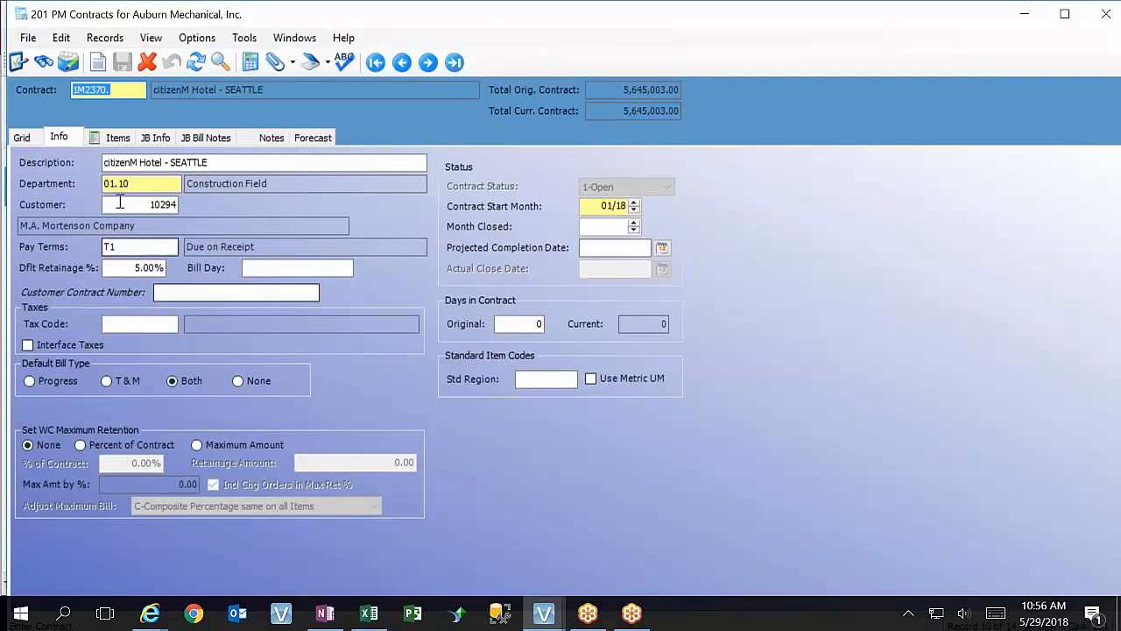
Review the Customer field's system overrides, including the required-value setting and validation levels, and close its field properties unchanged
left_click(150, 204)
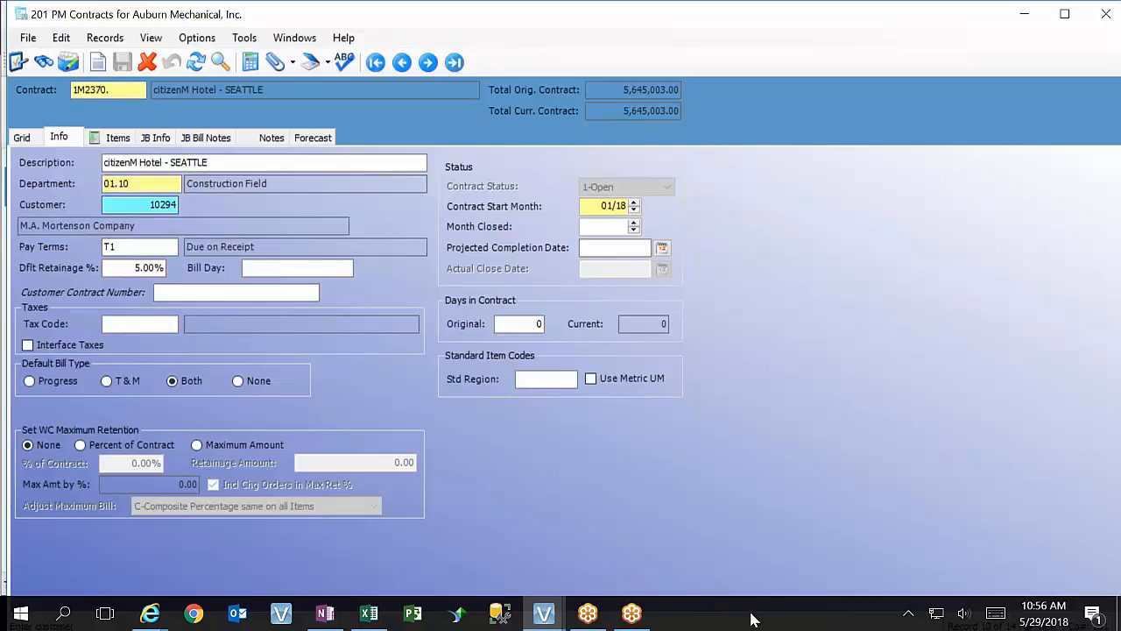
key("F3")
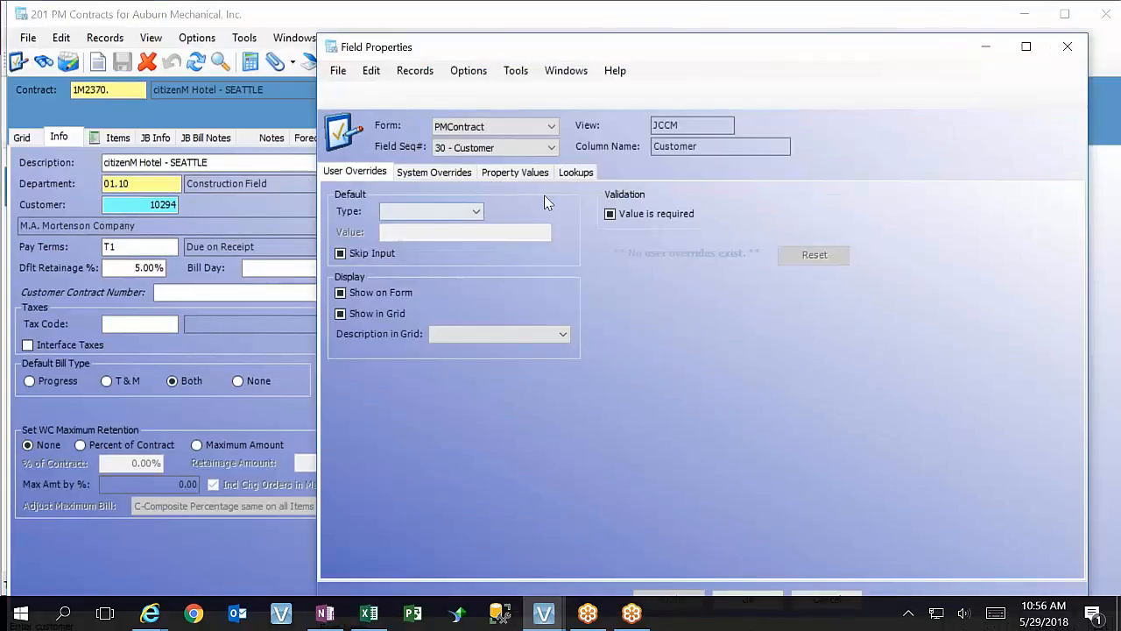
left_click(444, 174)
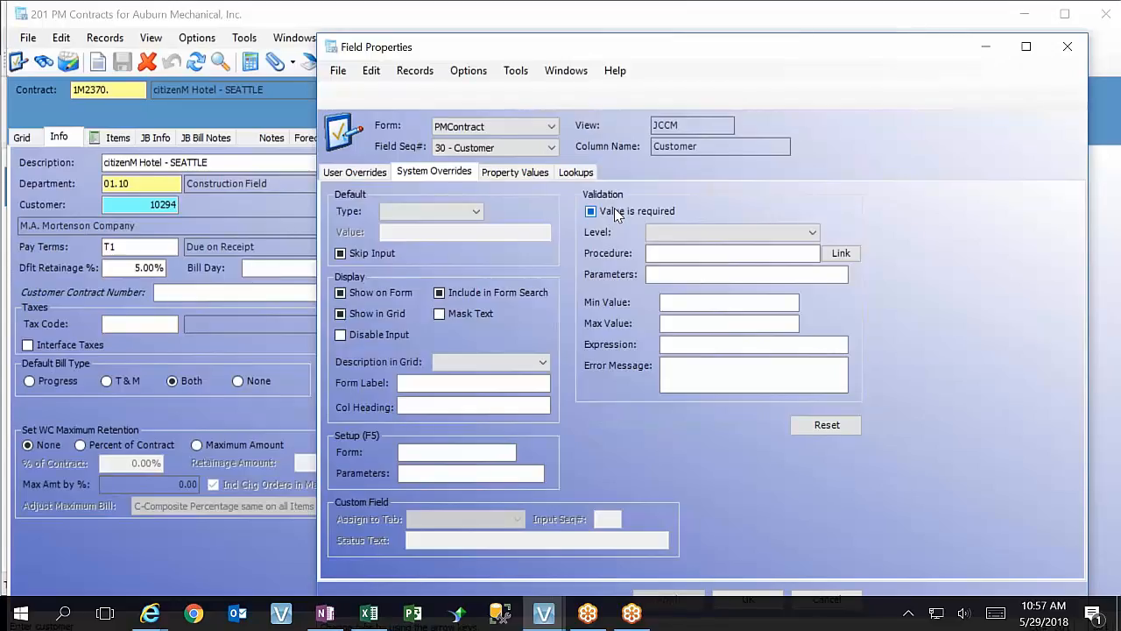
left_click(720, 238)
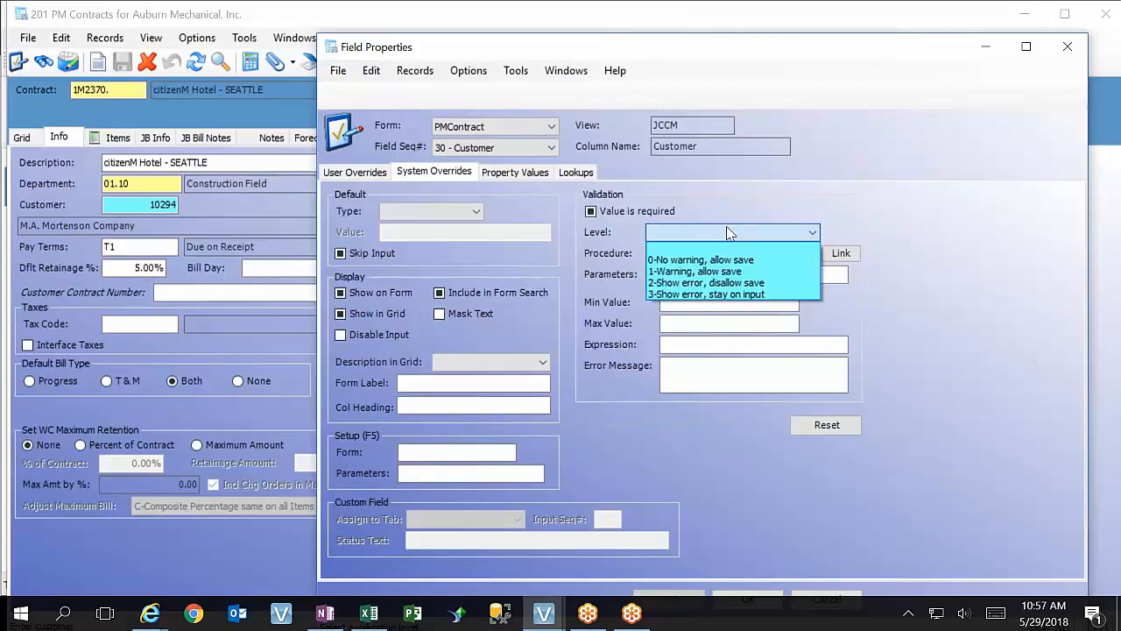
left_click(749, 211)
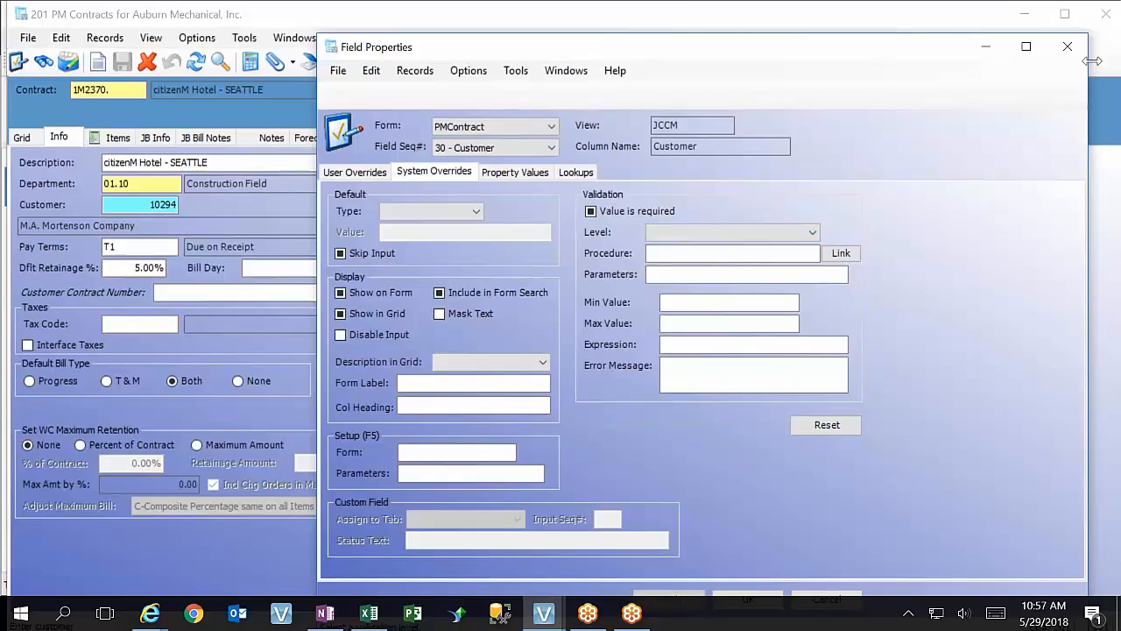
left_click(1068, 46)
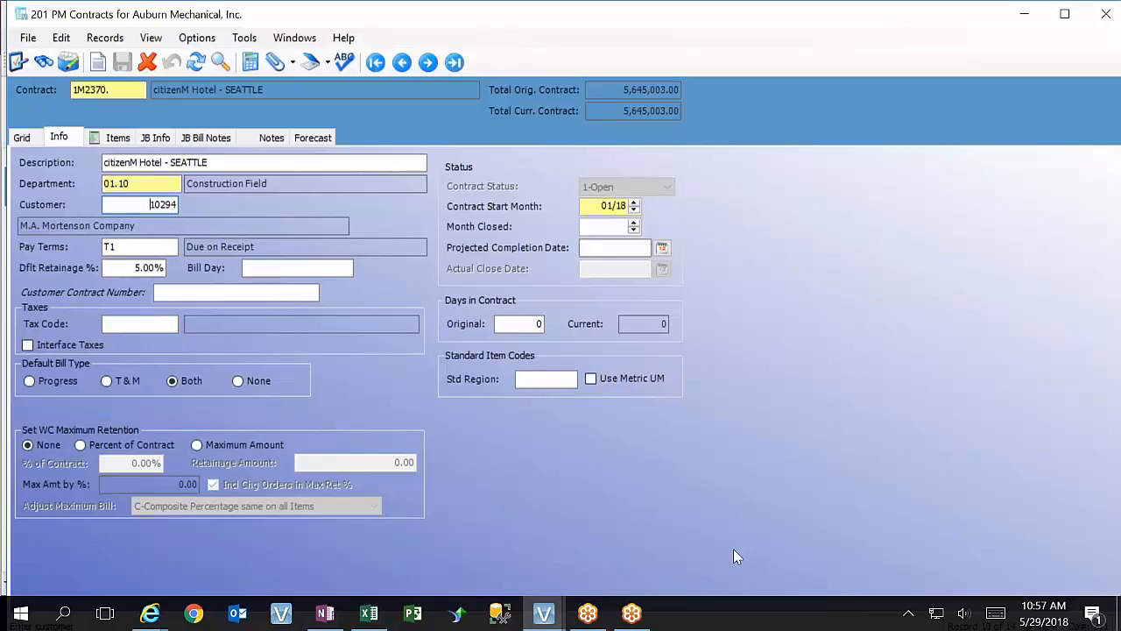
Look up the departments available for the contract, compare the construction and special projects entries, and cancel the lookup
left_click(151, 184)
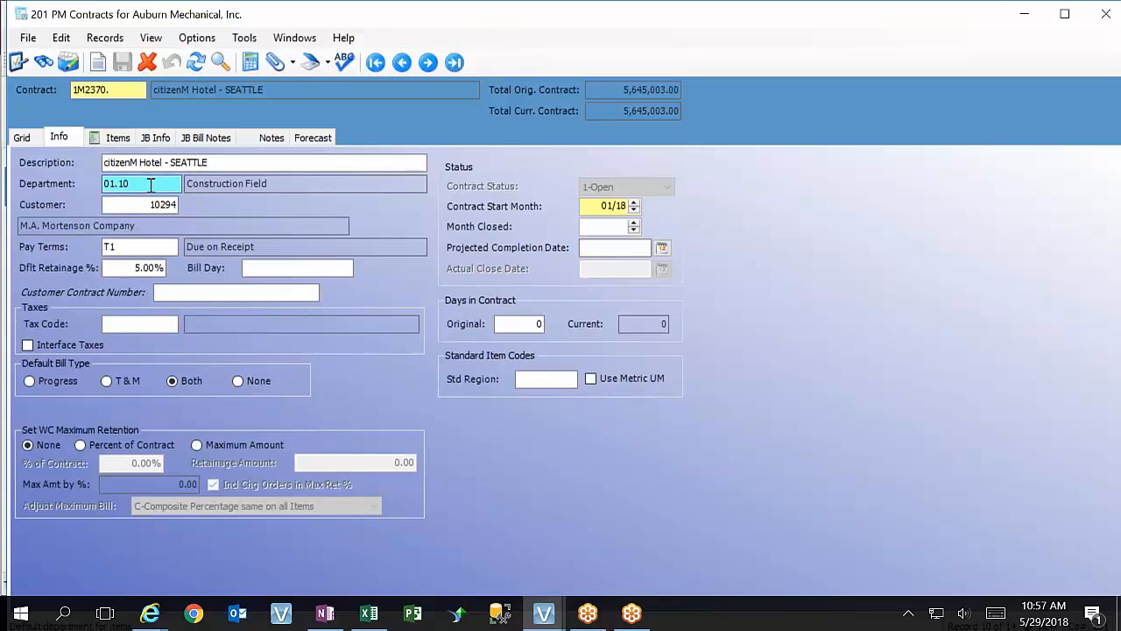
key("F4")
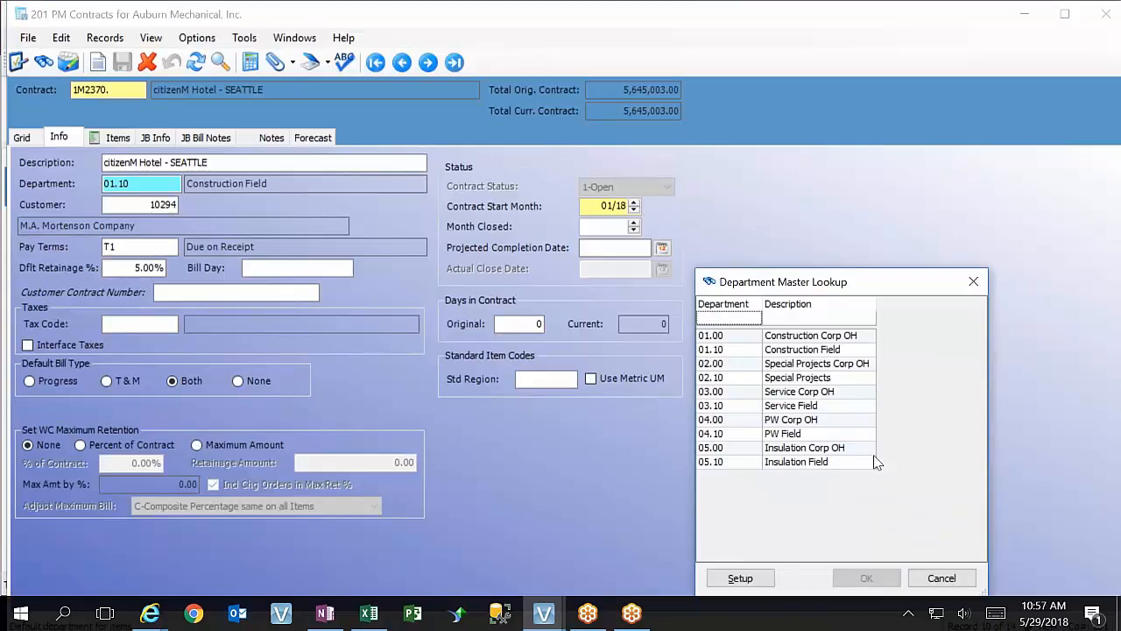
left_click(731, 352)
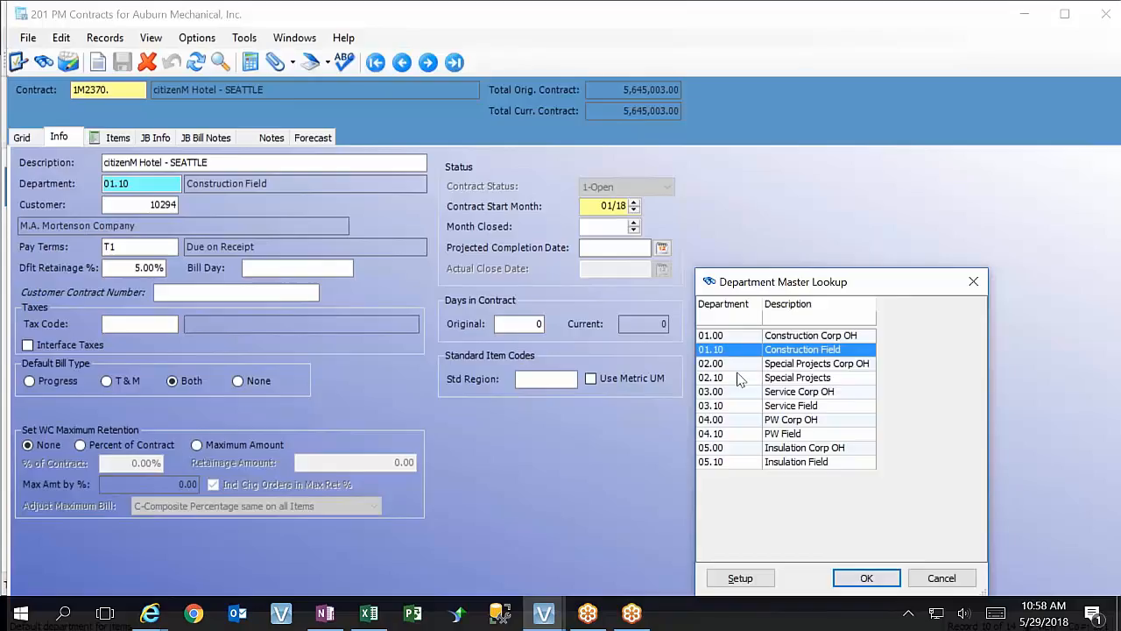
left_click(741, 379)
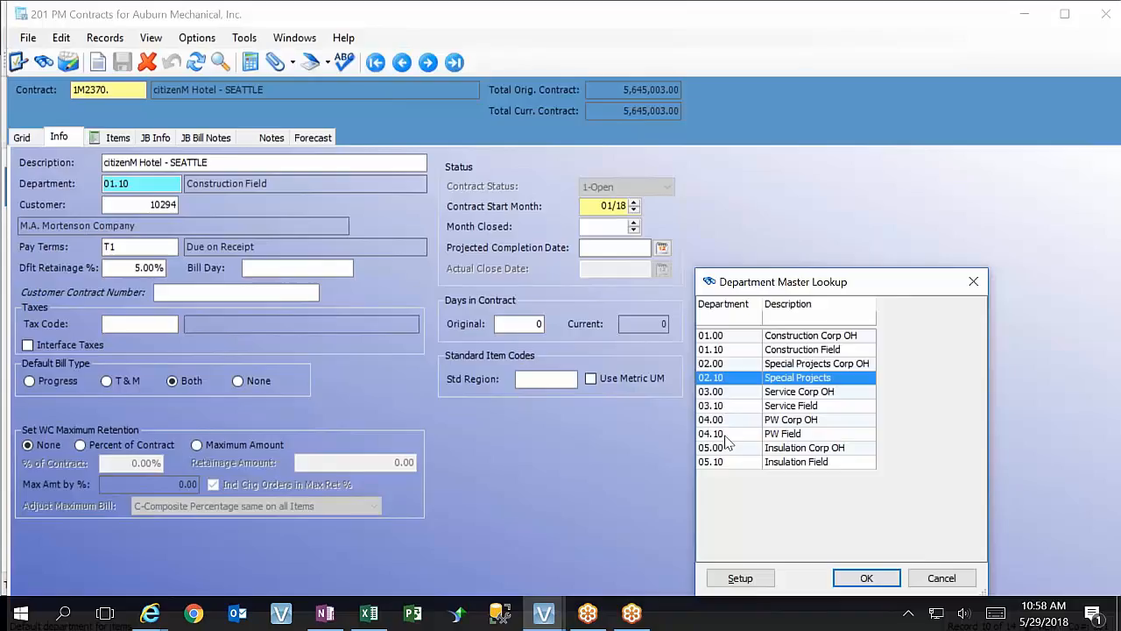
left_click(723, 354)
left_click(751, 383)
left_click(734, 340)
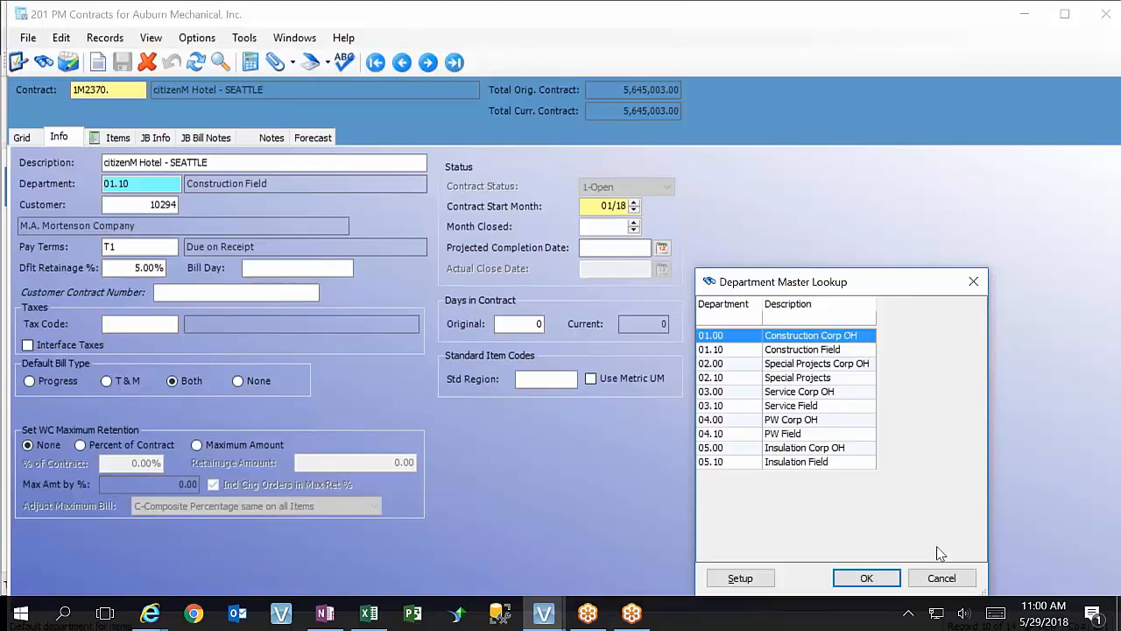
left_click(946, 579)
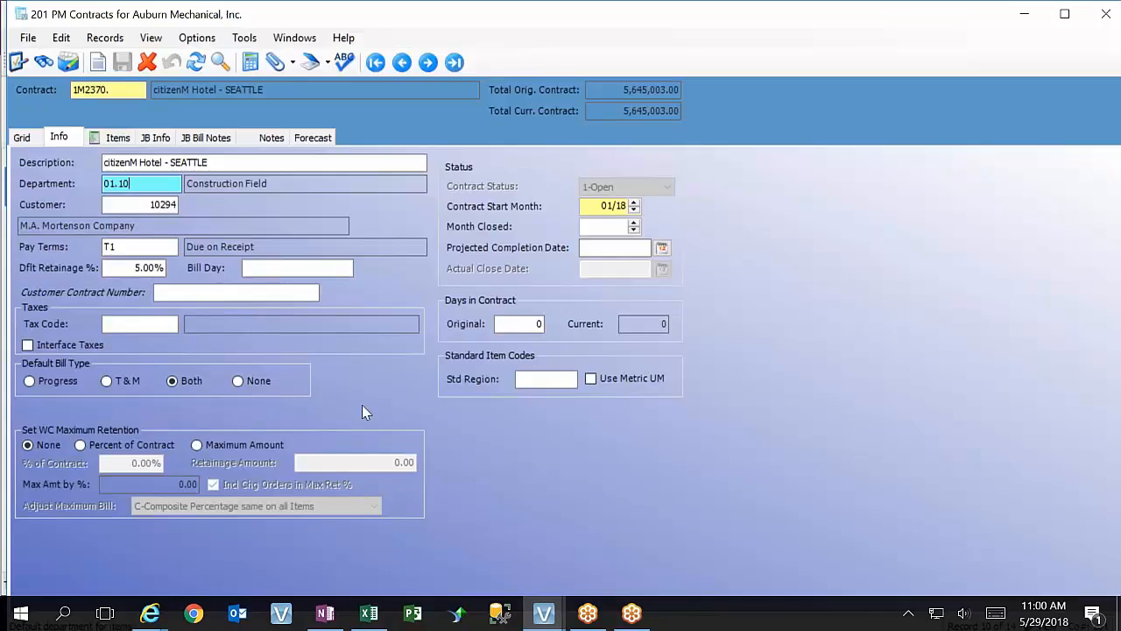
Compare the Bill Day and Customer Contract Number fields in the contract's Info with the Customer Reference field in JB Info
left_click(248, 267)
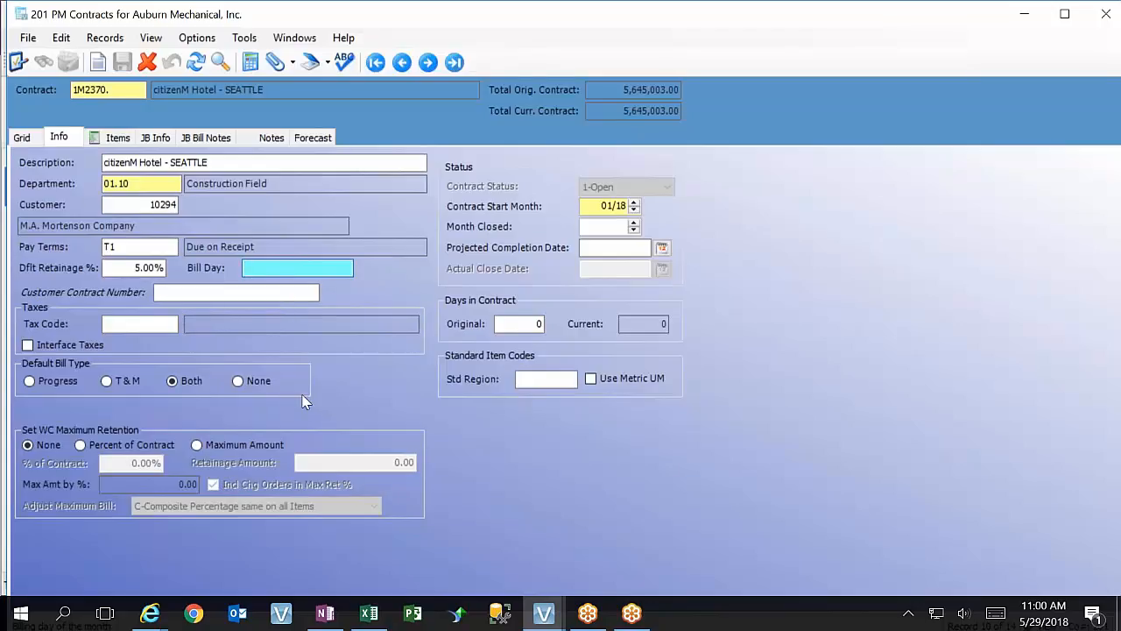
left_click(155, 137)
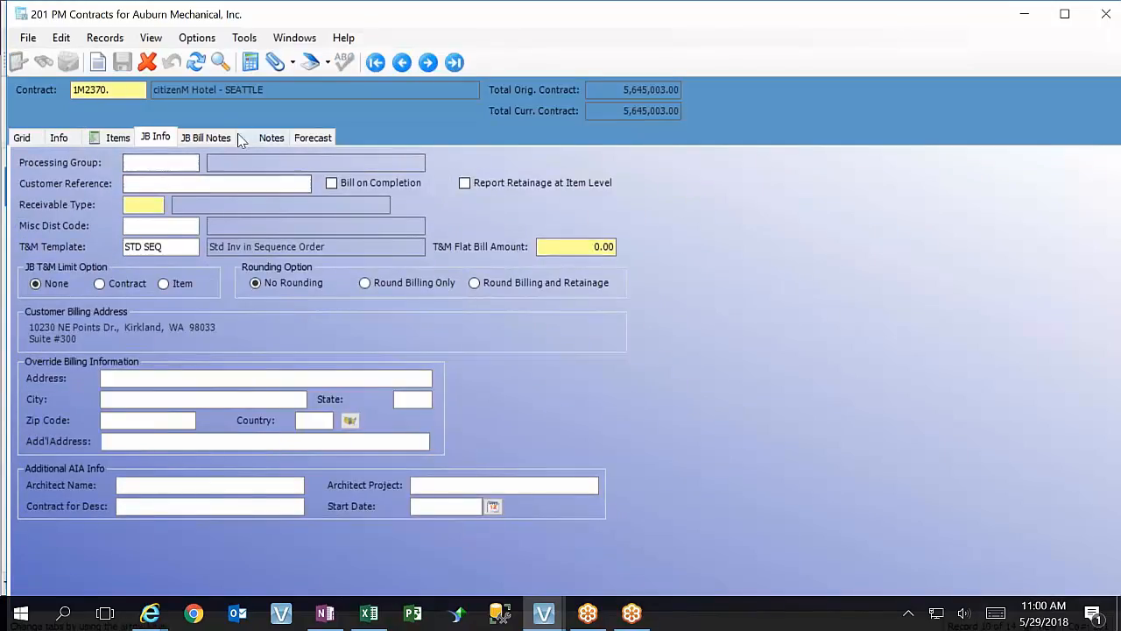
left_click(194, 184)
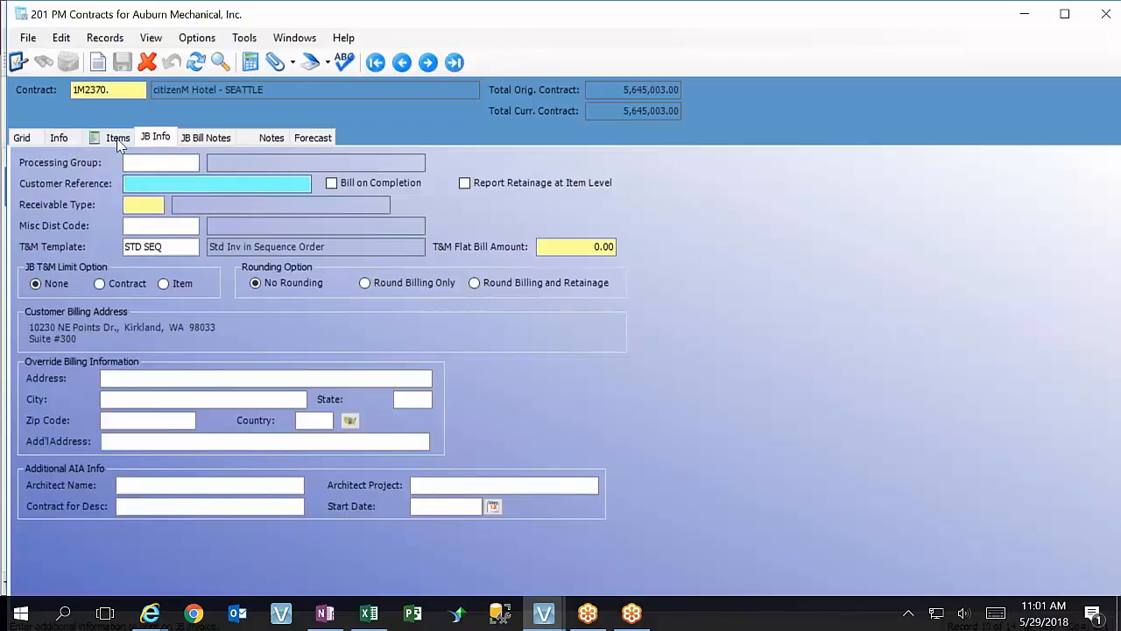
left_click(58, 138)
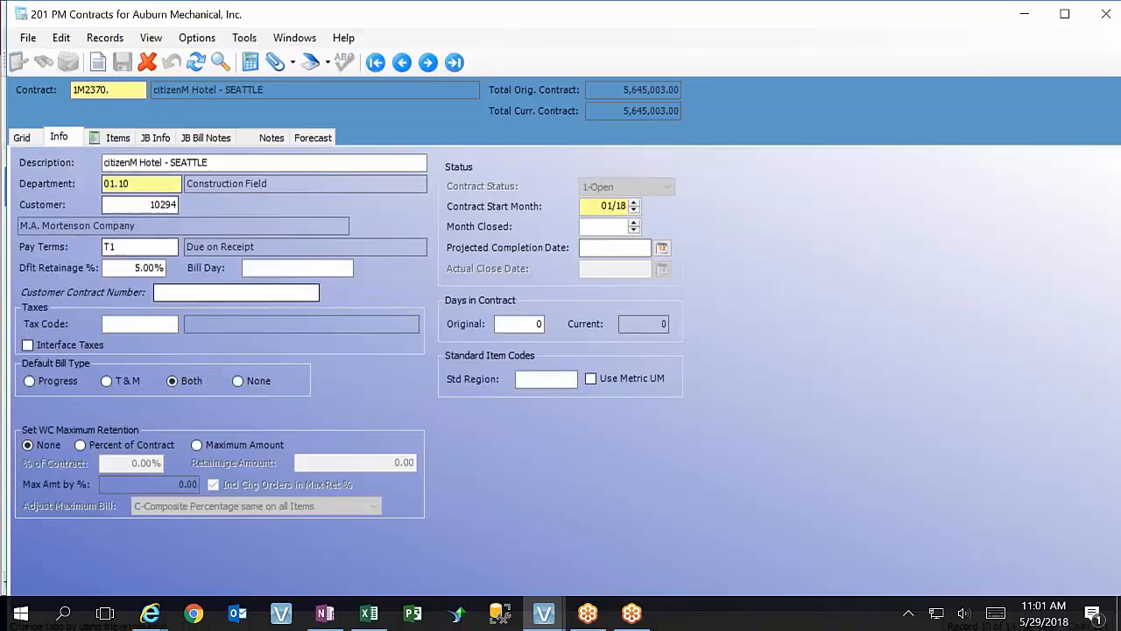
left_click(187, 291)
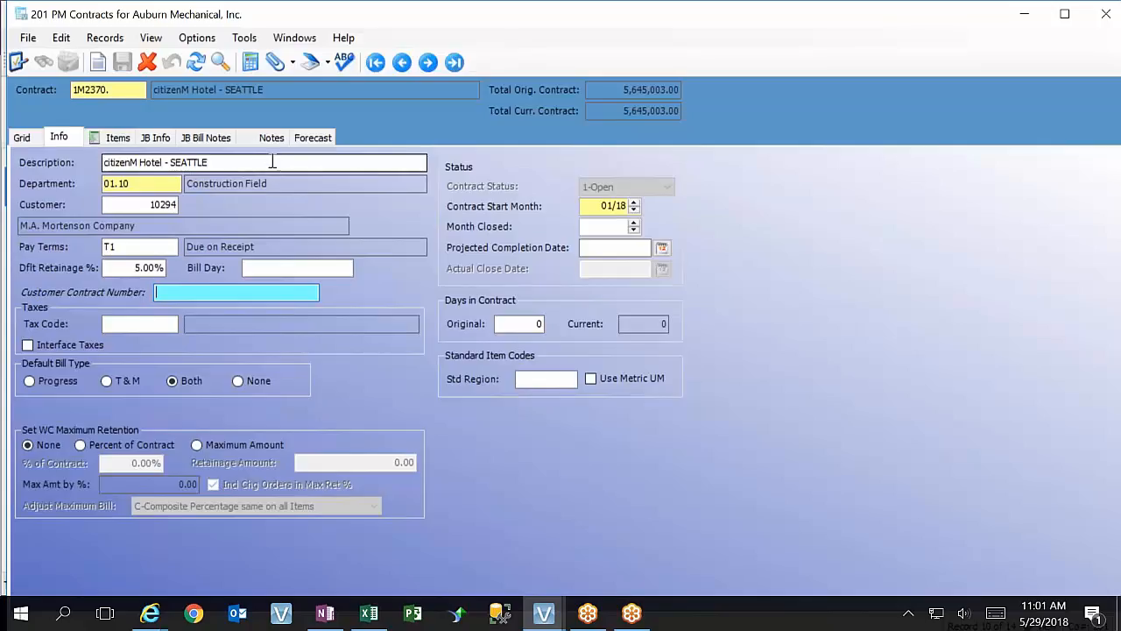
left_click(156, 137)
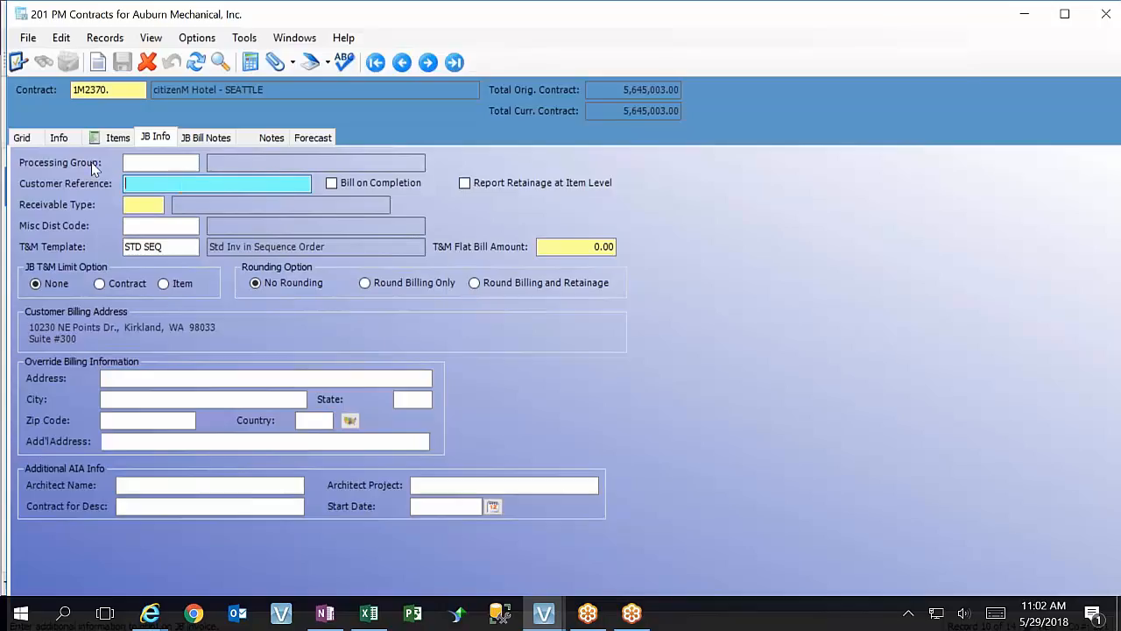
left_click(52, 138)
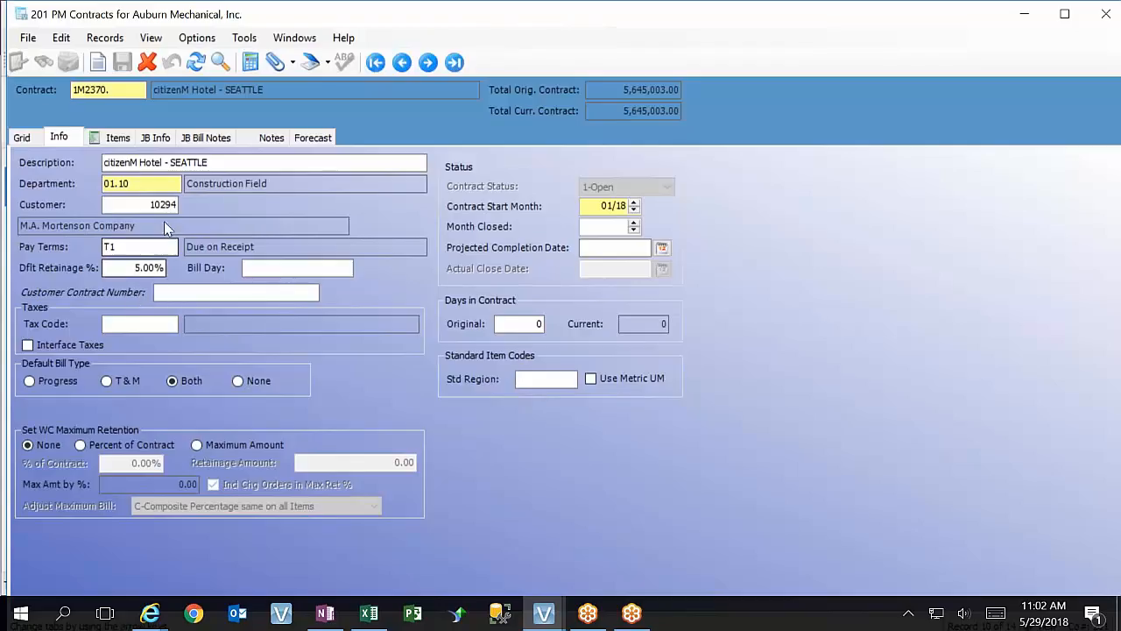
Override the form label of the Customer Reference field in JB Info with "Customer Contract Number", saving the change and reloading the form
left_click(153, 138)
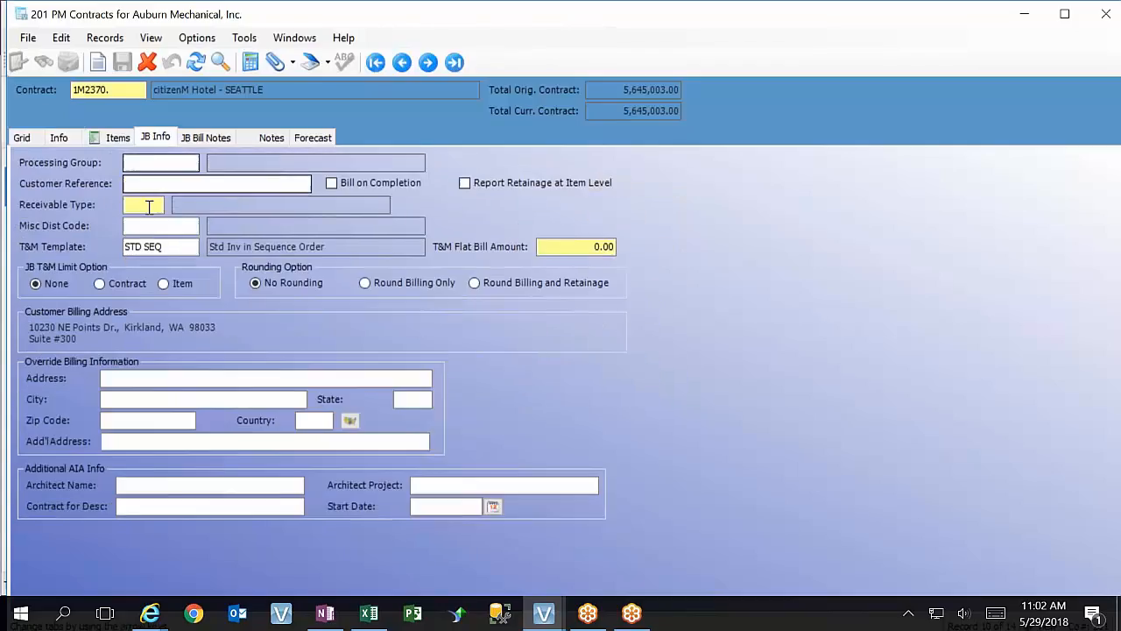
left_click(140, 185)
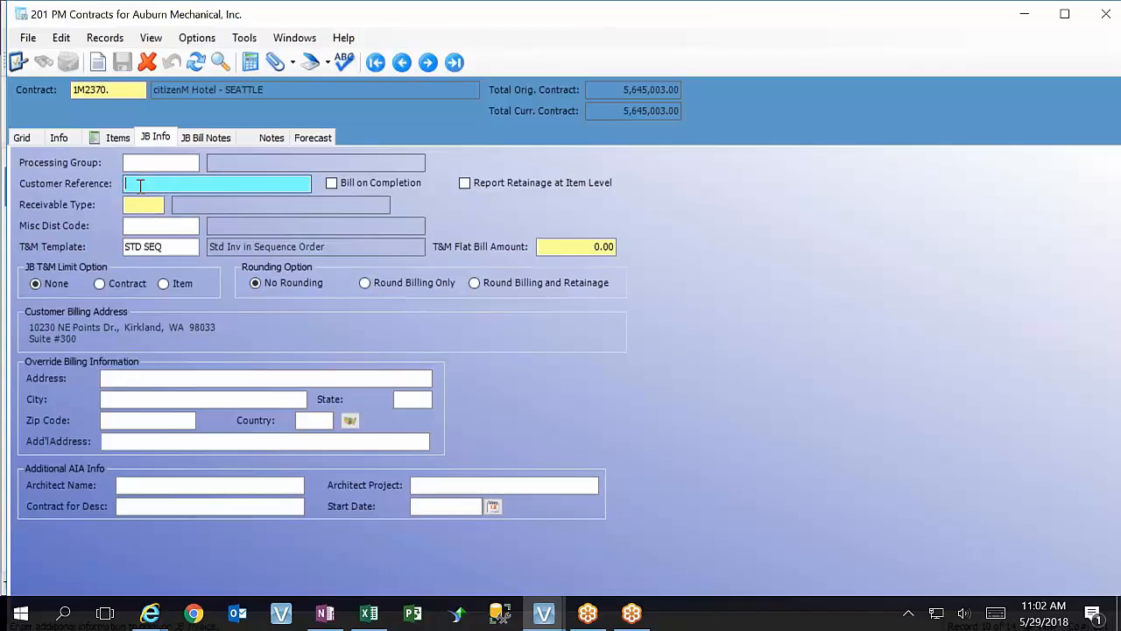
key("F3")
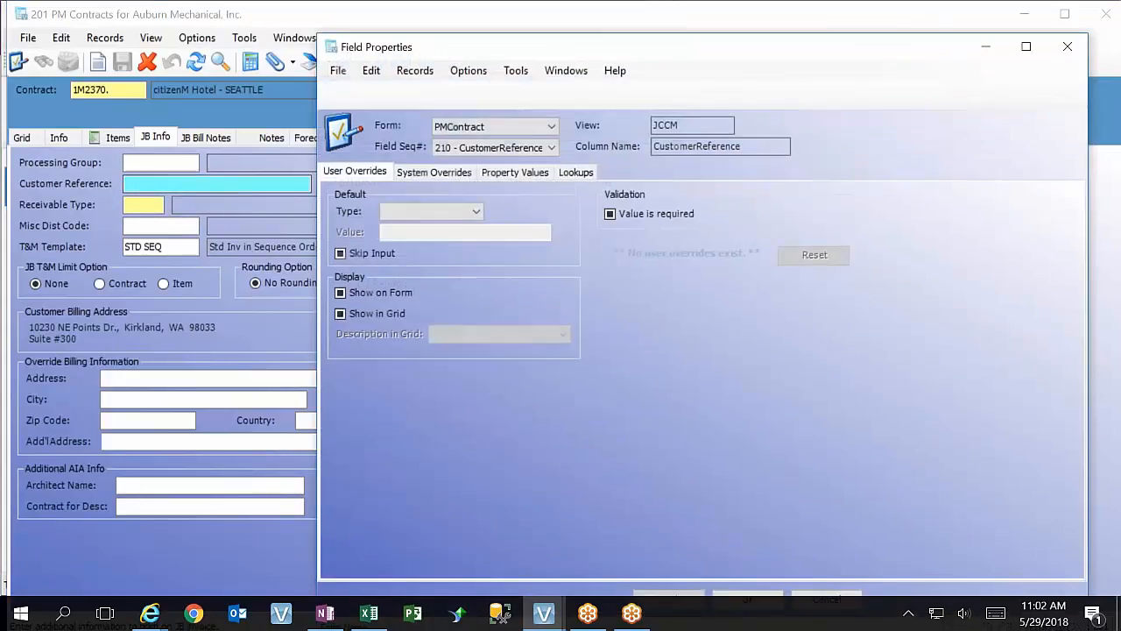
left_click(438, 173)
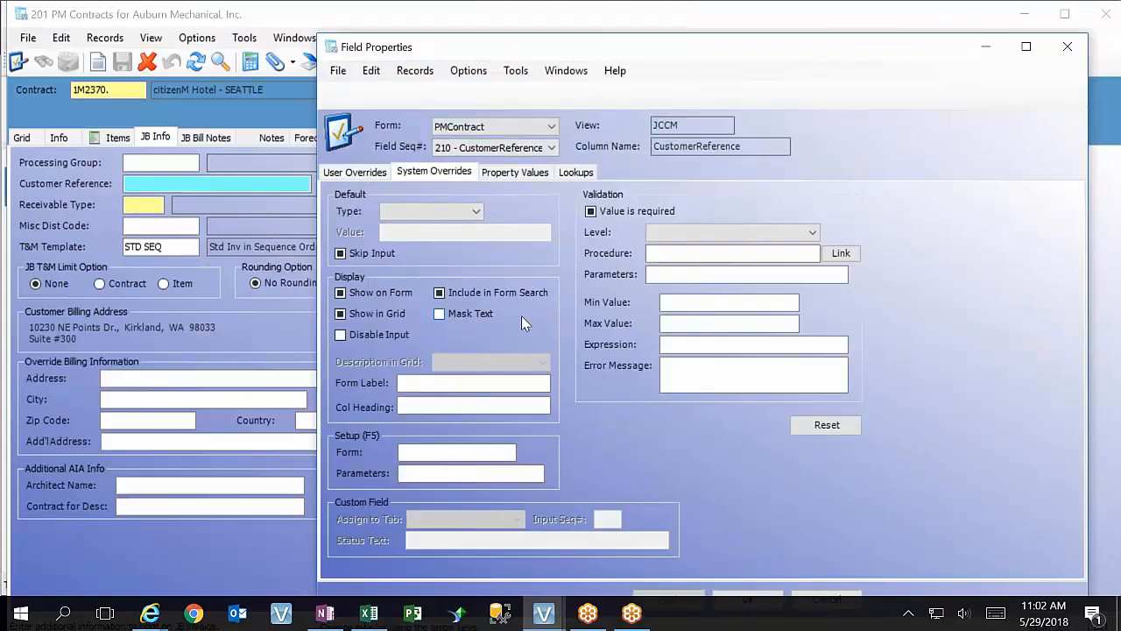
left_click(465, 384)
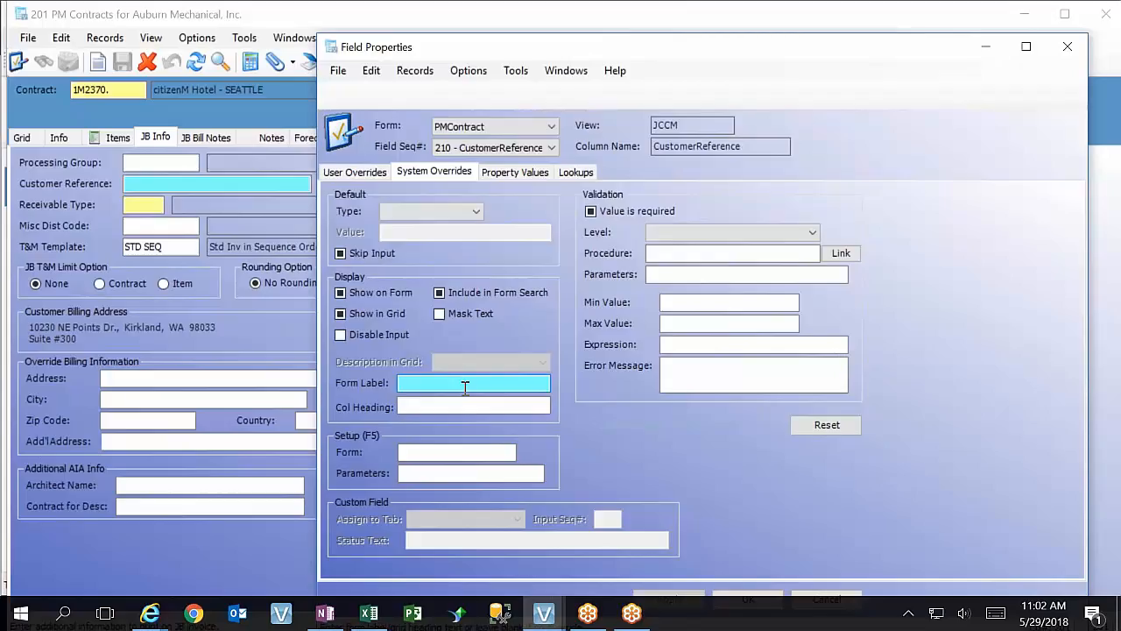
type("Customer ")
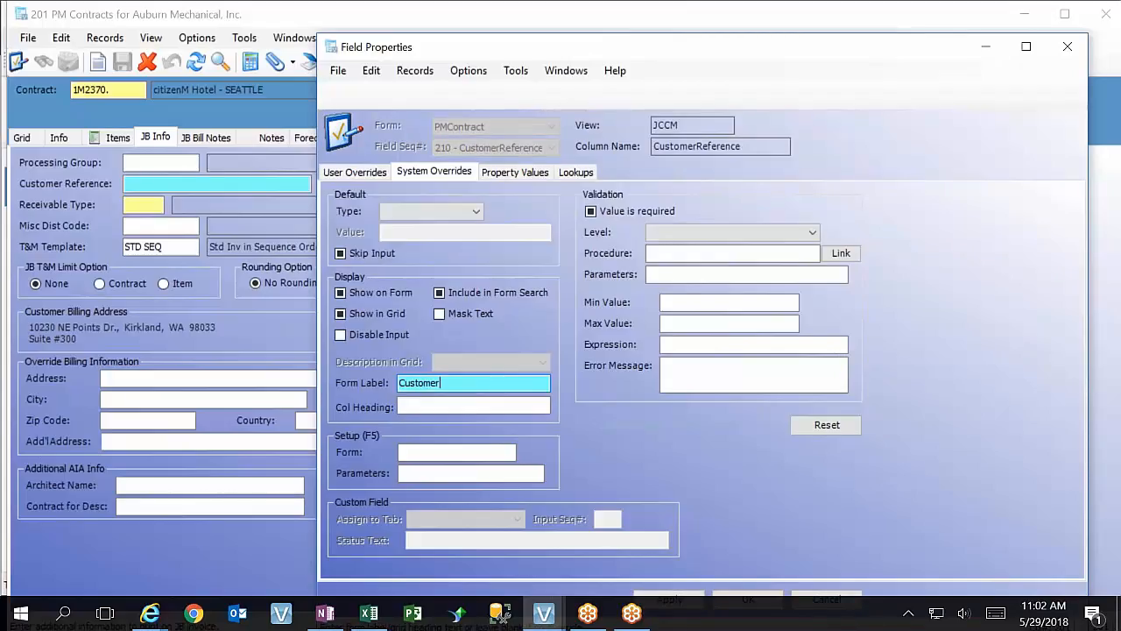
type("Contract Number")
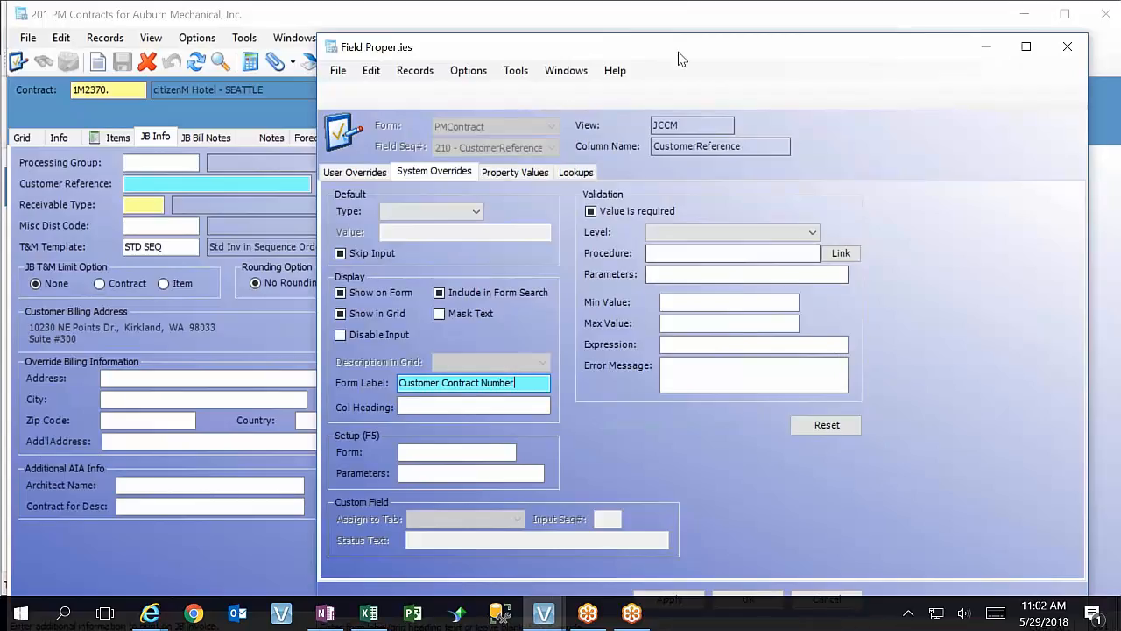
left_click_drag(677, 53, 664, 41)
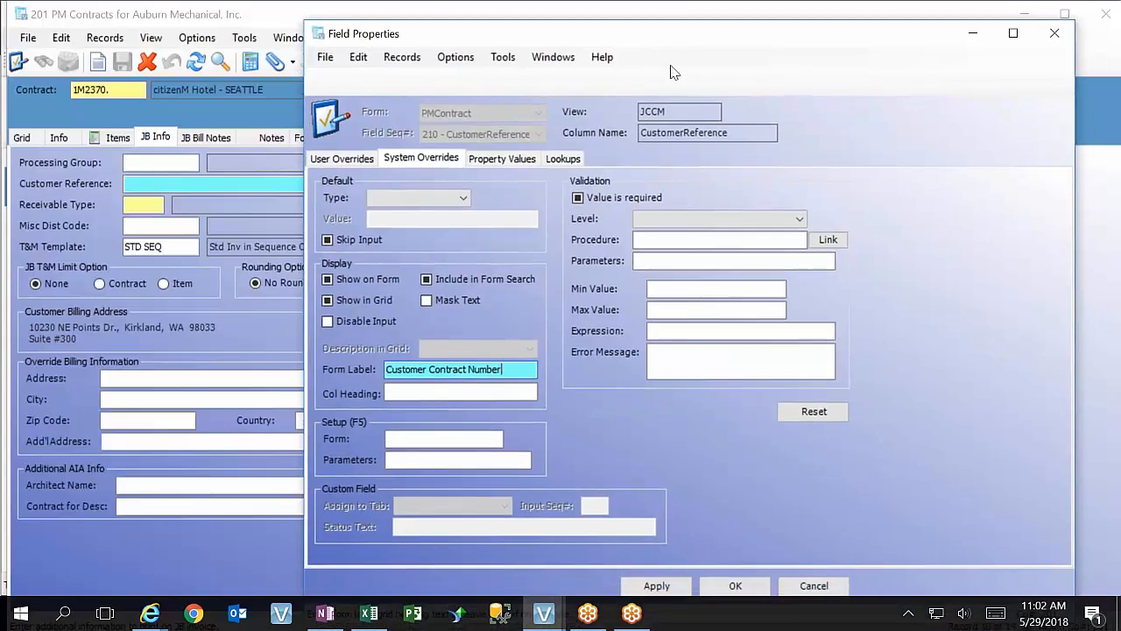
left_click(656, 586)
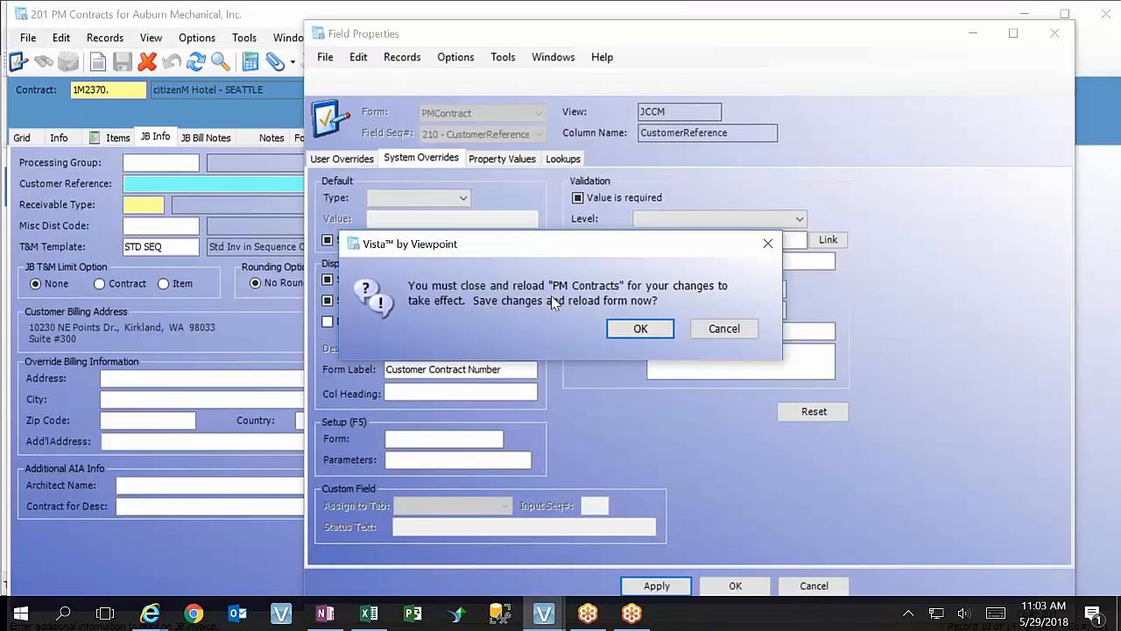
left_click(644, 327)
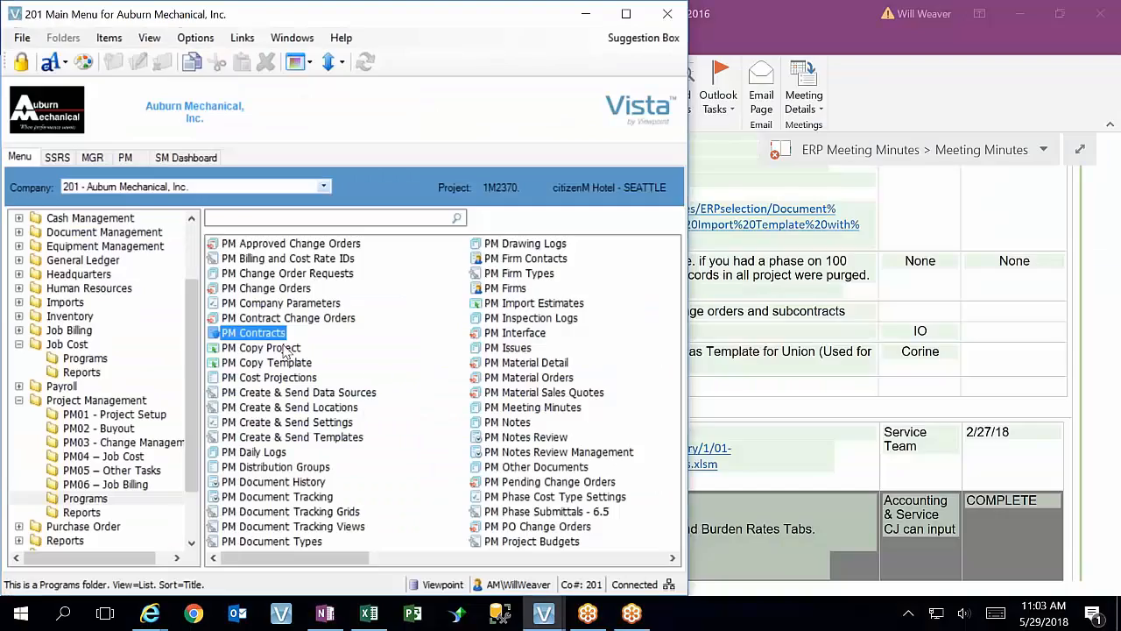
Reopen PM Contracts, check the Customer Contract Number fields in JB Info and Info, and view the contract's items
double_click(272, 333)
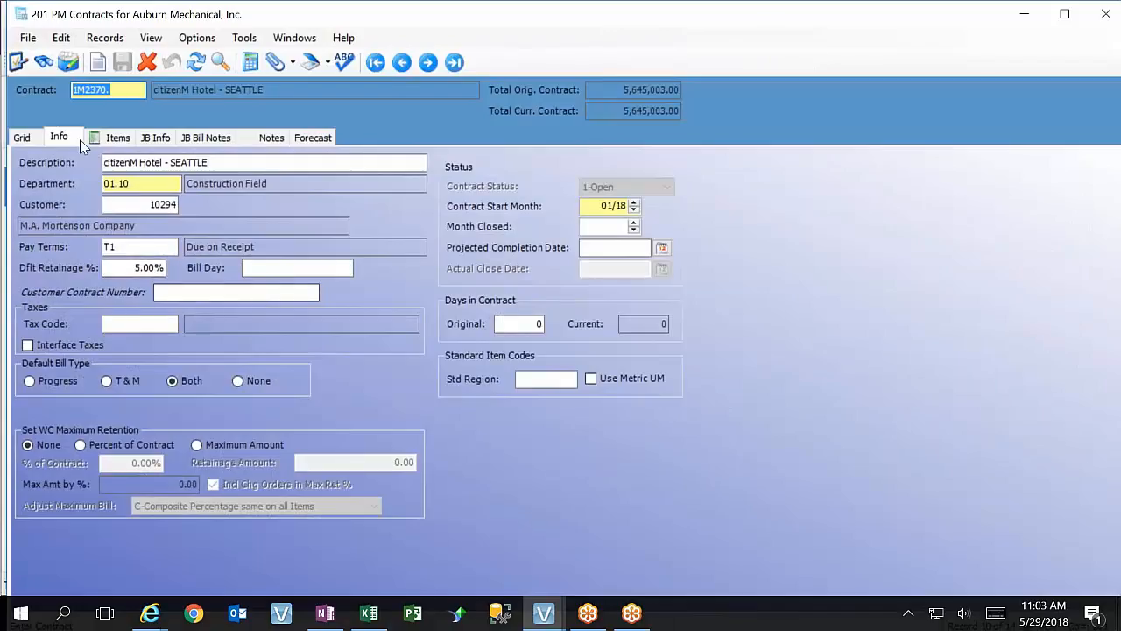
left_click(144, 140)
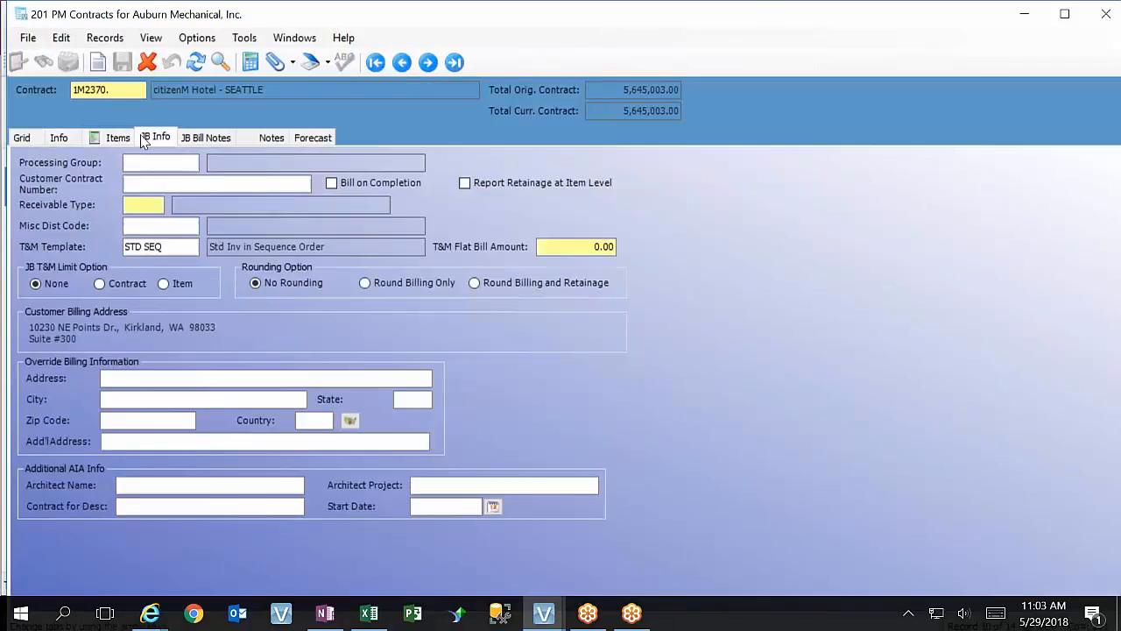
left_click(69, 138)
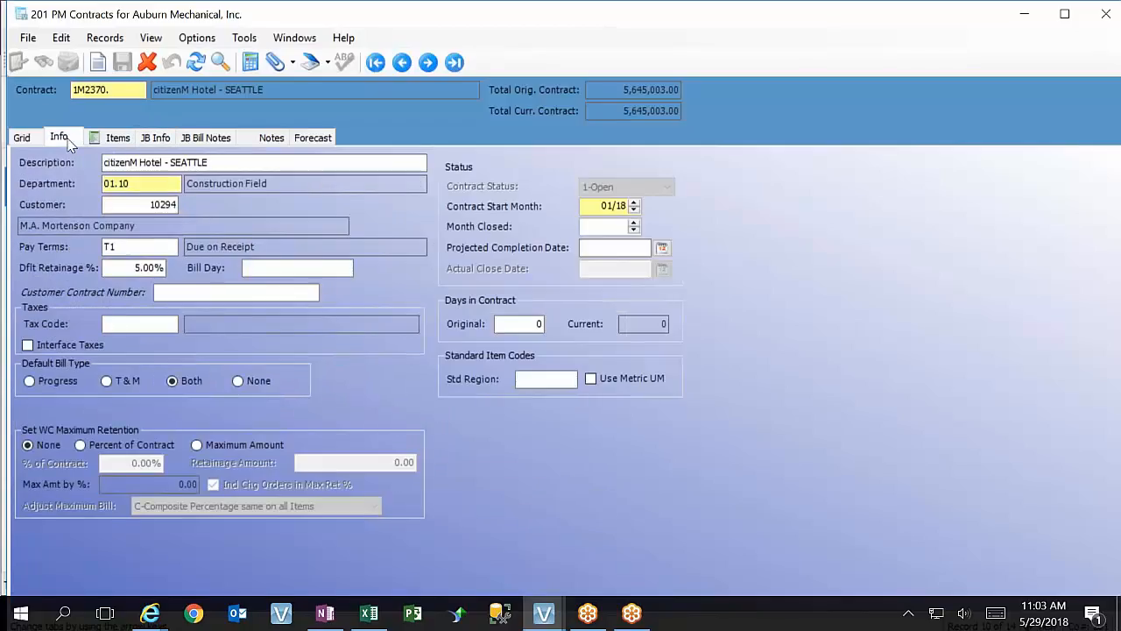
left_click(156, 139)
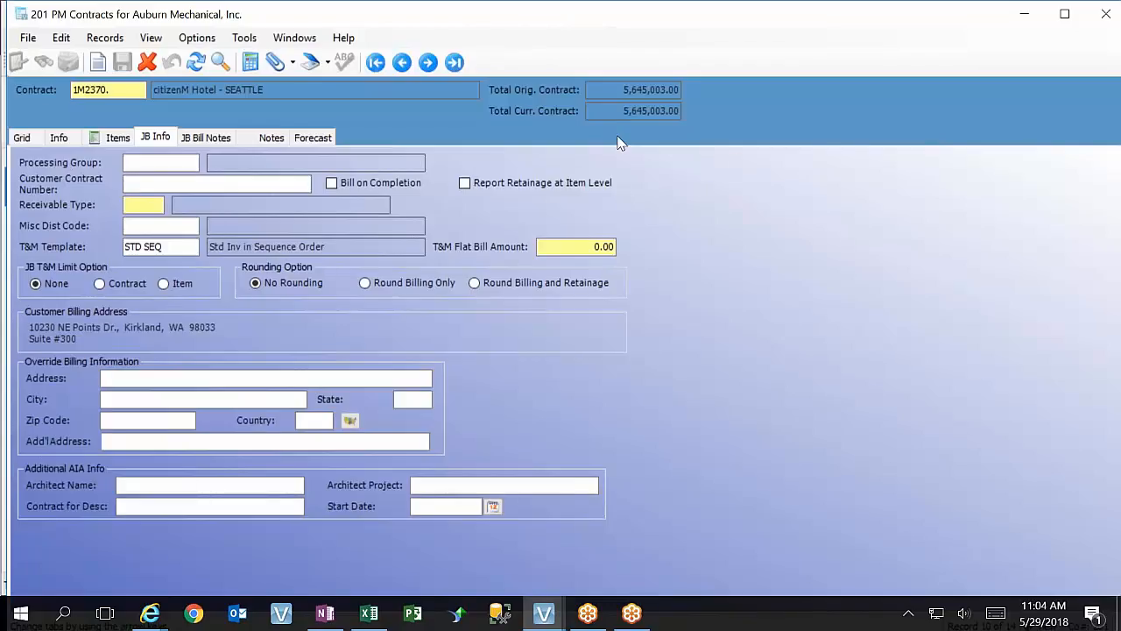
left_click(61, 137)
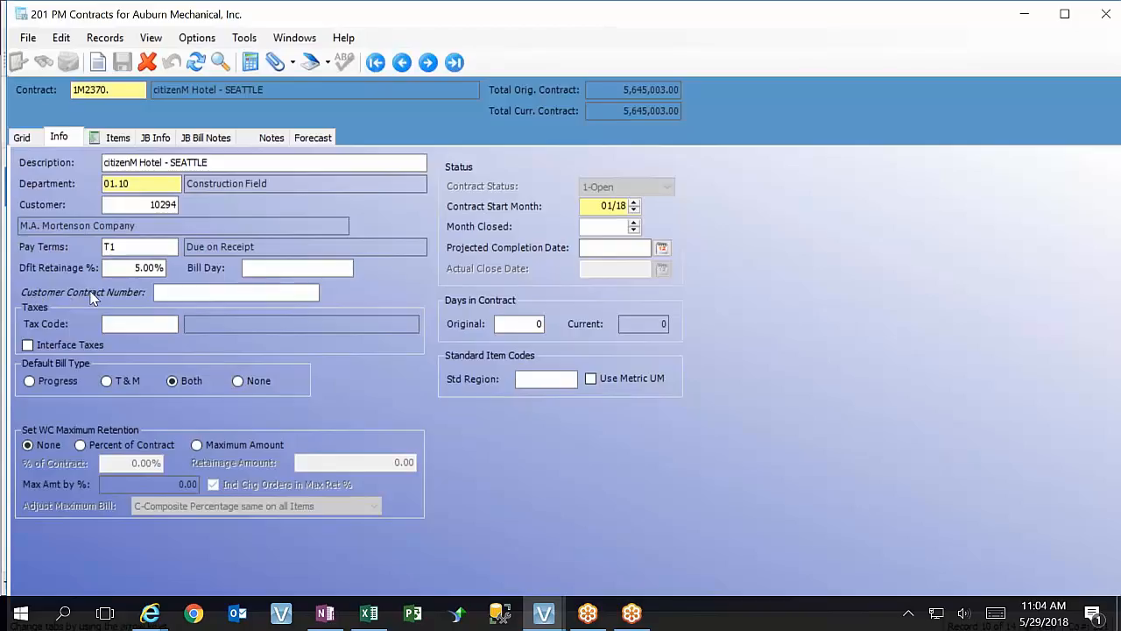
left_click(117, 138)
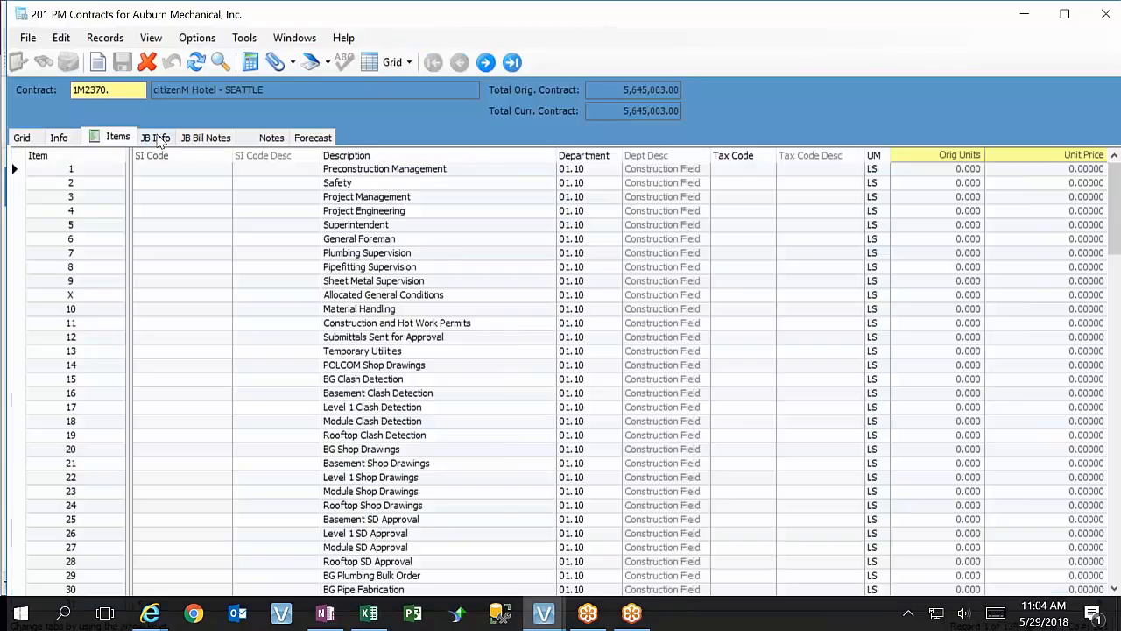
Clear the form label override of the Customer Contract Number field in JB Info, saving the change and reloading the form
left_click(157, 139)
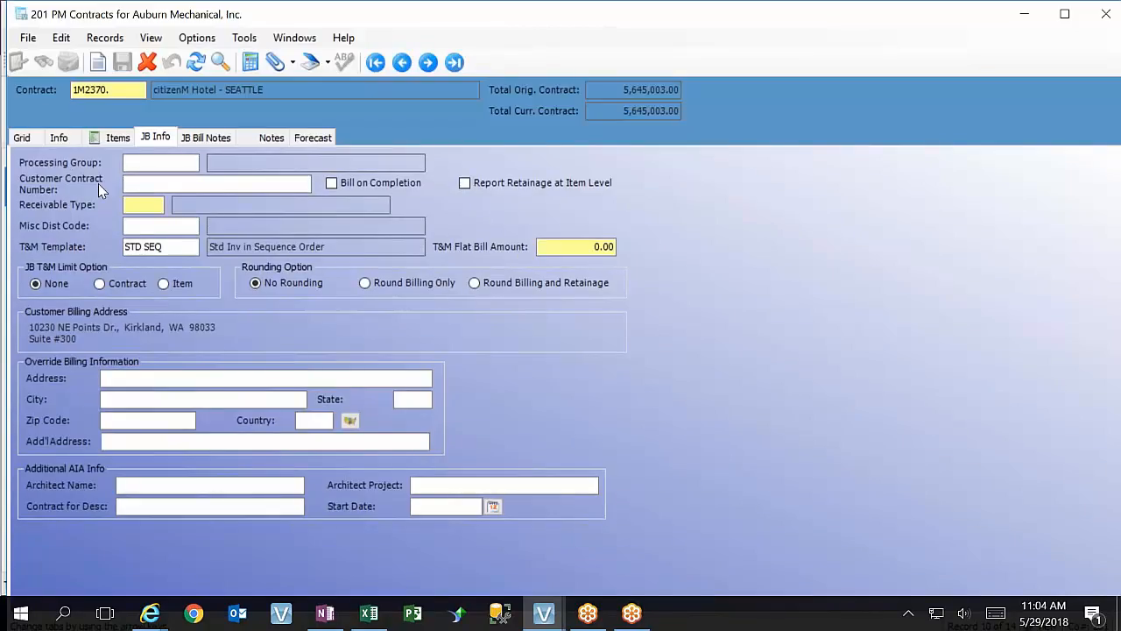
left_click(164, 181)
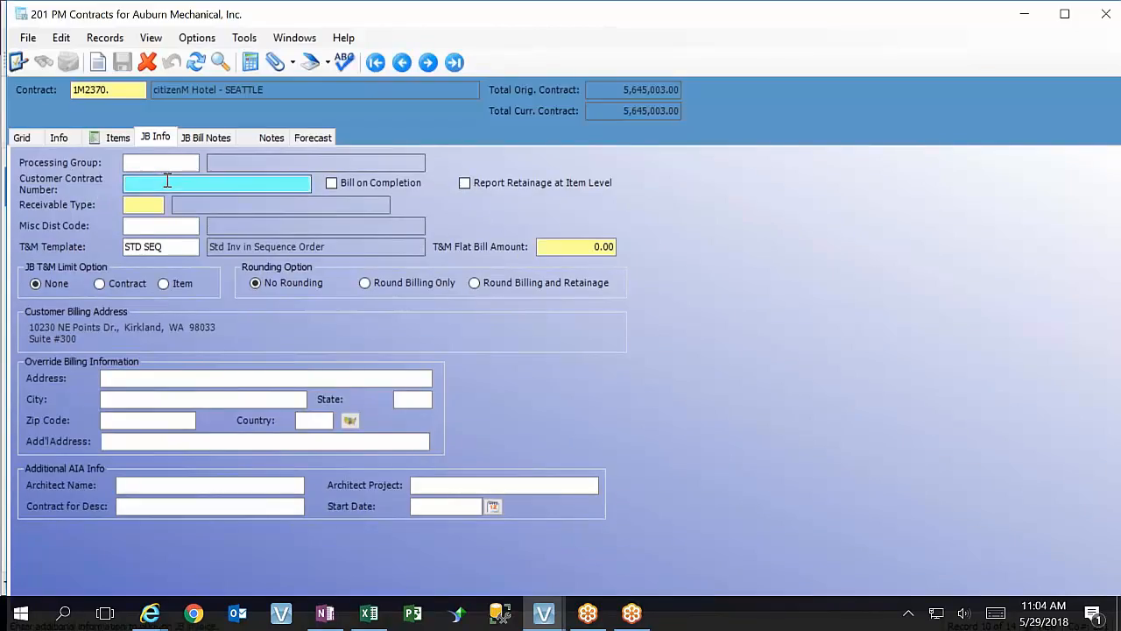
key("F3")
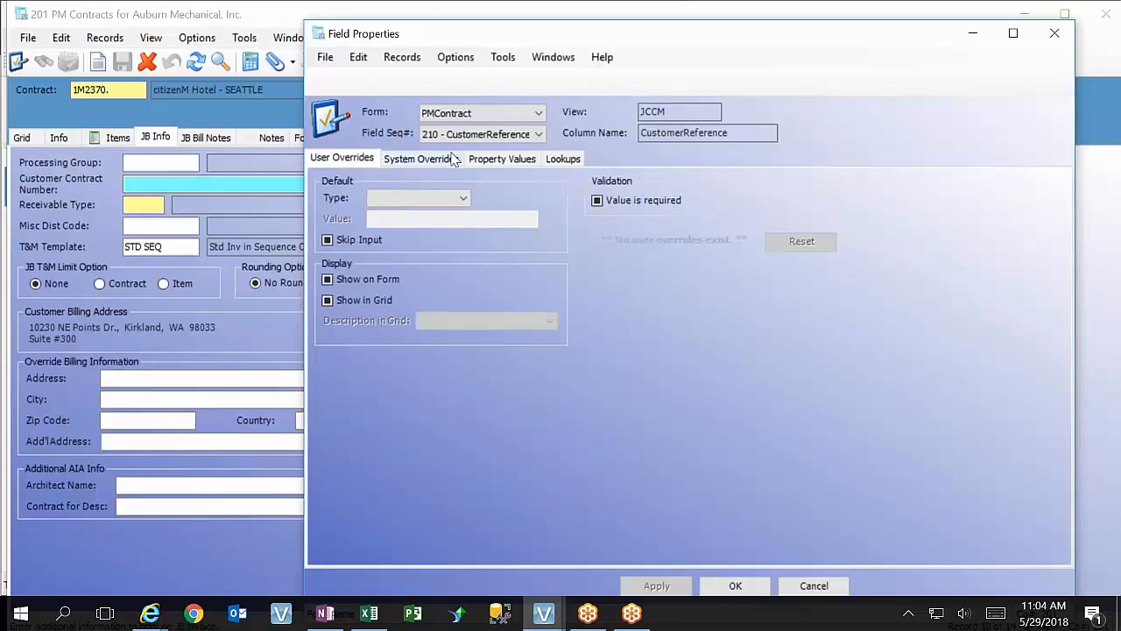
left_click(455, 159)
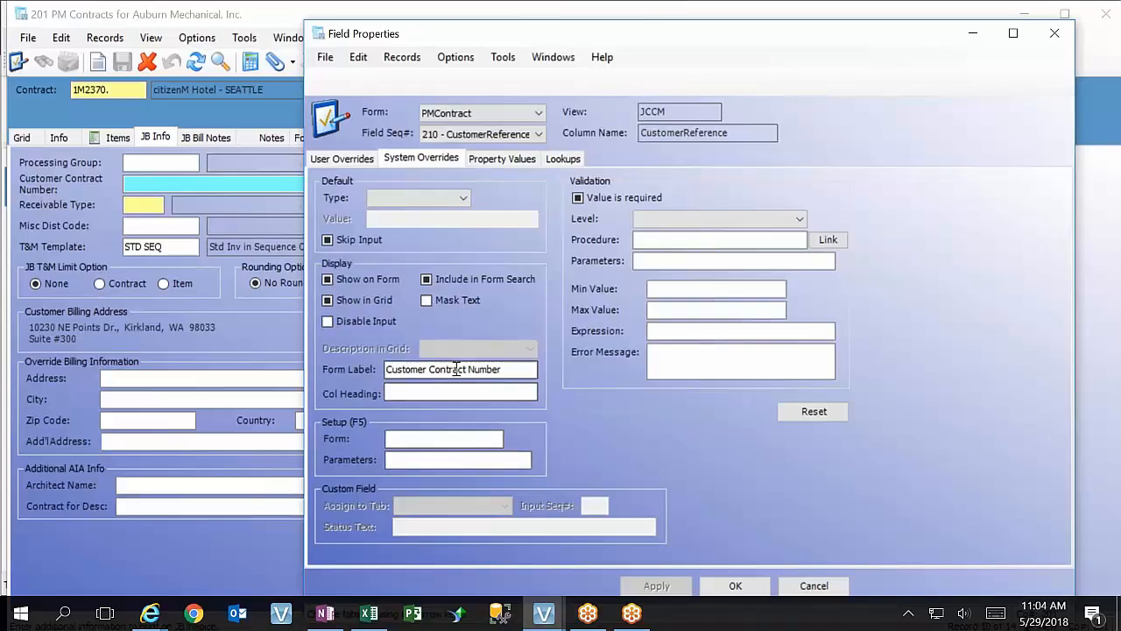
left_click_drag(430, 369, 589, 372)
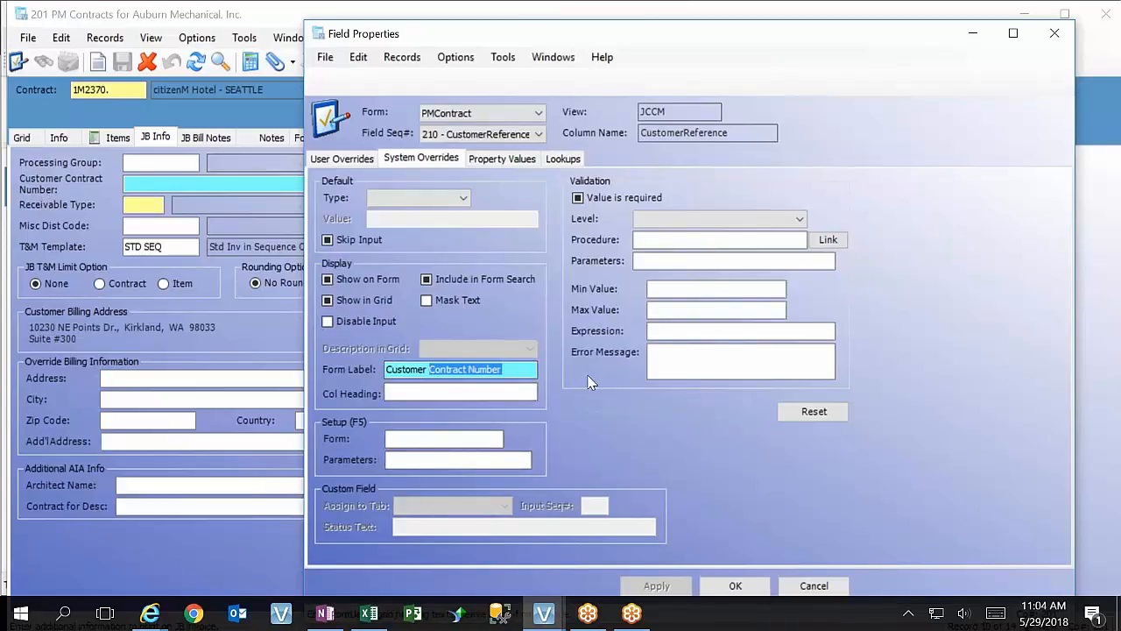
type("Job")
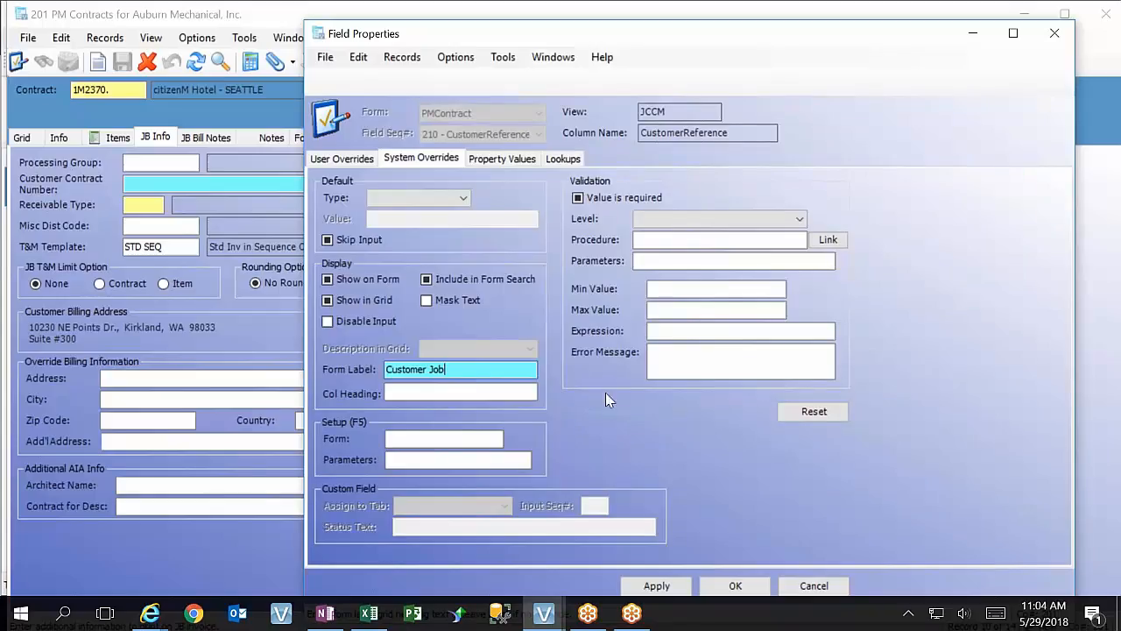
key("BackSpace")
key("BackSpace")
key("BackSpace")
key("BackSpace")
key("BackSpace")
key("BackSpace")
key("BackSpace")
key("BackSpace")
key("BackSpace")
key("BackSpace")
key("BackSpace")
key("BackSpace")
left_click(686, 587)
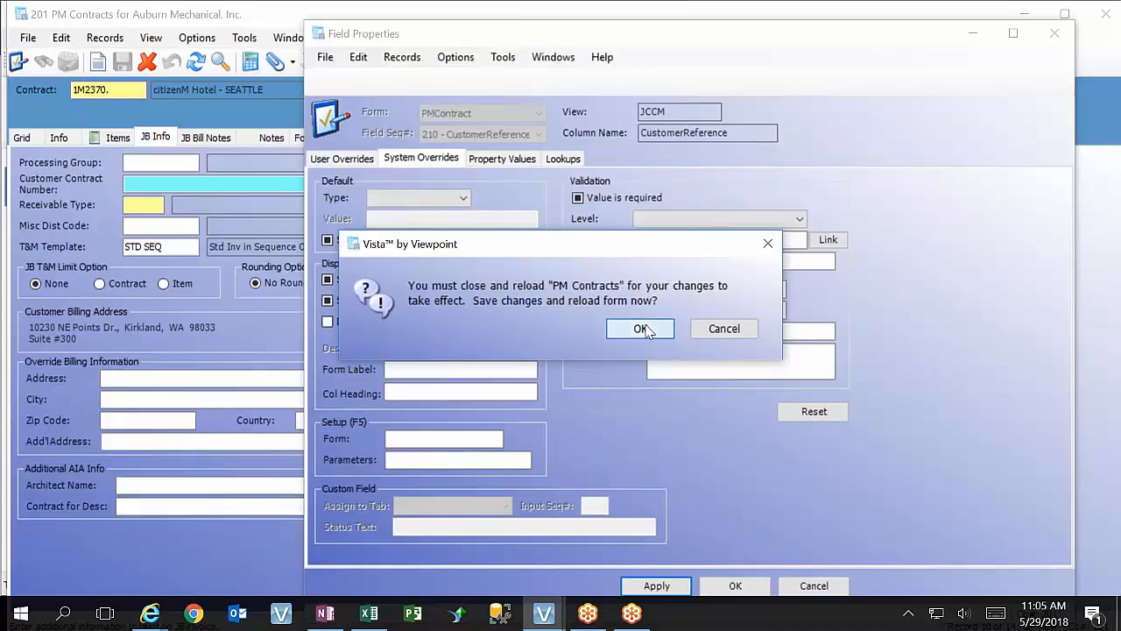
left_click(640, 328)
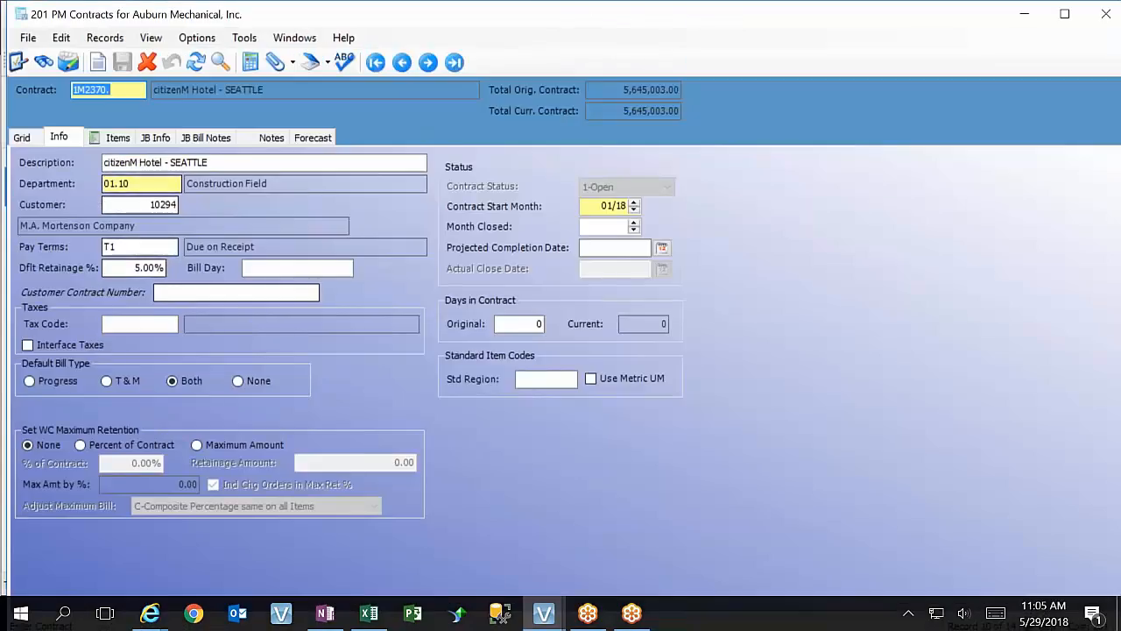
Check the Customer Reference label in JB Info and view the field properties of Customer Contract Number in Info
left_click(144, 141)
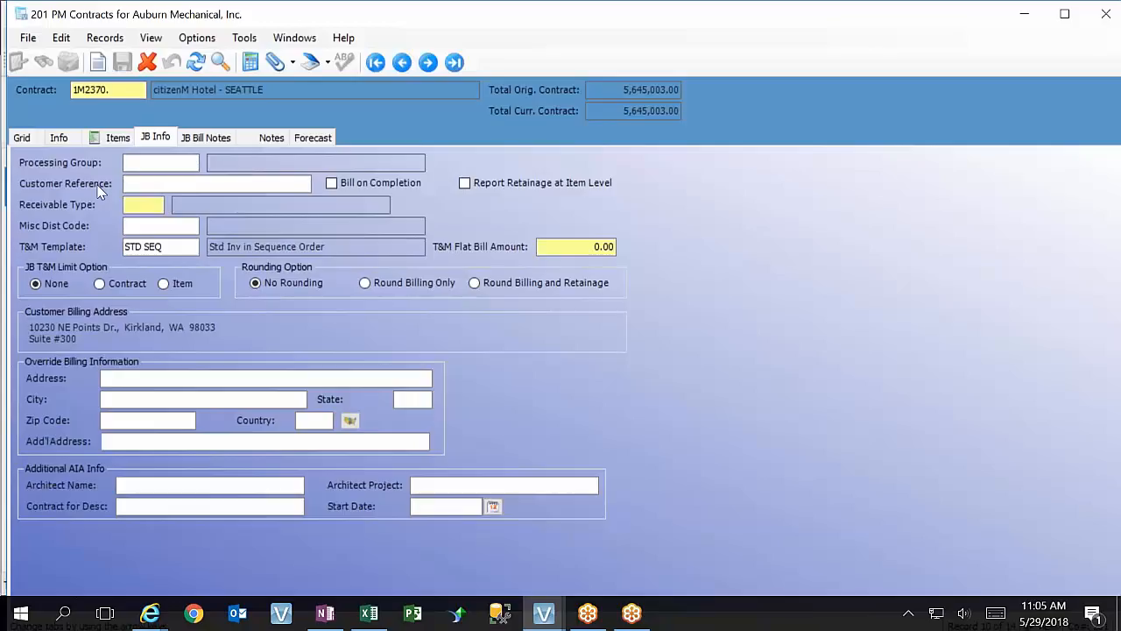
left_click(72, 140)
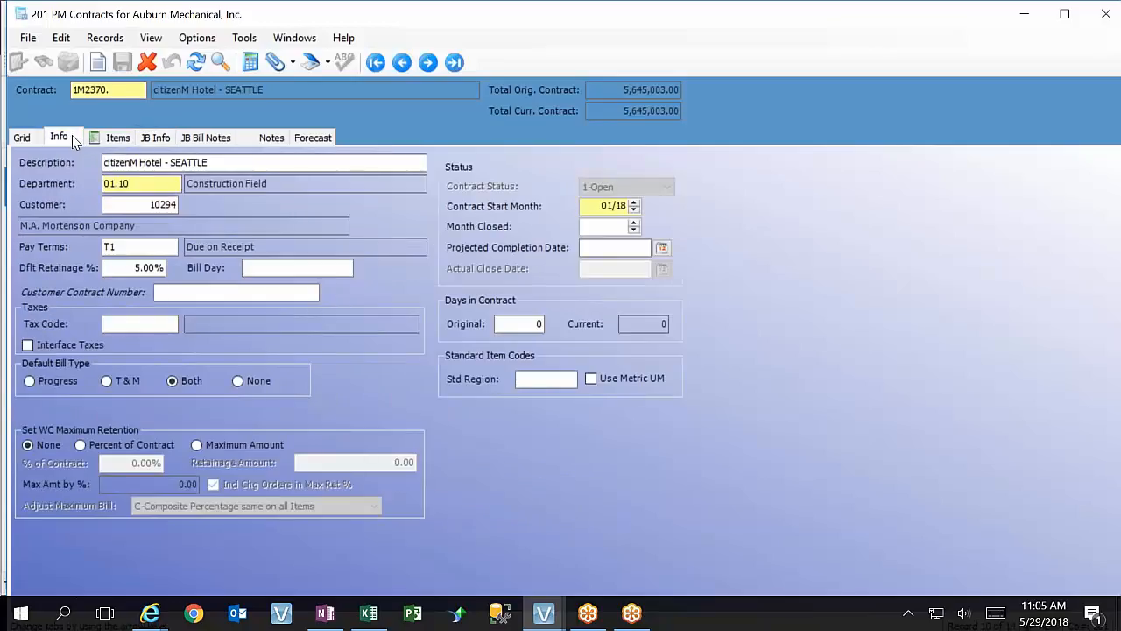
left_click(159, 292)
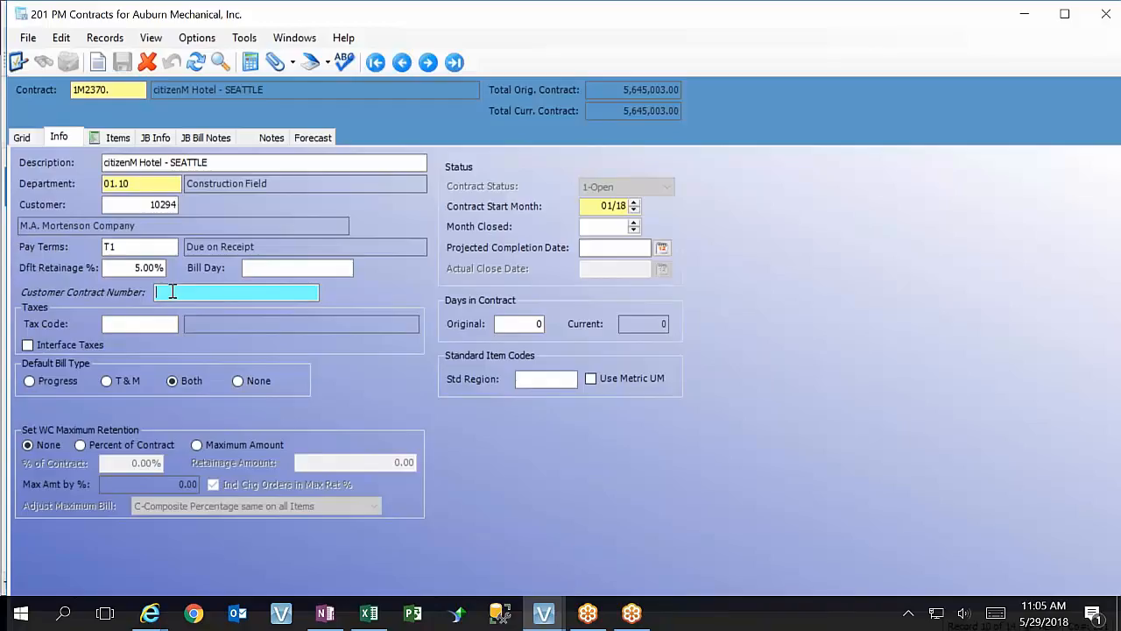
key("F3")
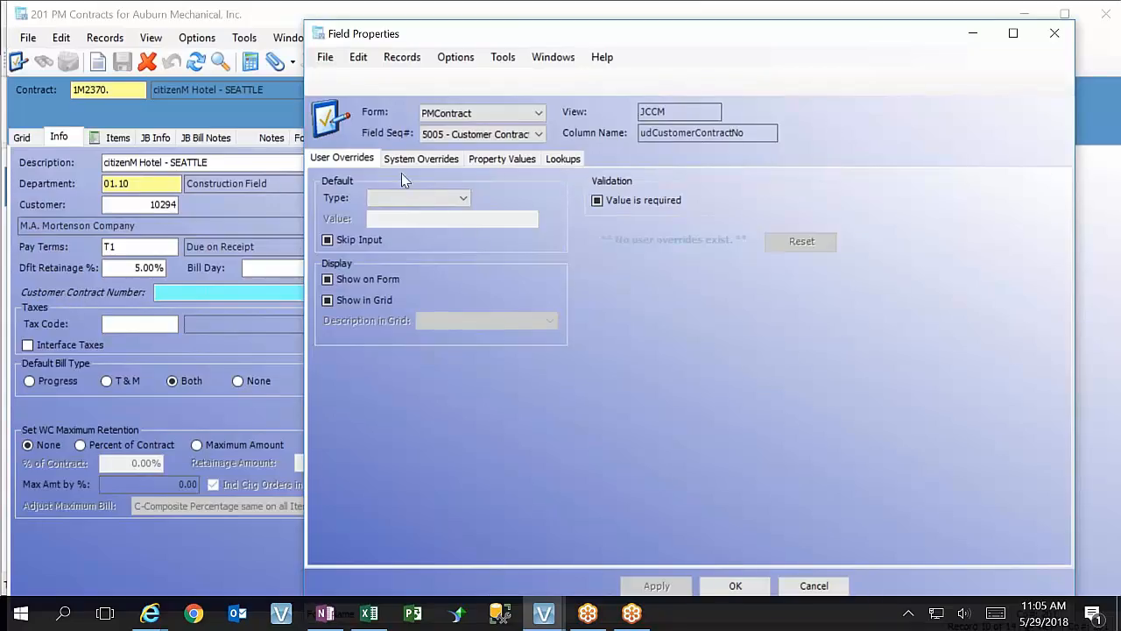
left_click(1044, 37)
Read the help topic for the Customer Reference field in JB Info, closing only that topic's page and minimizing the browser
left_click(156, 138)
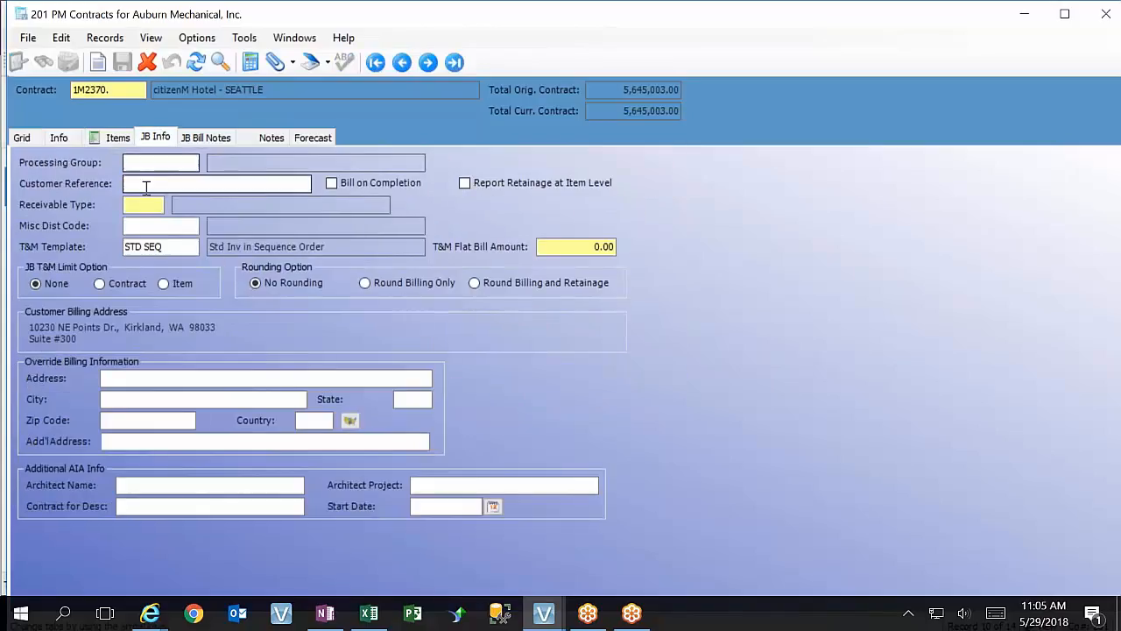
left_click(146, 187)
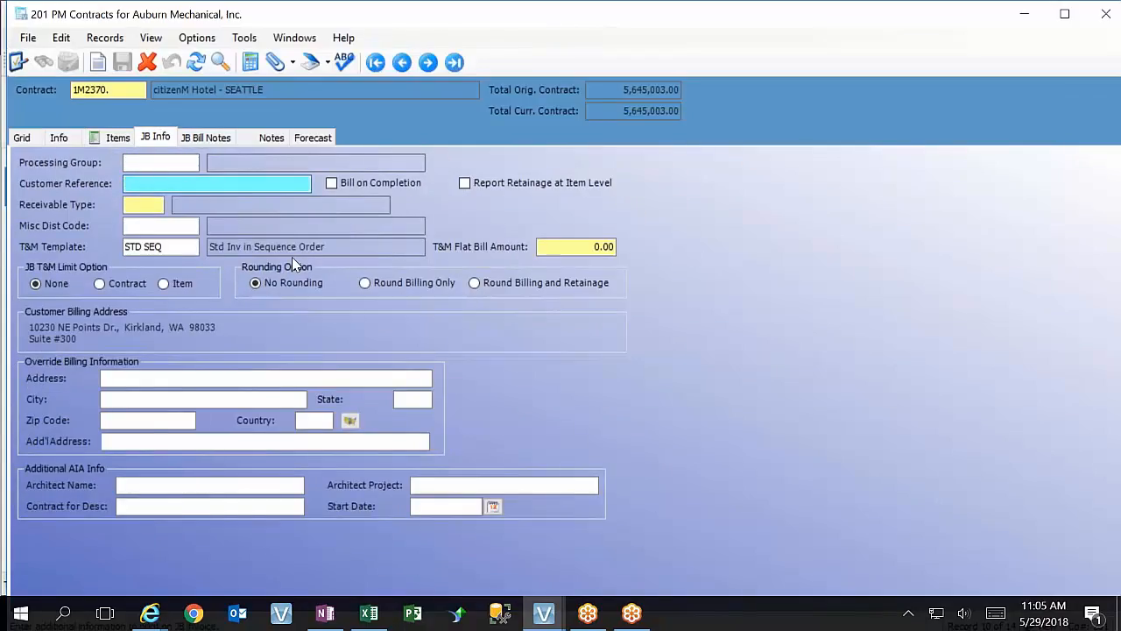
key("F1")
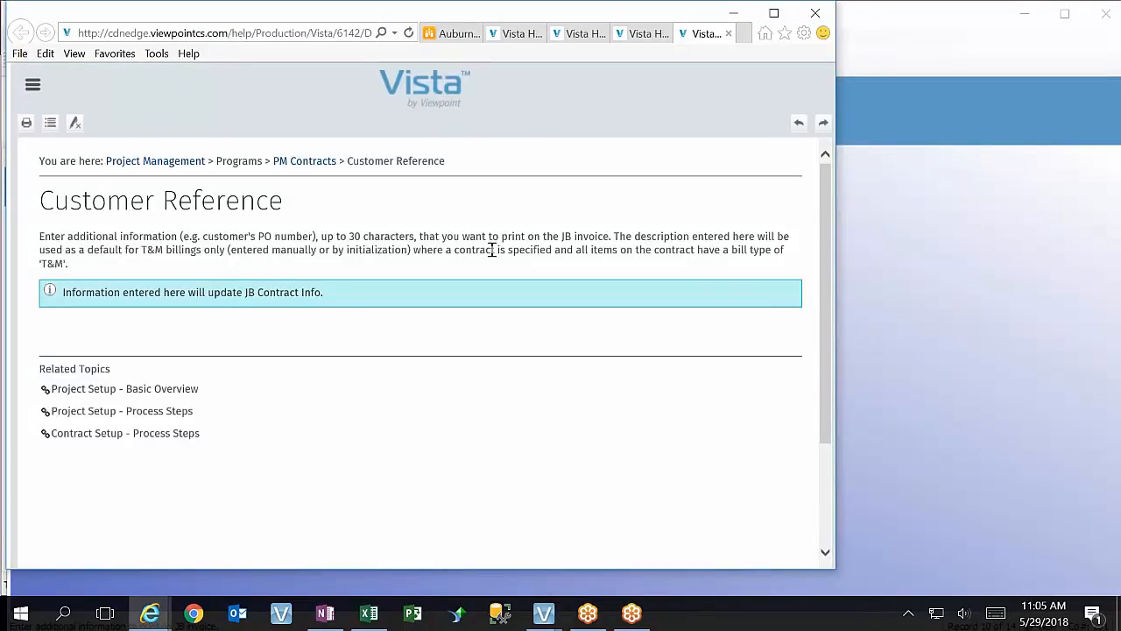
left_click(816, 13)
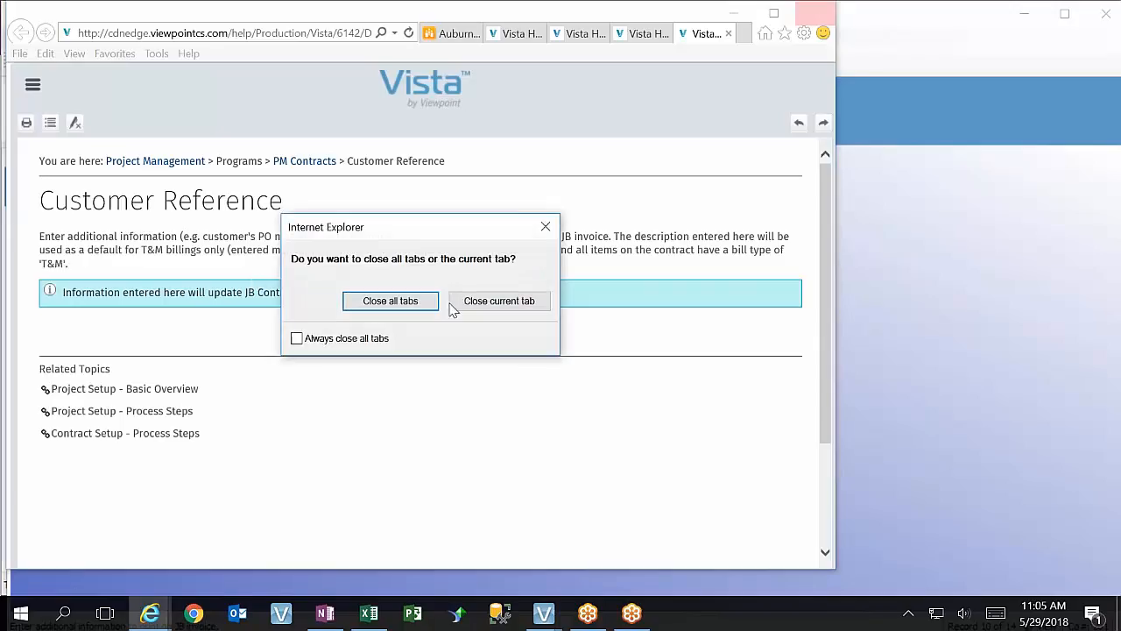
left_click(530, 302)
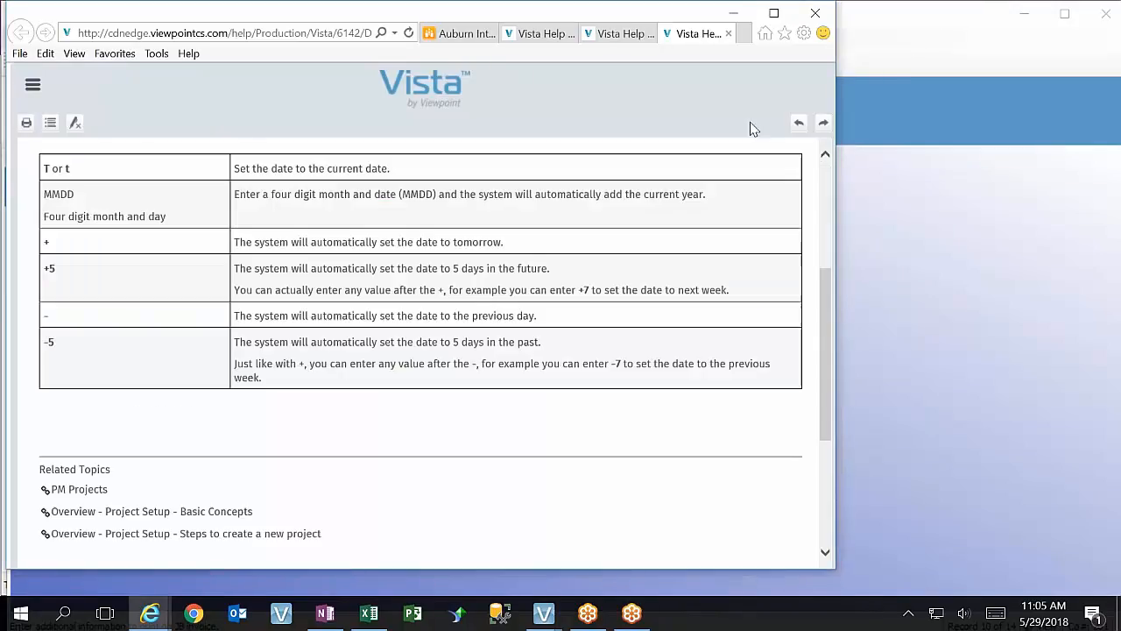
left_click(735, 13)
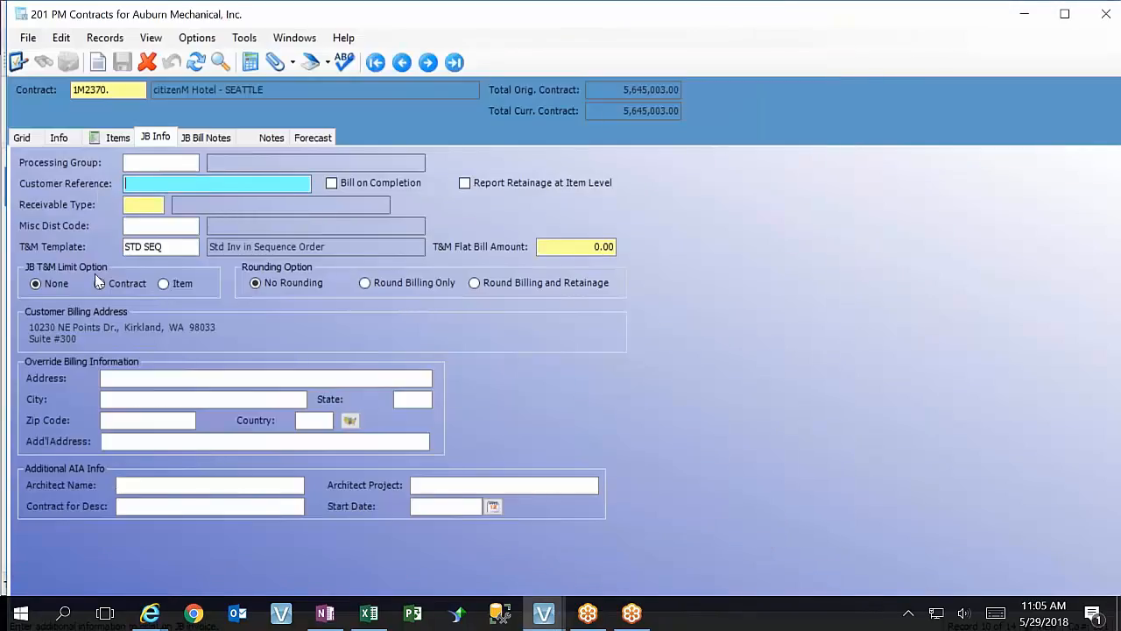
Change the form label of the Customer Contract Number field in Info to "Customer Job Name" in its system overrides
left_click(59, 137)
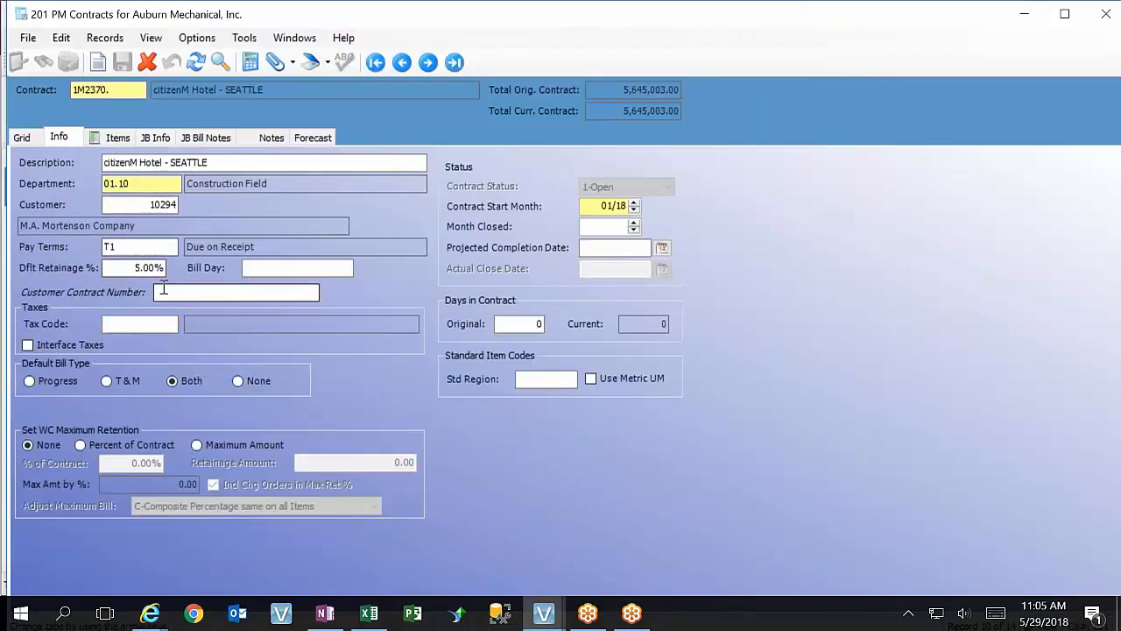
left_click(160, 291)
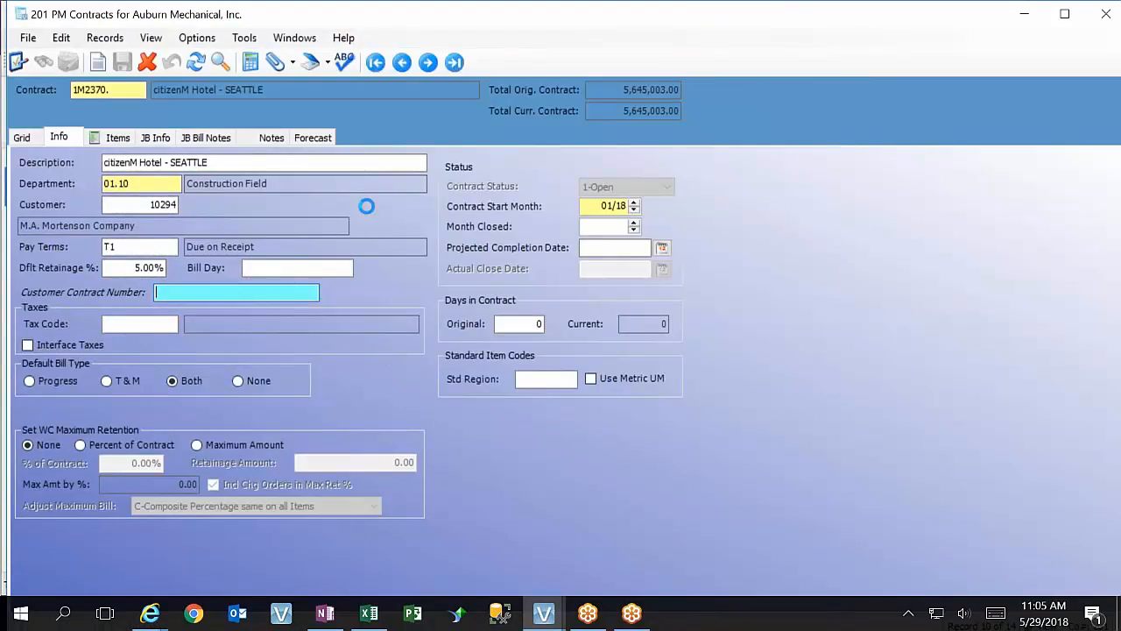
key("F3")
left_click(427, 160)
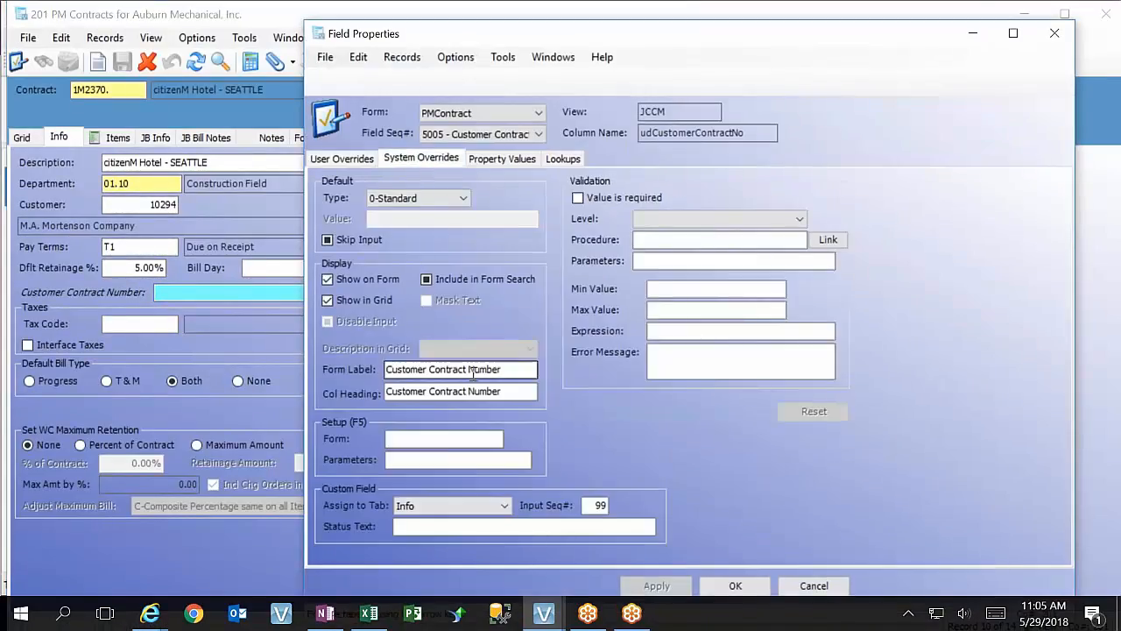
left_click(520, 369)
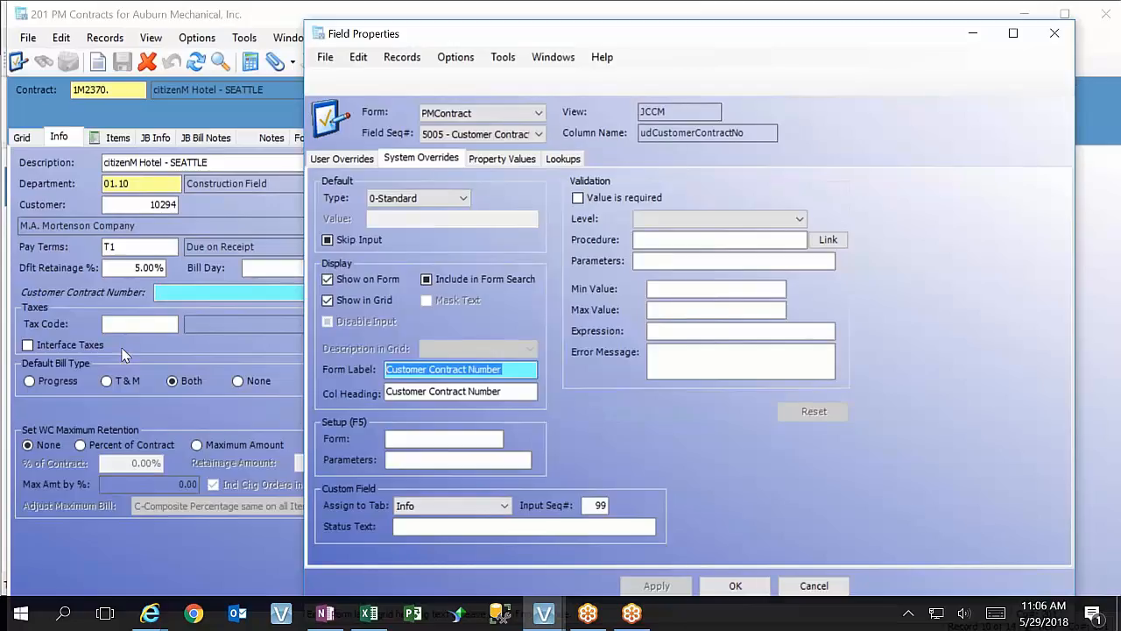
type("Customer")
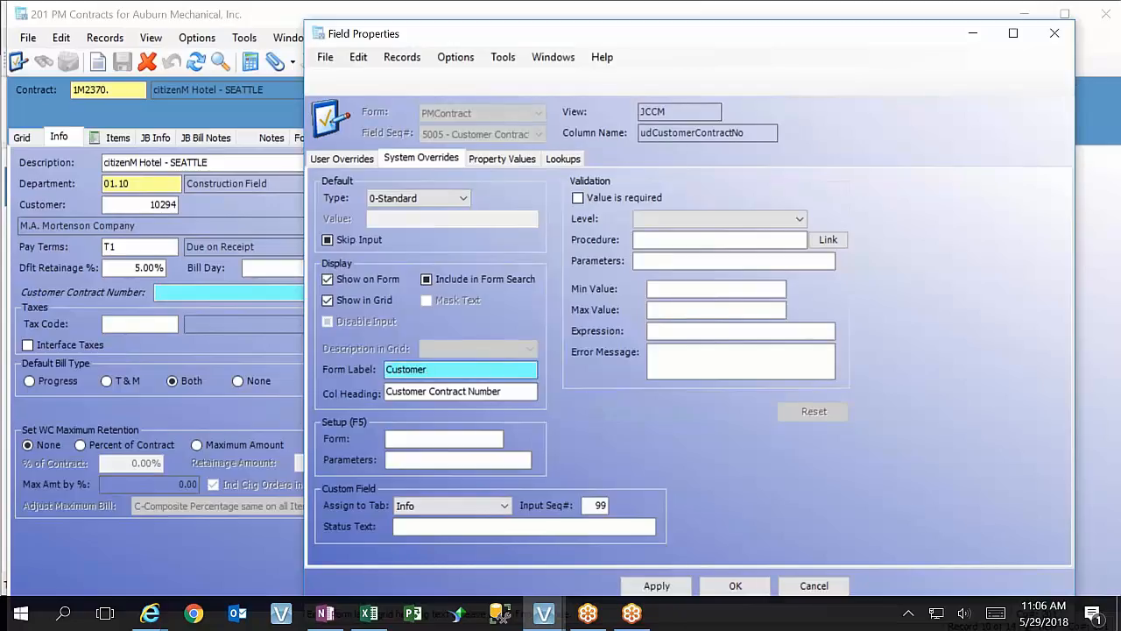
type(" Job Name")
Copy "Customer Job Name" into the field's column heading, save the overrides, and reload the form
left_click_drag(472, 367, 245, 388)
key("ctrl+c")
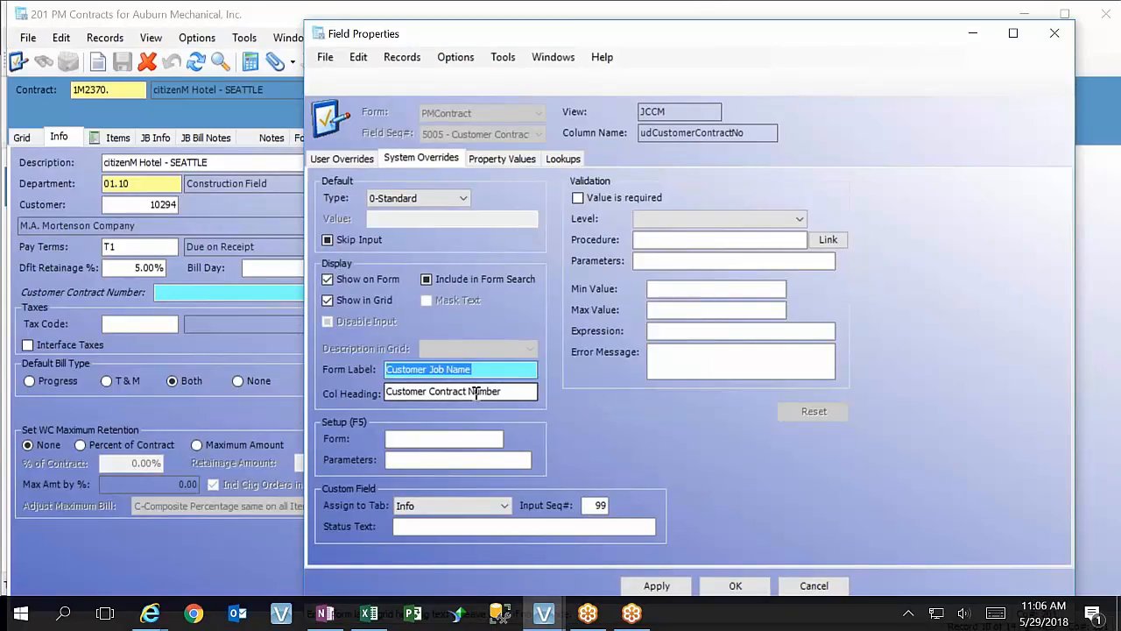
left_click_drag(532, 392, 385, 391)
key("ctrl+v")
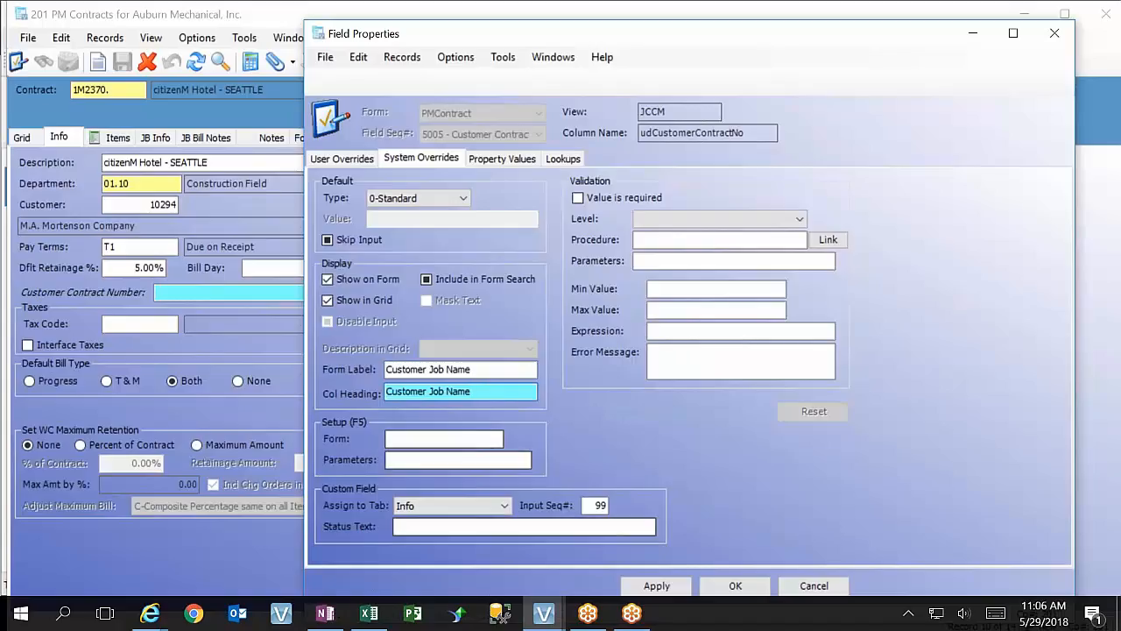
left_click(657, 586)
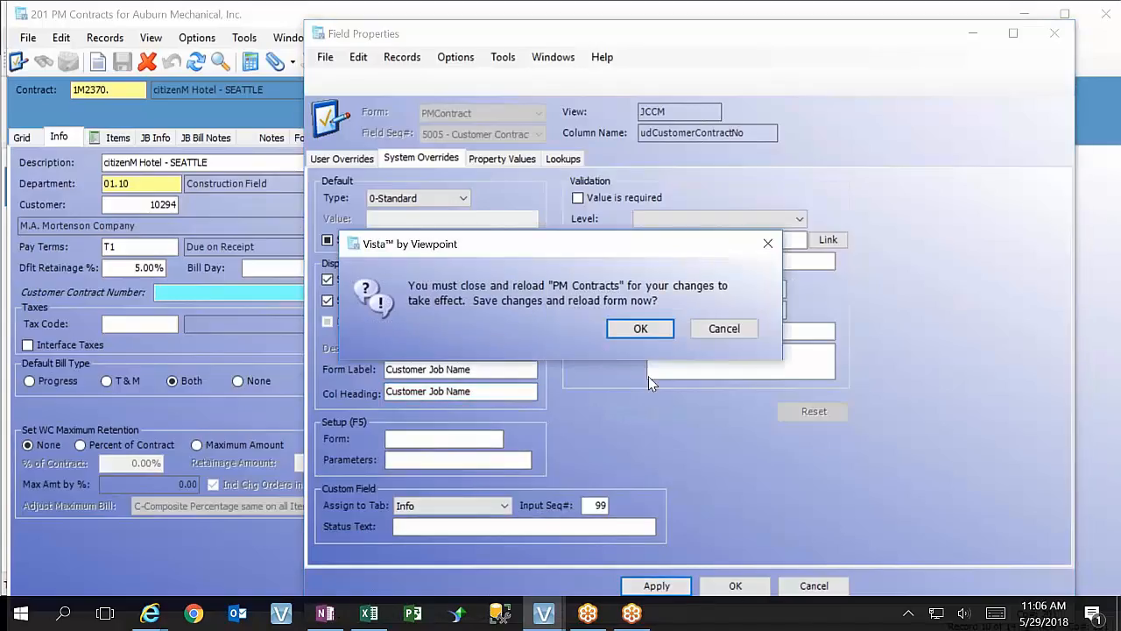
left_click(650, 331)
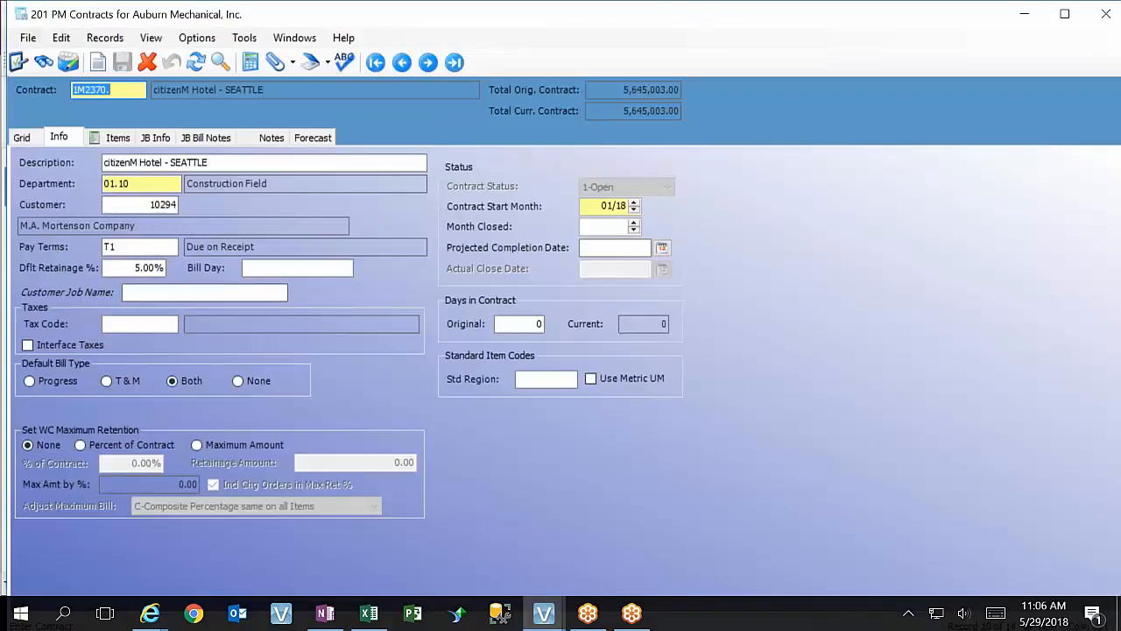
left_click(184, 292)
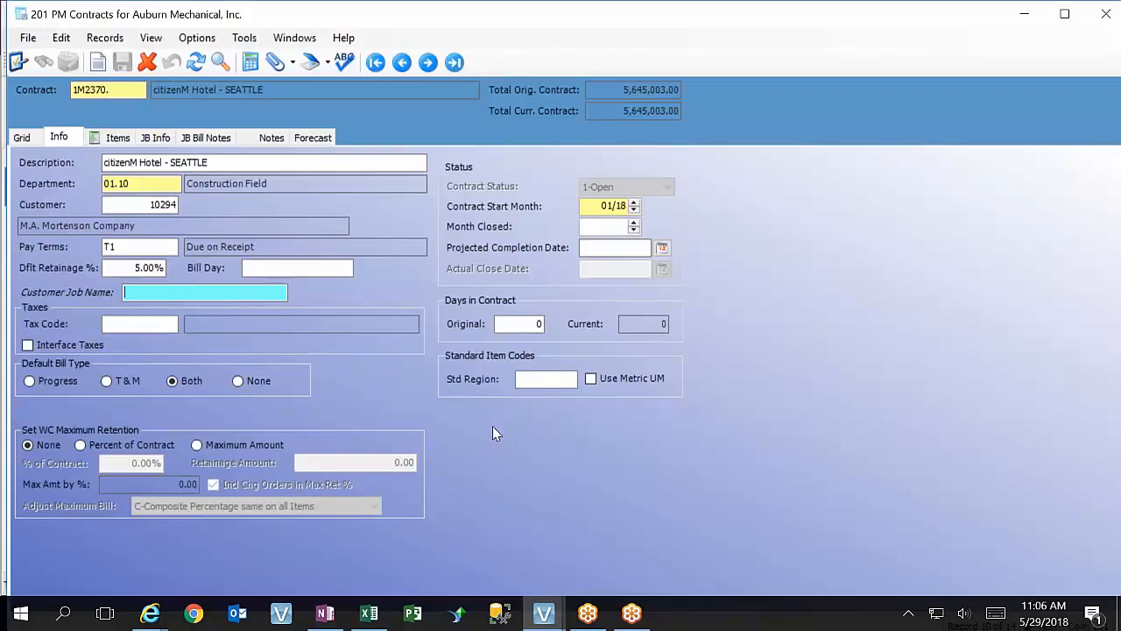
Look up the available tax codes, compare the Kennewick and Kennewick-NonTax entries, and cancel the lookup
left_click(166, 323)
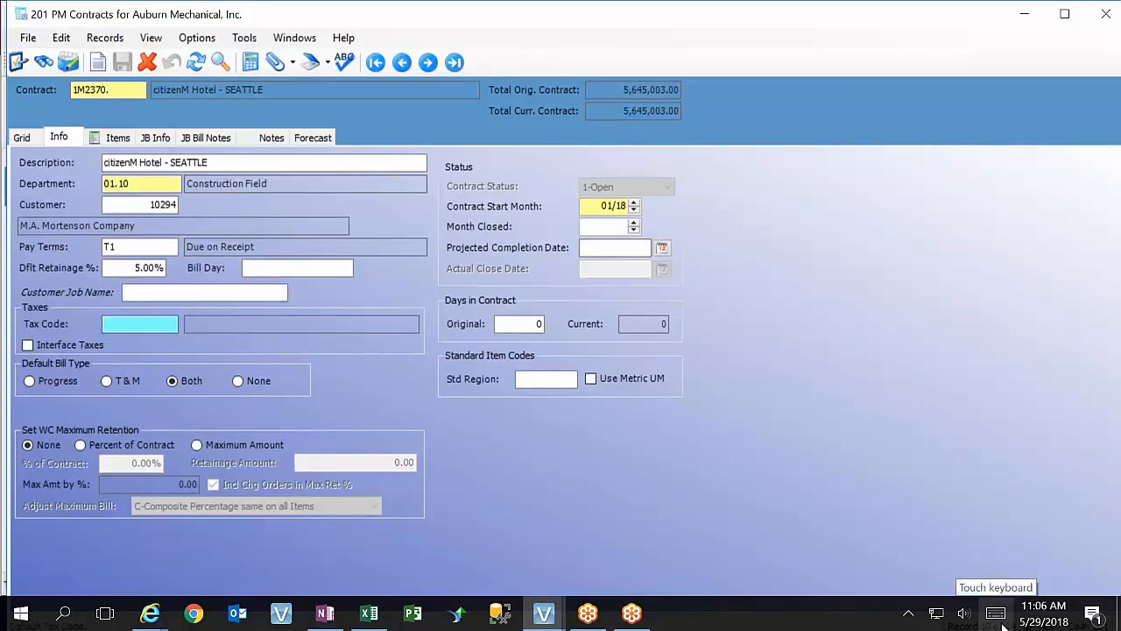
key("F4")
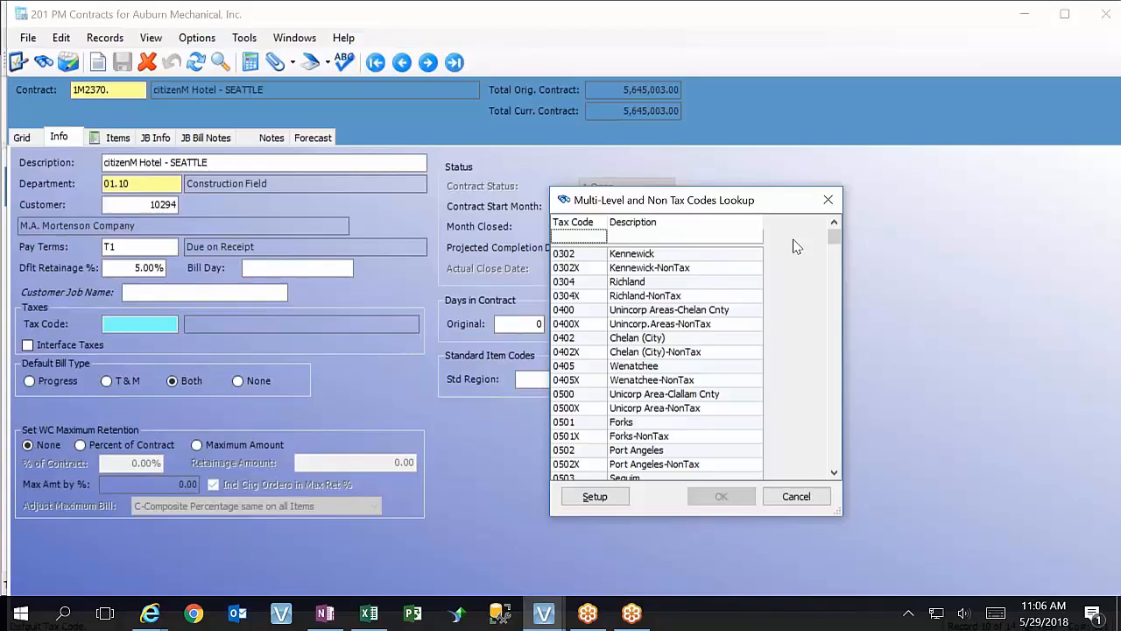
left_click(646, 268)
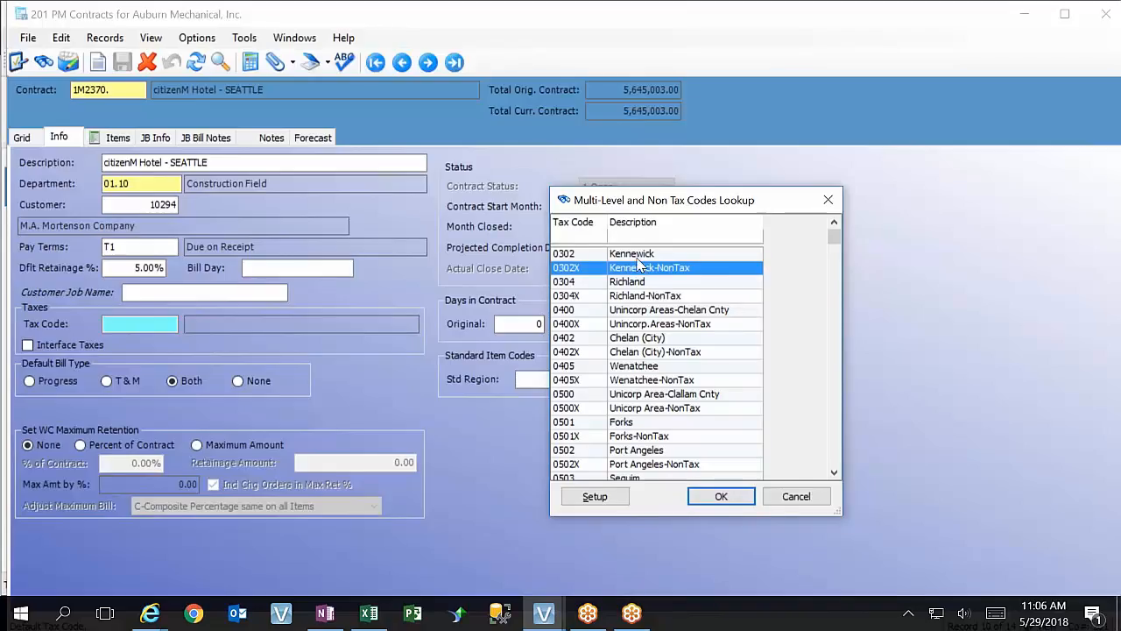
left_click(637, 256)
left_click(644, 269)
left_click(794, 495)
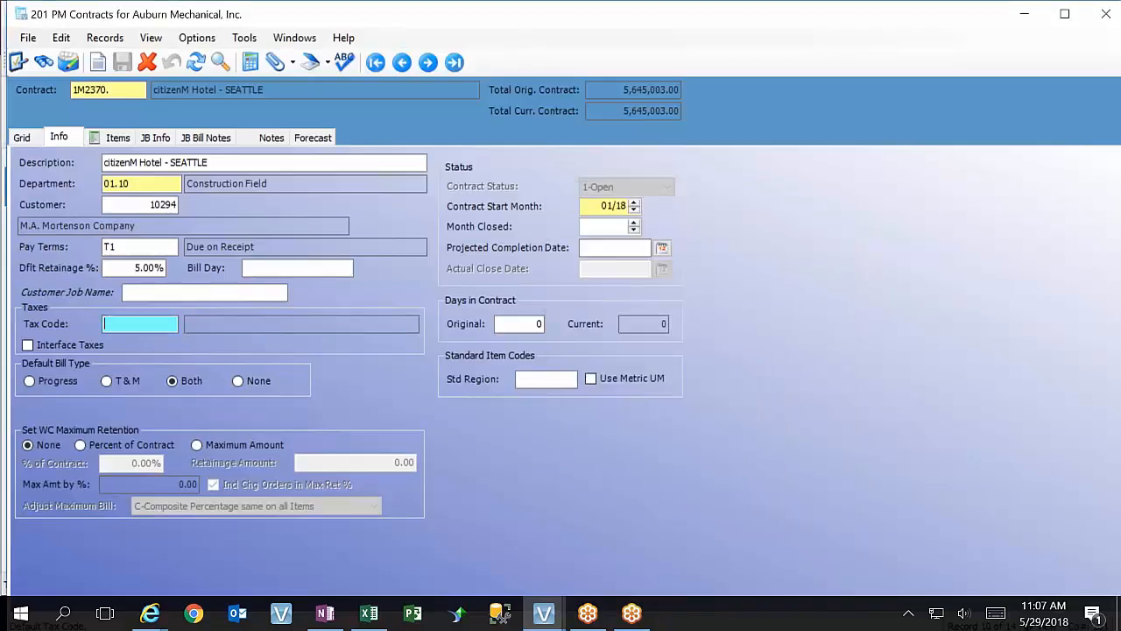
Make the Tax Code field required in its system overrides, with validation level 3-Show error, stay on input, and save the change
key("F3")
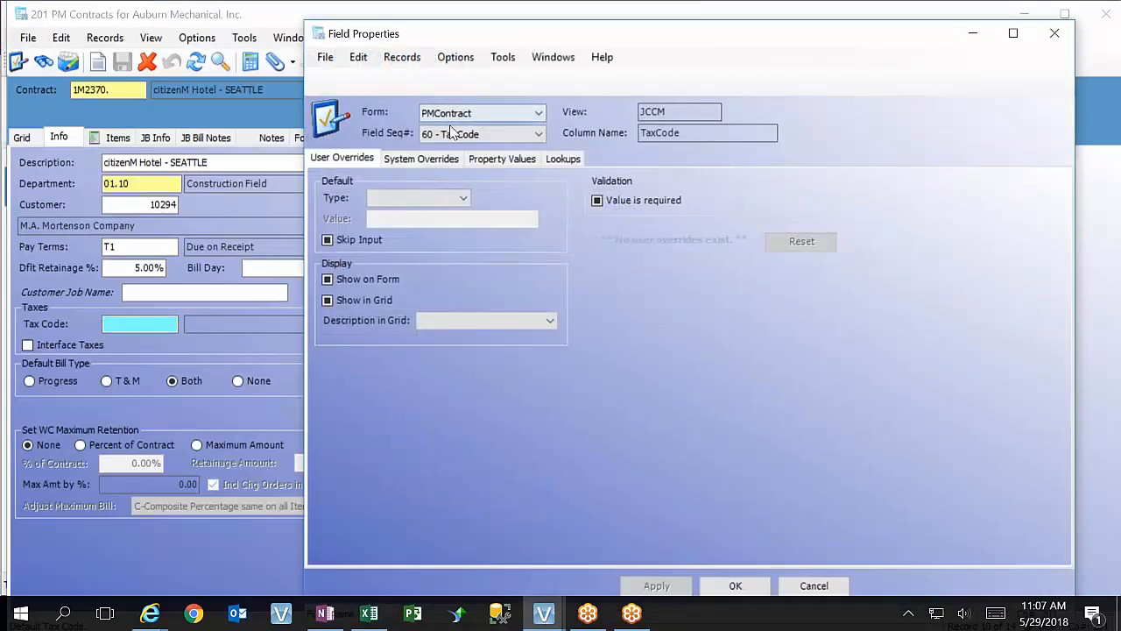
left_click(415, 160)
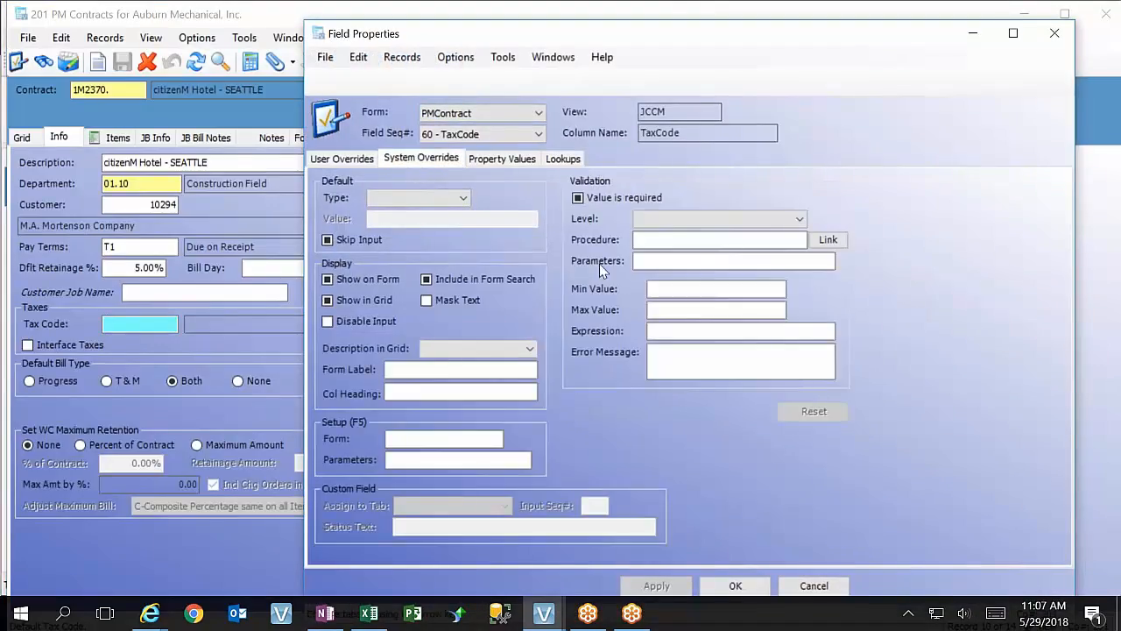
left_click(579, 198)
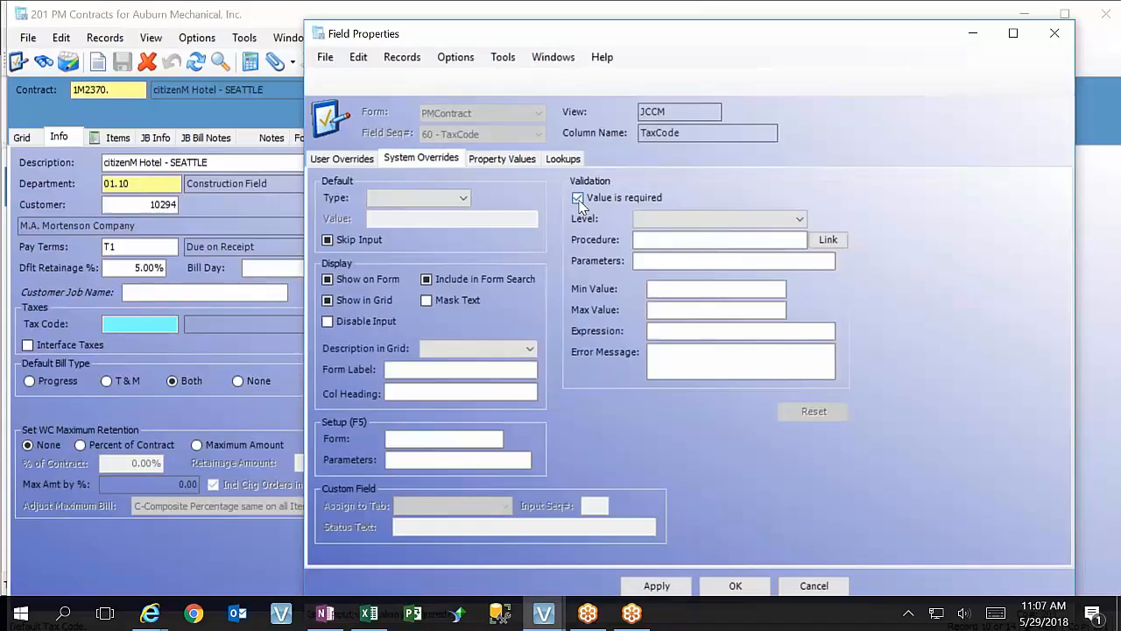
left_click(723, 220)
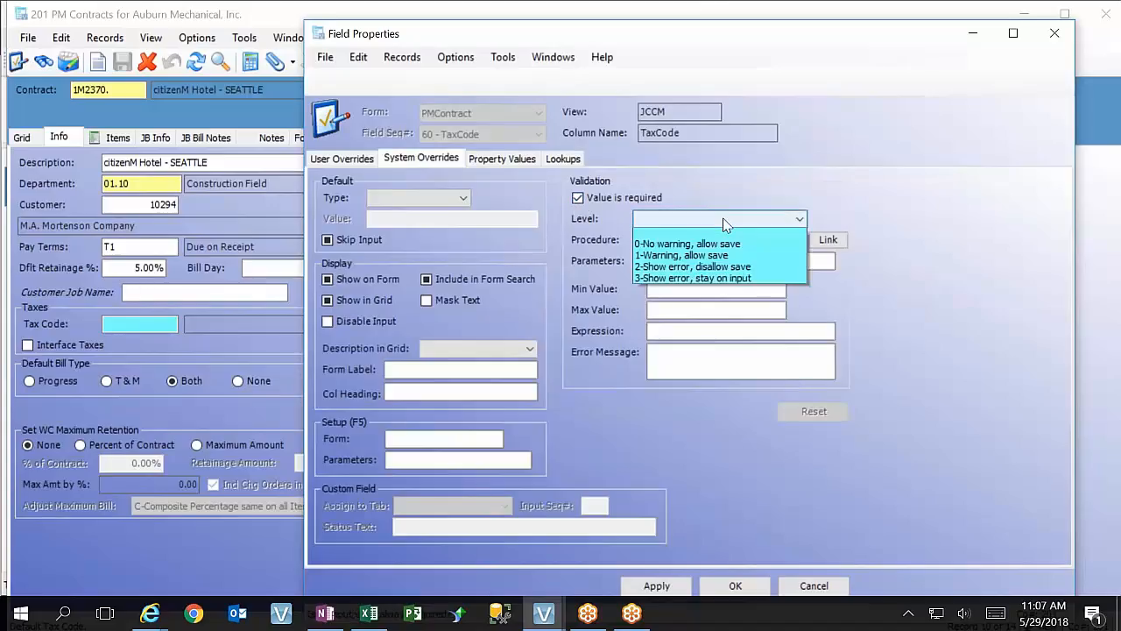
left_click(732, 283)
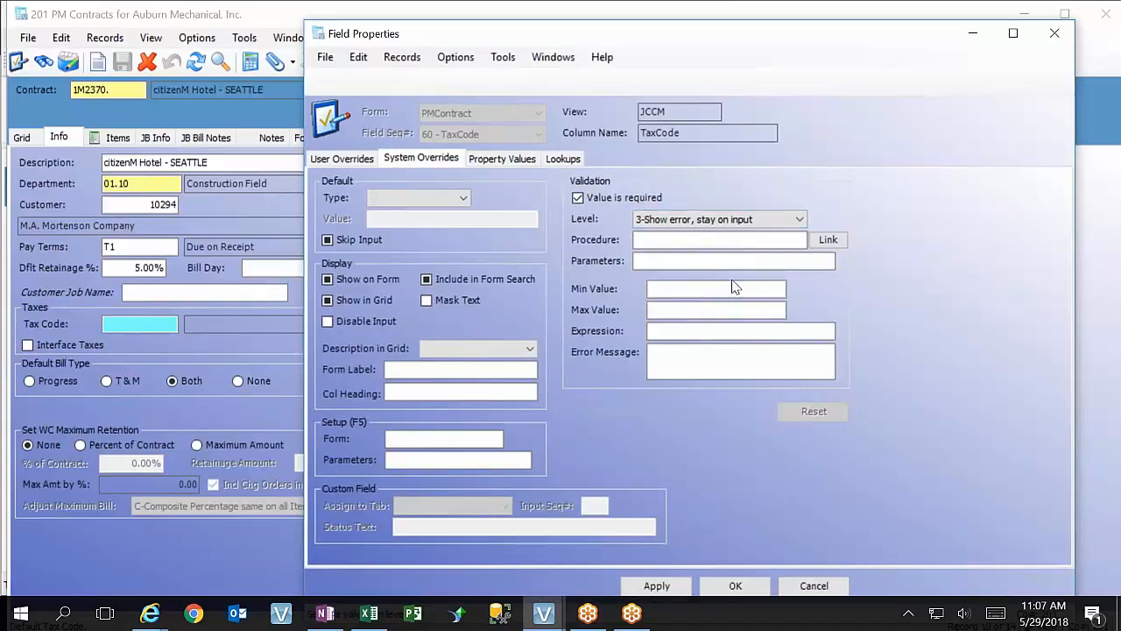
left_click(657, 585)
left_click(712, 592)
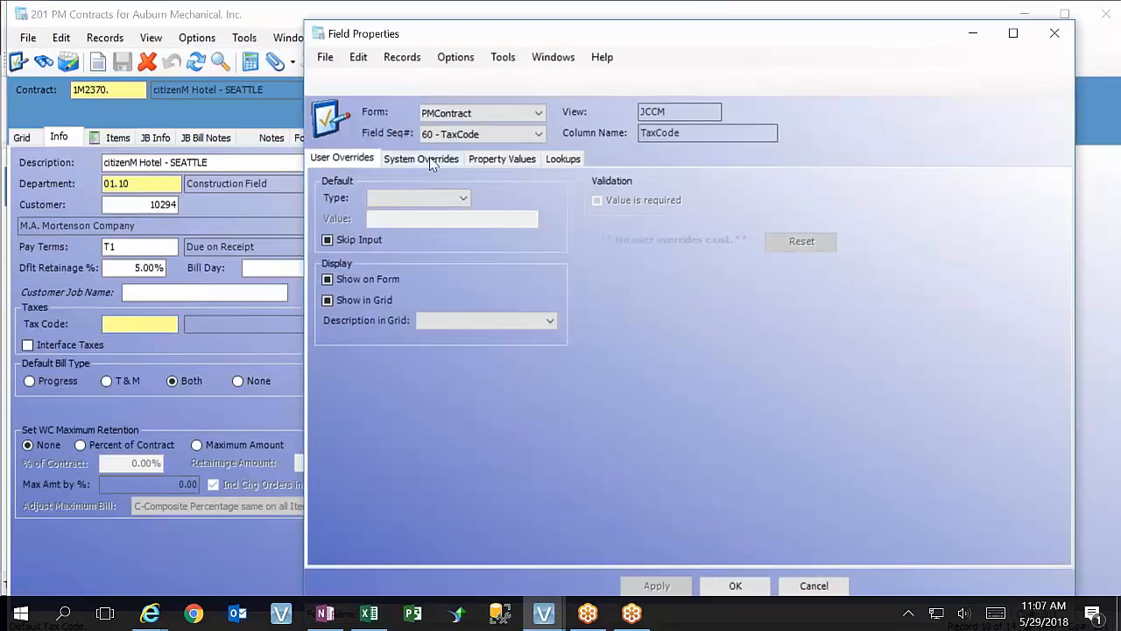
Check the validation settings in Tax Code's system overrides, look up the available validation procedures, and cancel the lookup
left_click(429, 159)
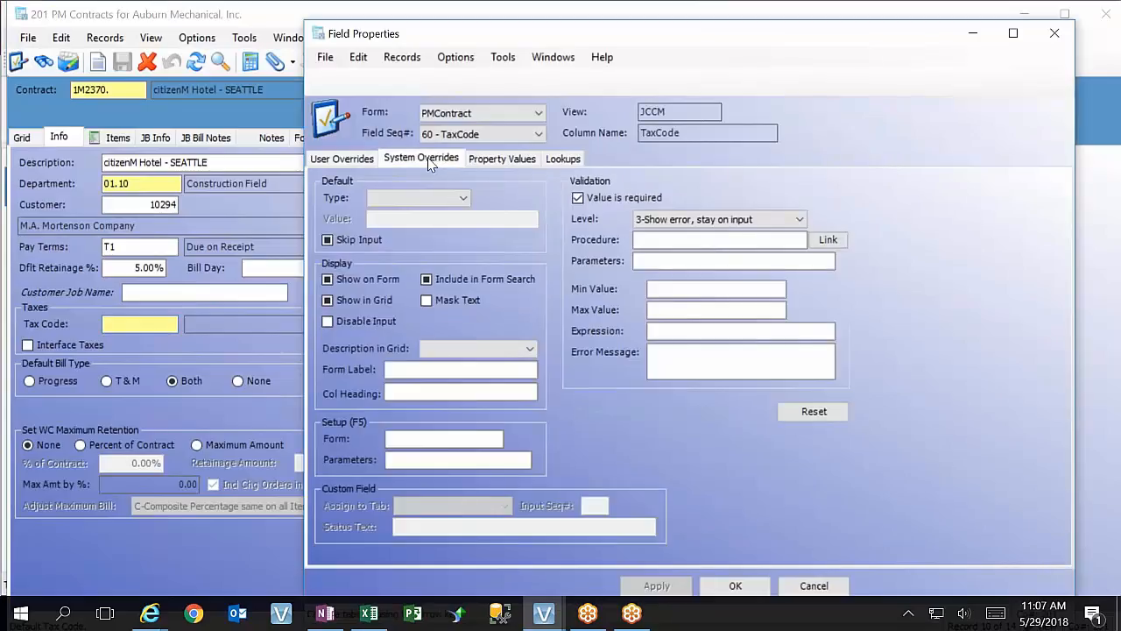
left_click(691, 244)
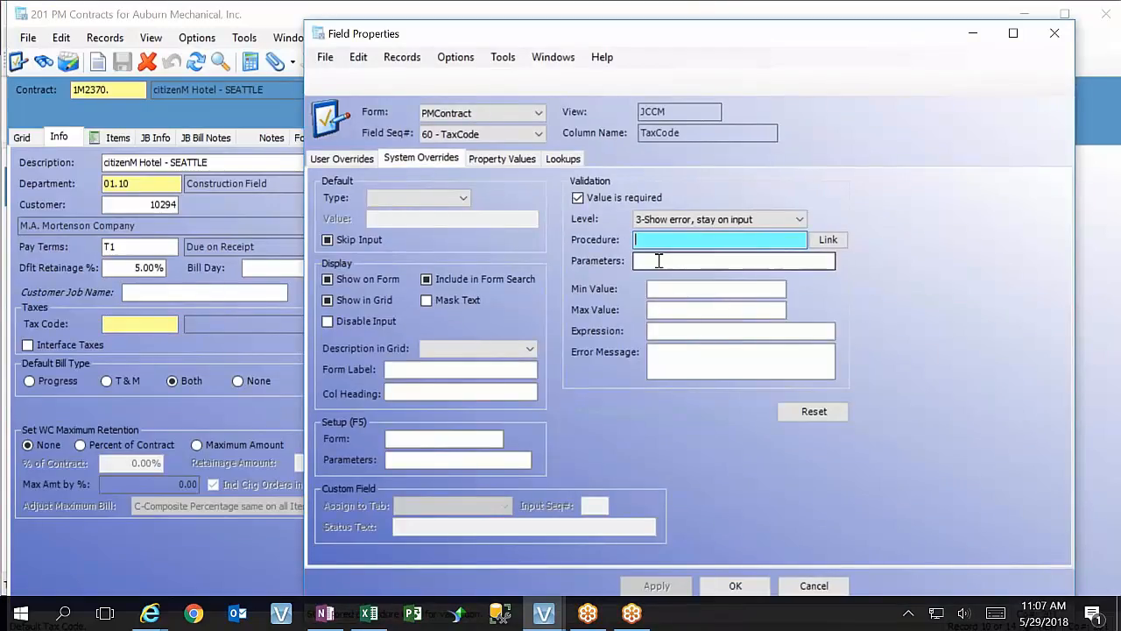
left_click(659, 261)
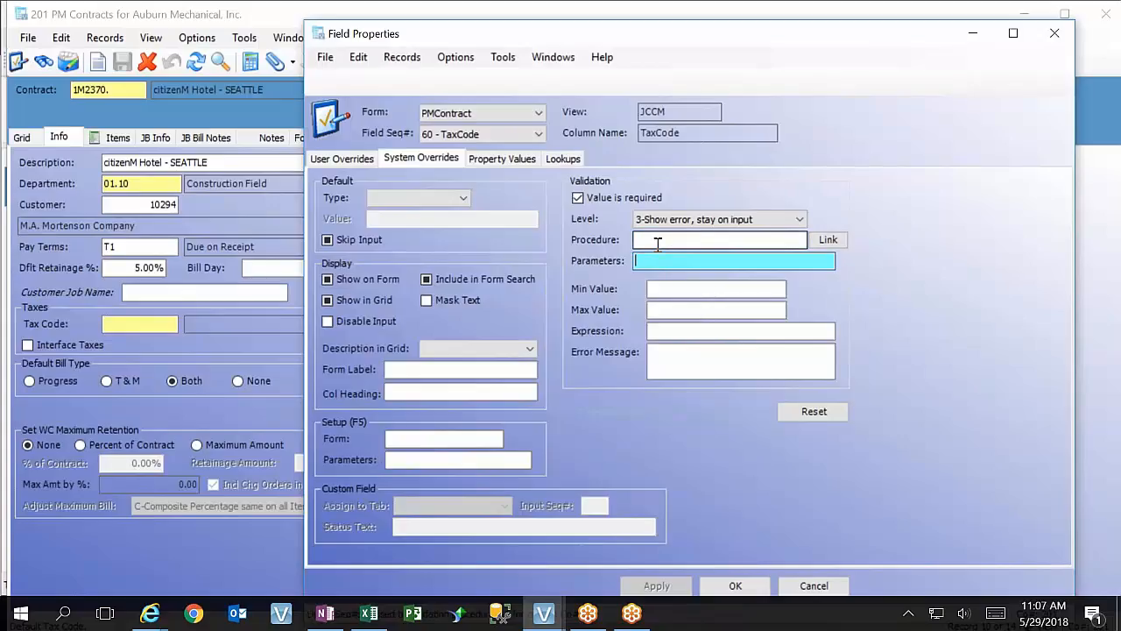
left_click(657, 244)
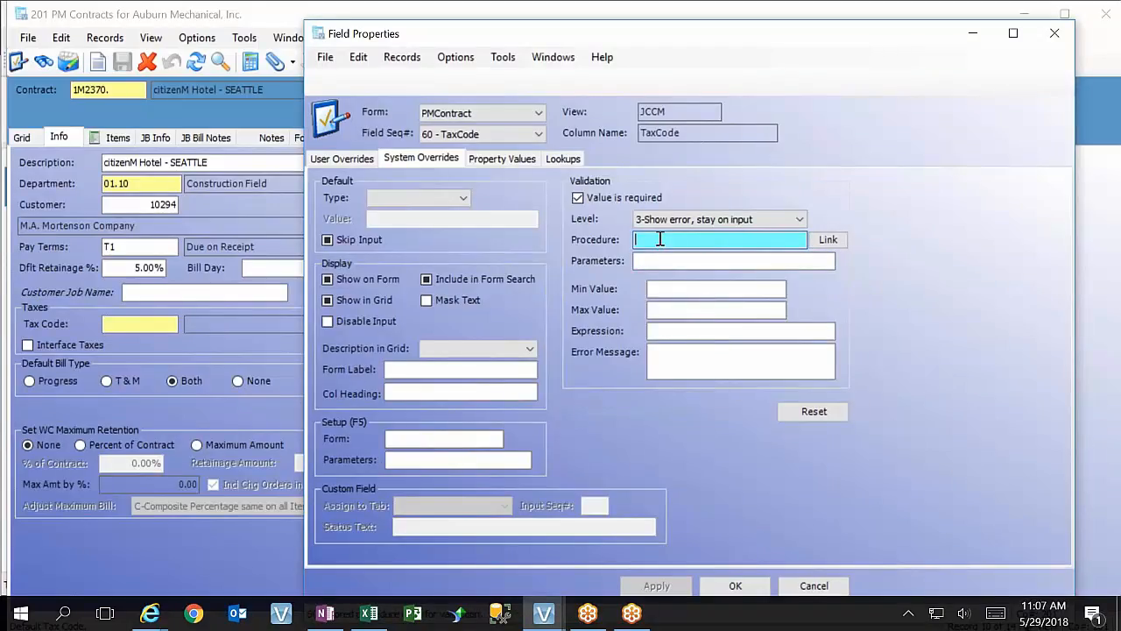
key("F4")
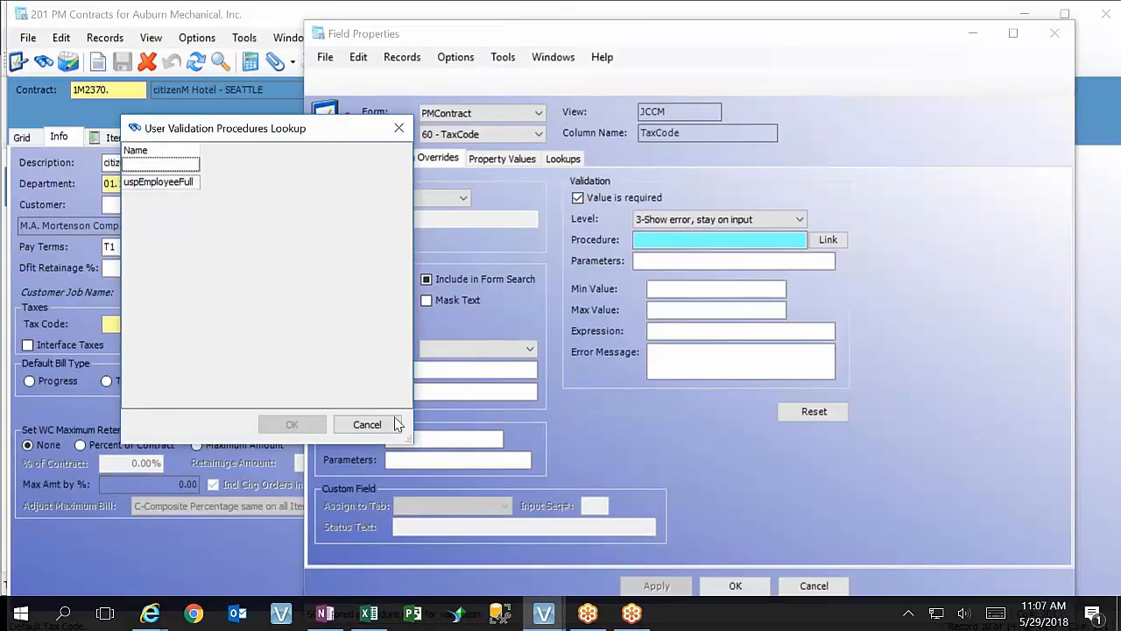
left_click(368, 426)
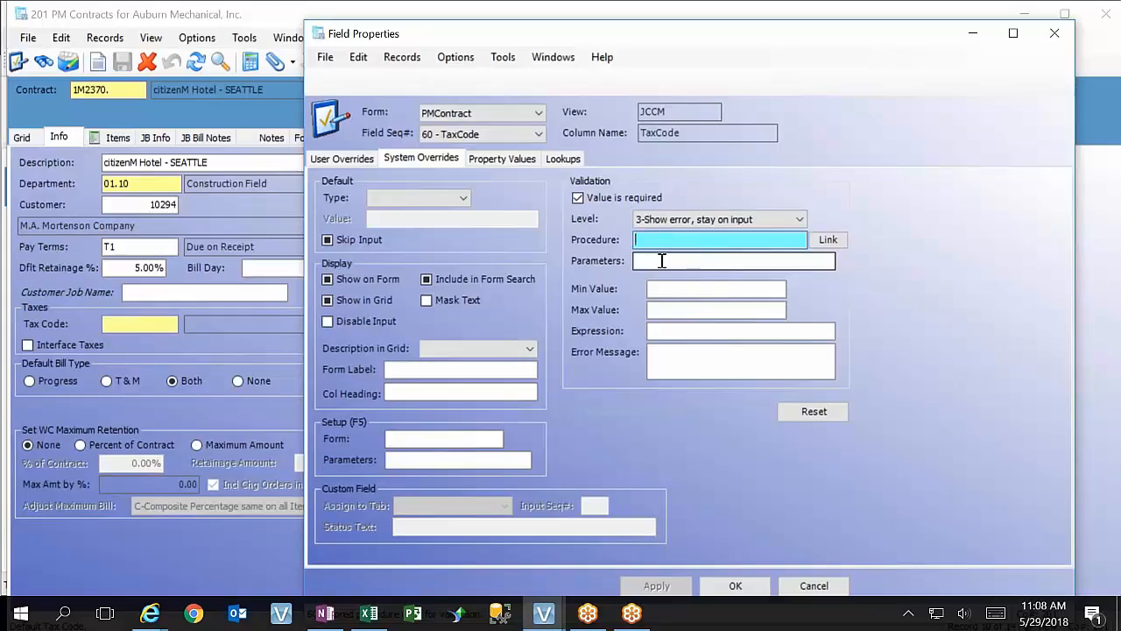
Enter "Enter Valid Tax Code." as the Tax Code field's validation error message and save the system overrides
left_click(680, 364)
type("Enter ")
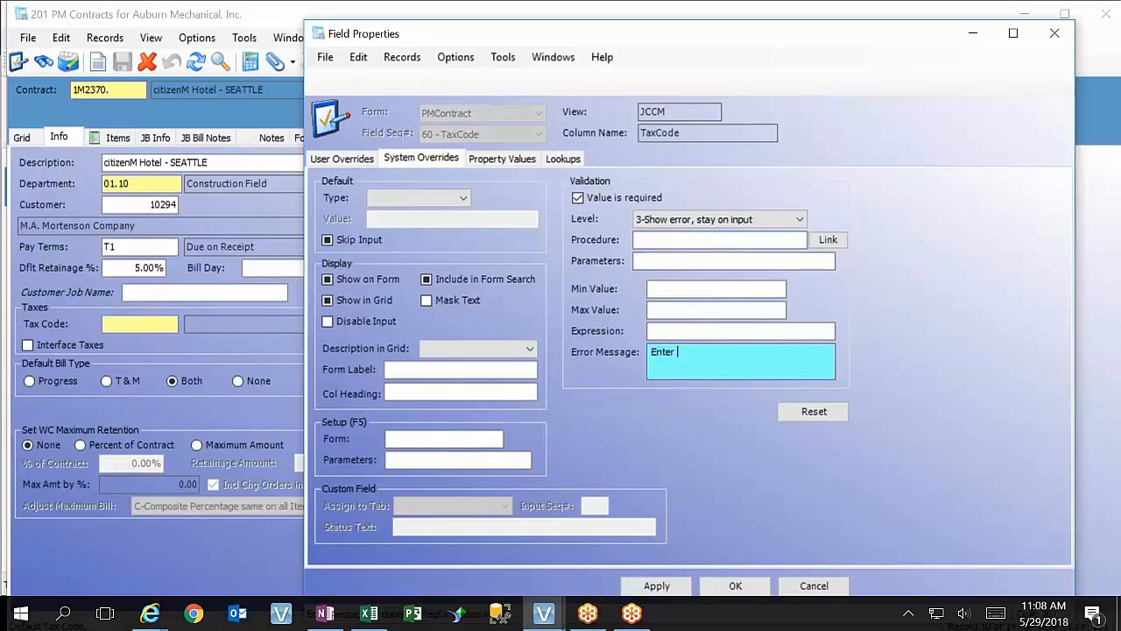
type("Valid Tax Code.")
left_click(657, 584)
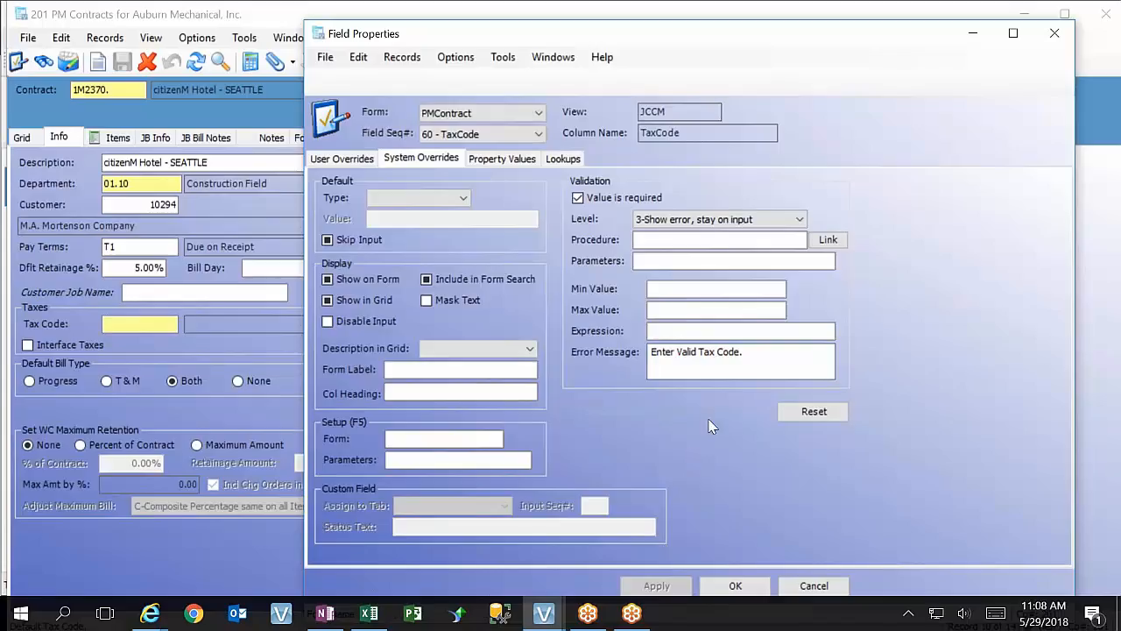
left_click(736, 587)
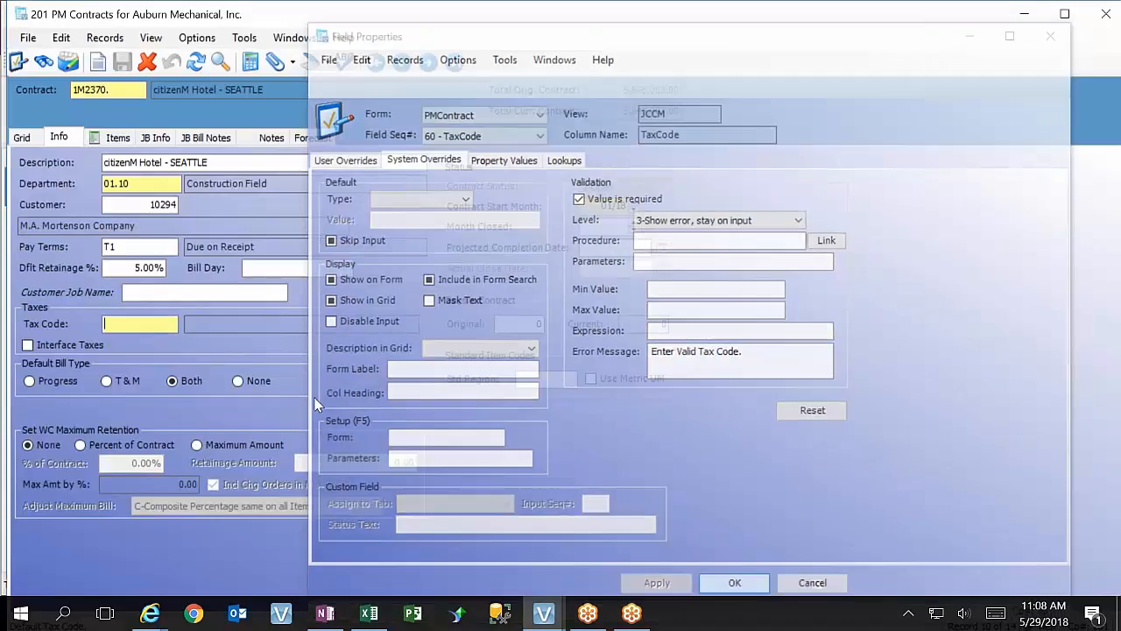
Try to leave Tax Code blank, and choose 1726X (Seattle-NonTax) for it from the tax code lookup
key("Tab")
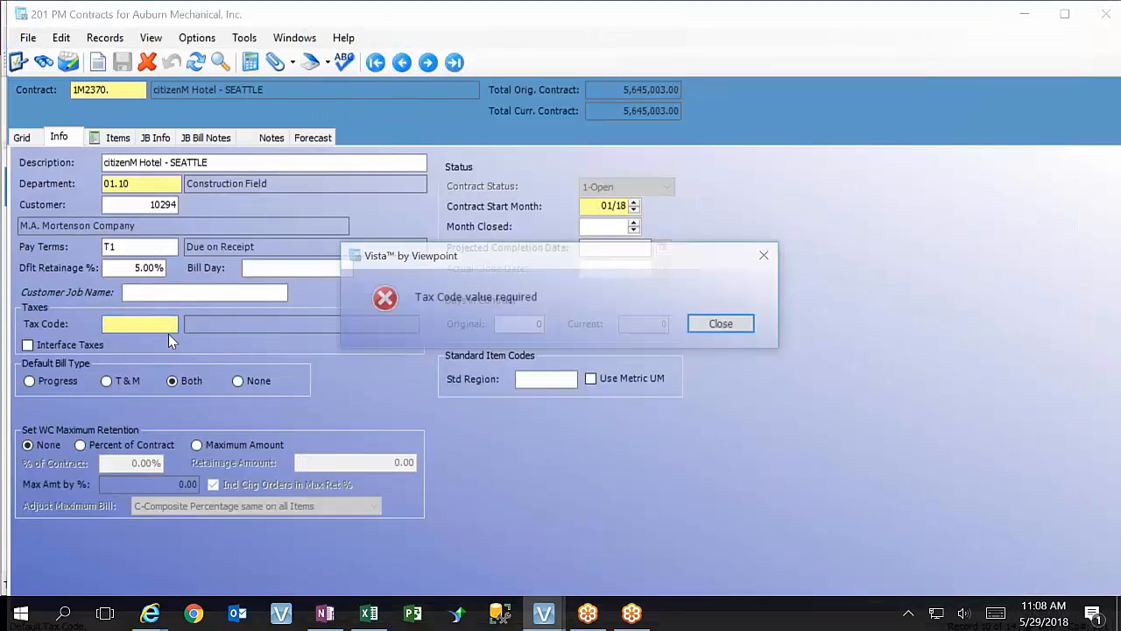
left_click(723, 326)
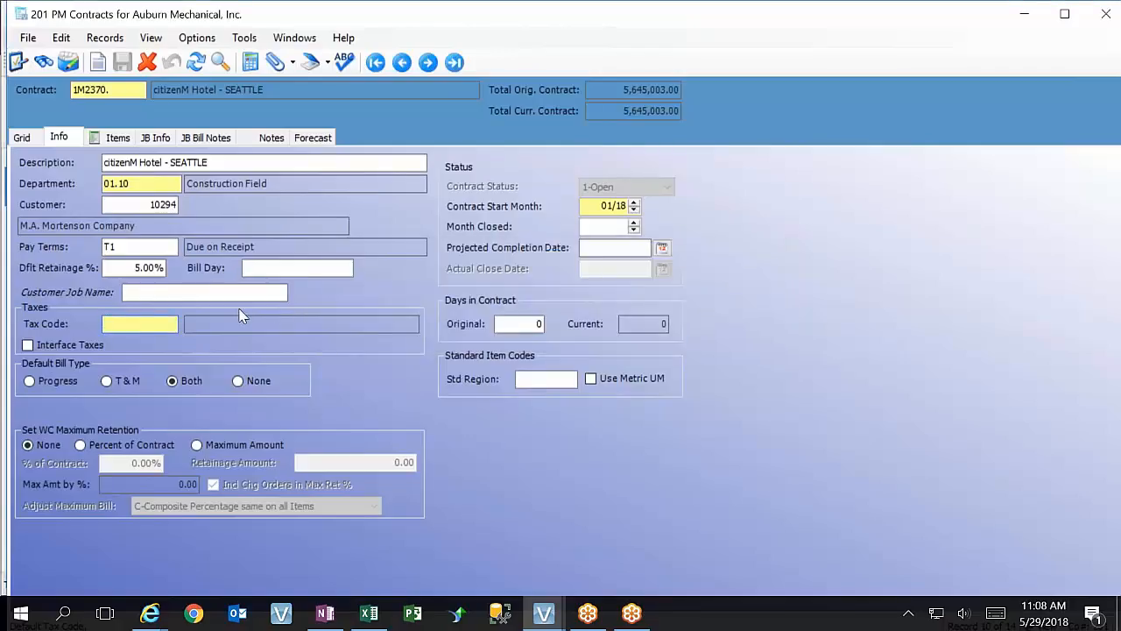
key("F4")
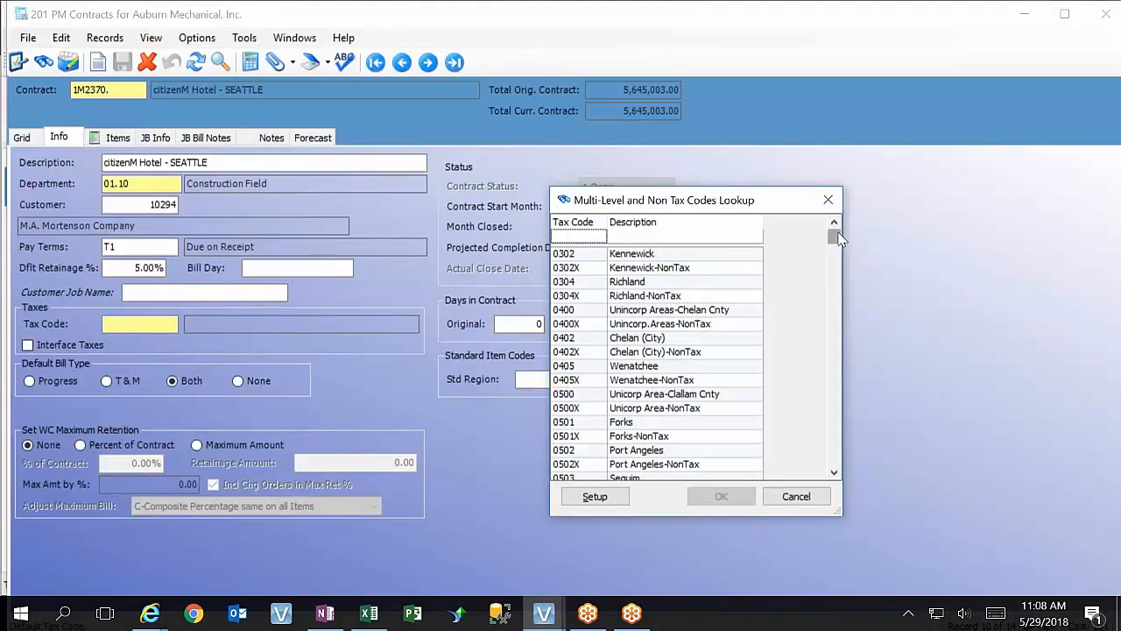
left_click_drag(838, 238, 852, 307)
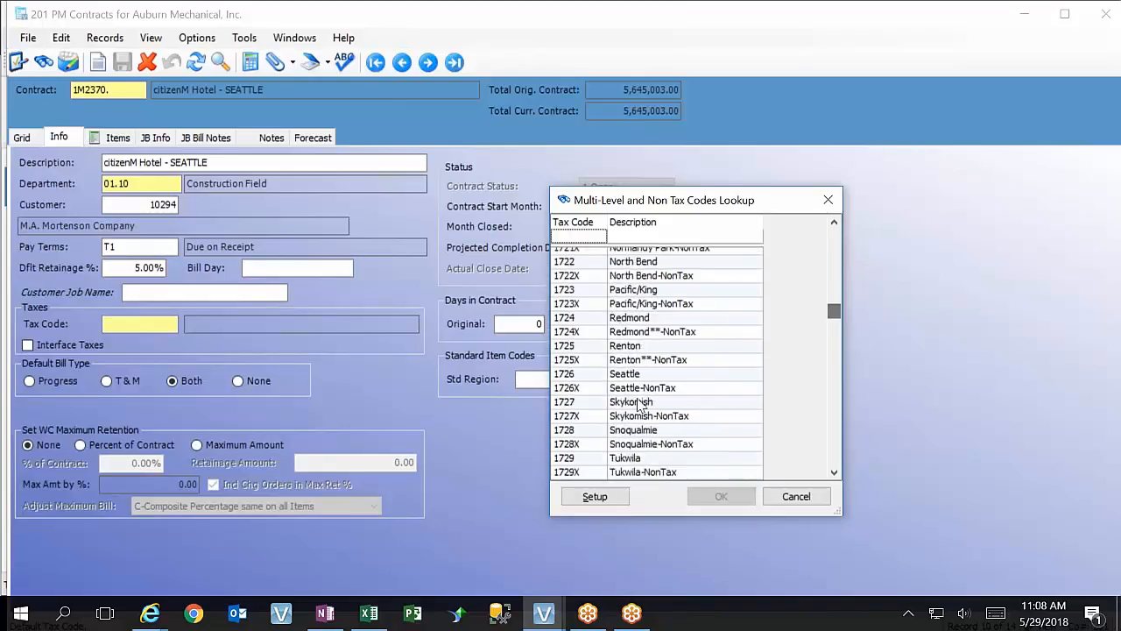
left_click(623, 389)
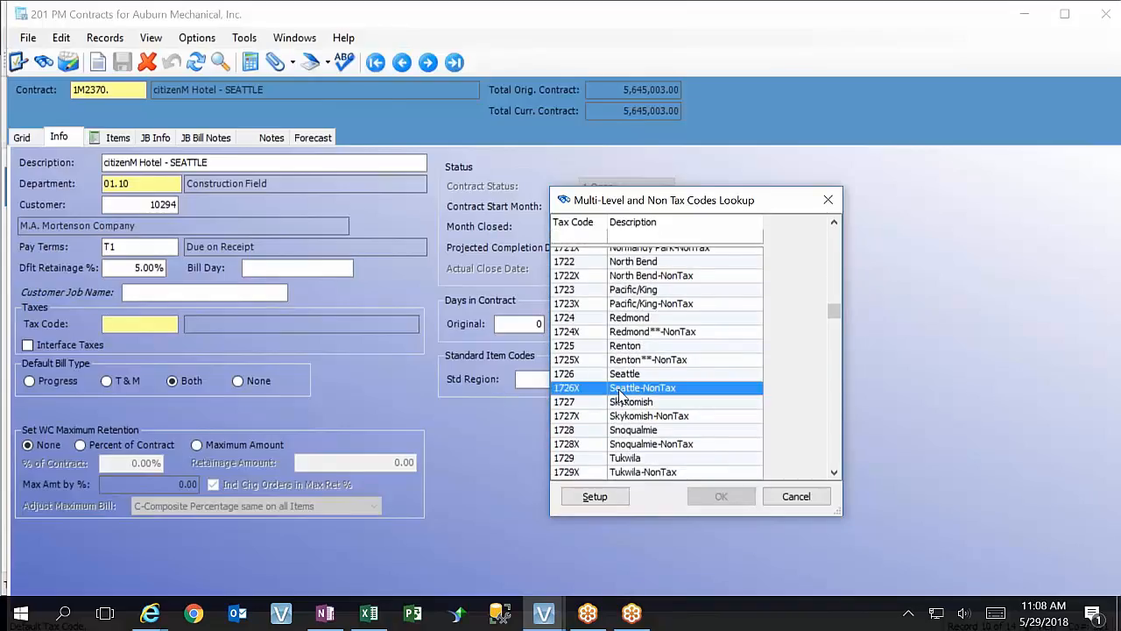
left_click(720, 497)
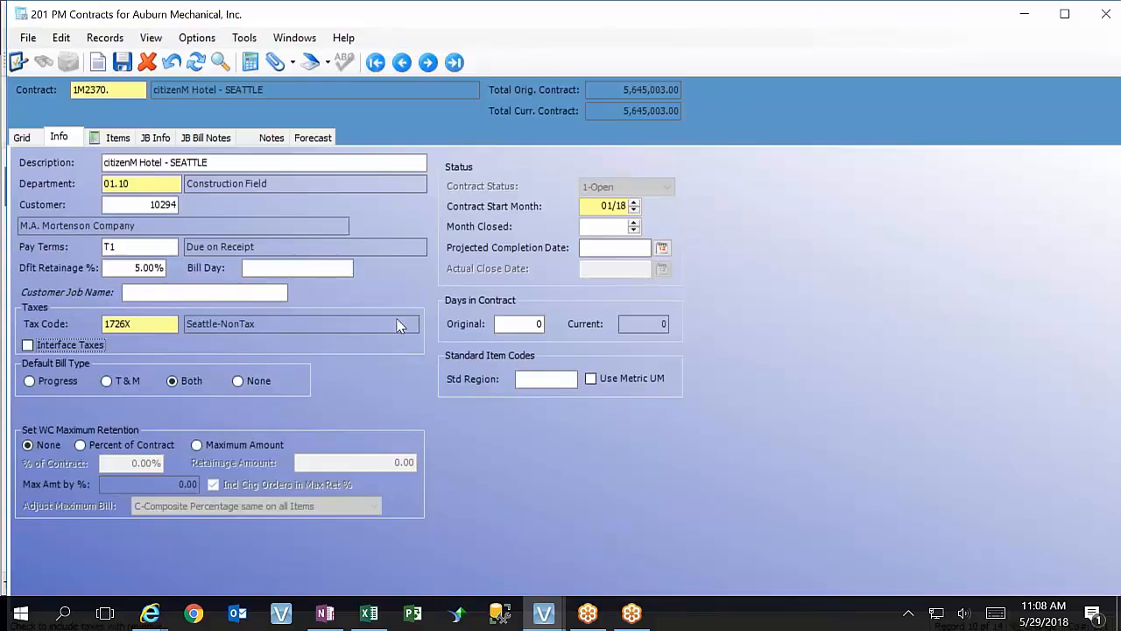
key("Tab")
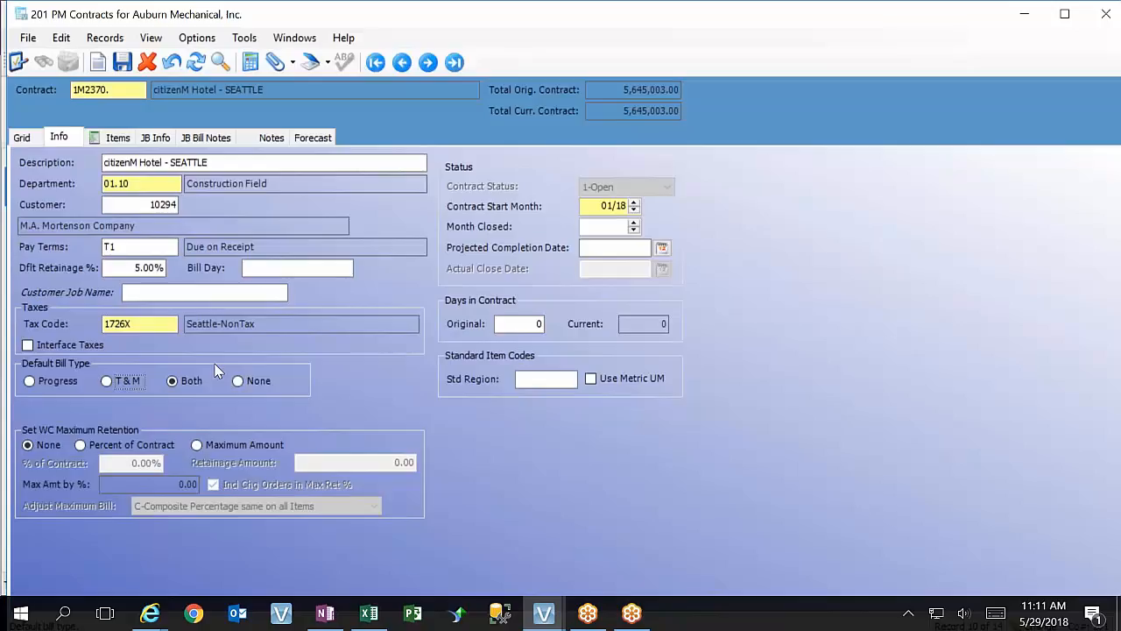
Toggle Interface Taxes on and off, and enable Skip Input for that field in its system overrides
left_click(29, 346)
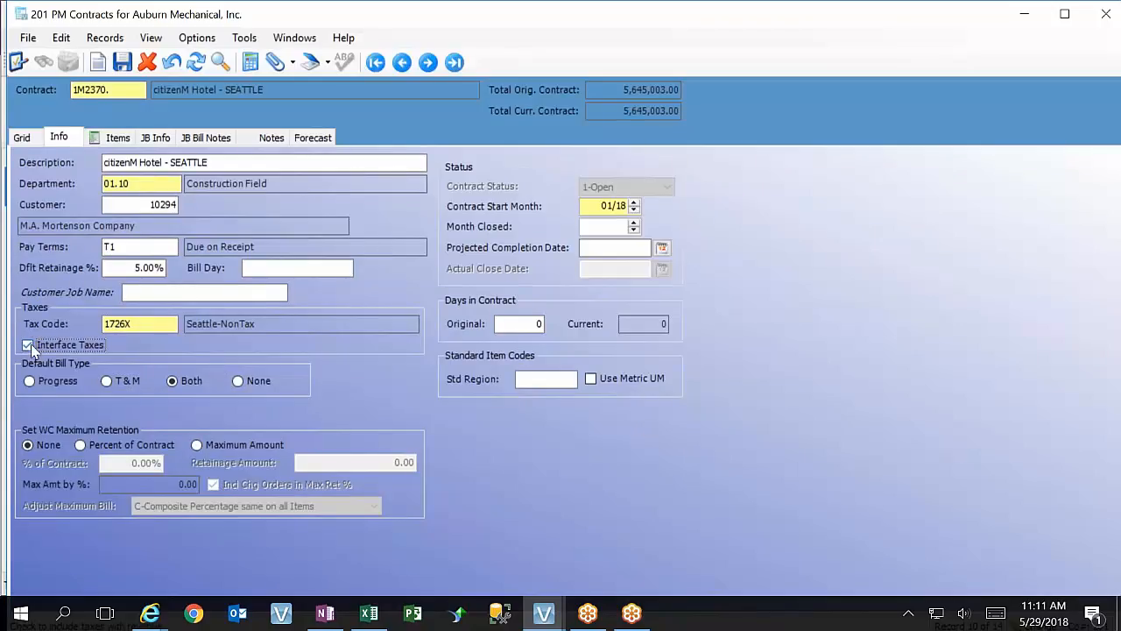
left_click(31, 345)
key("F3")
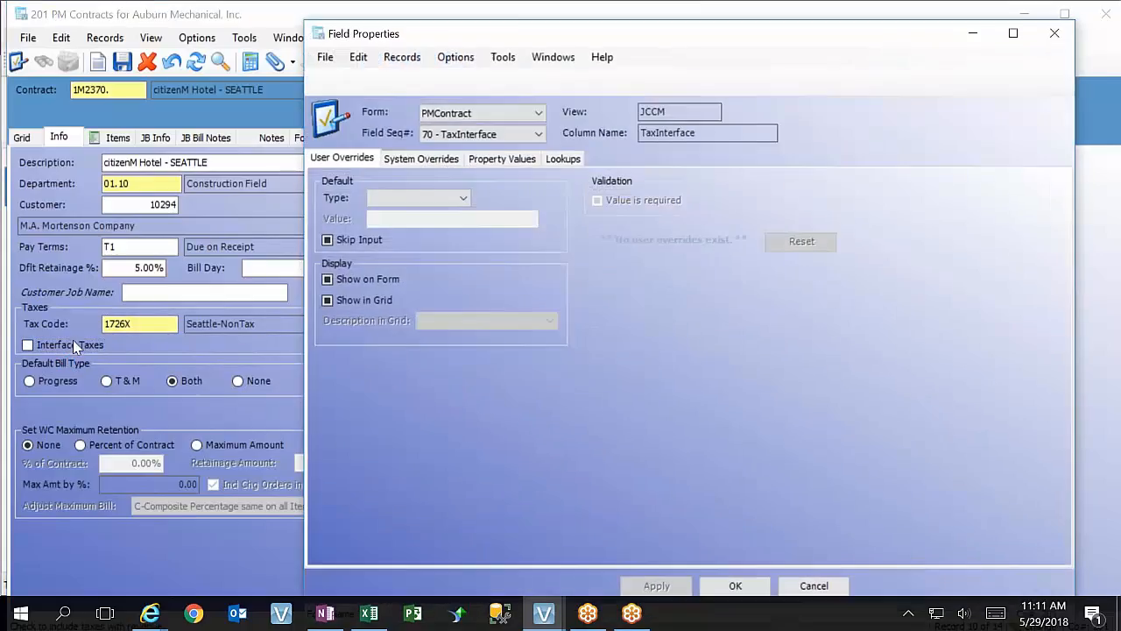
left_click(425, 161)
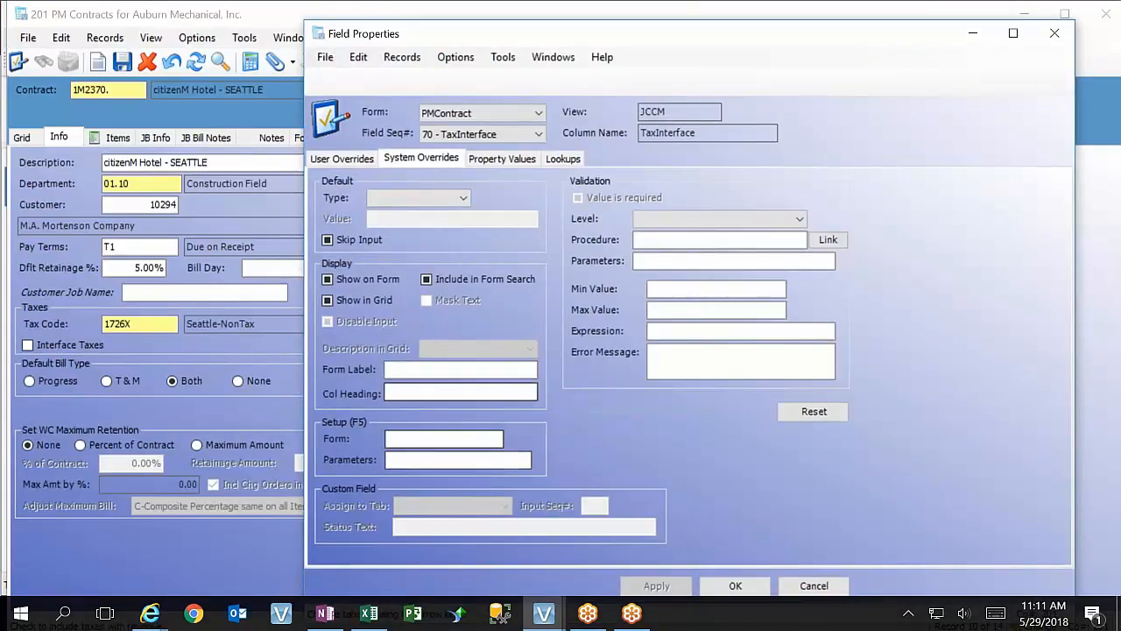
left_click(328, 240)
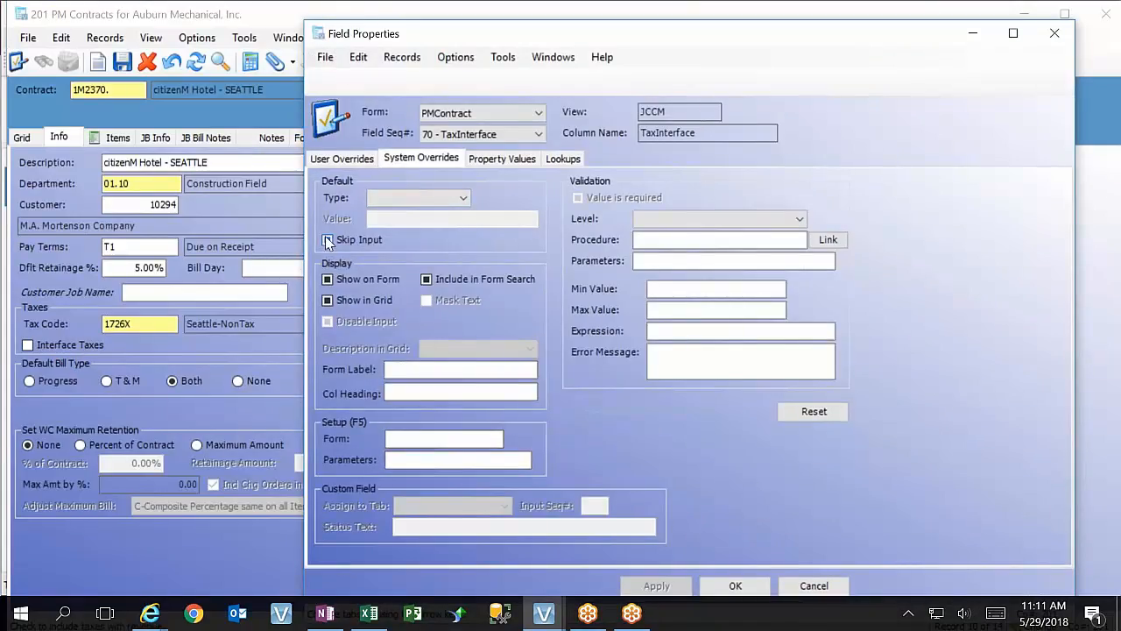
left_click(327, 240)
left_click(328, 240)
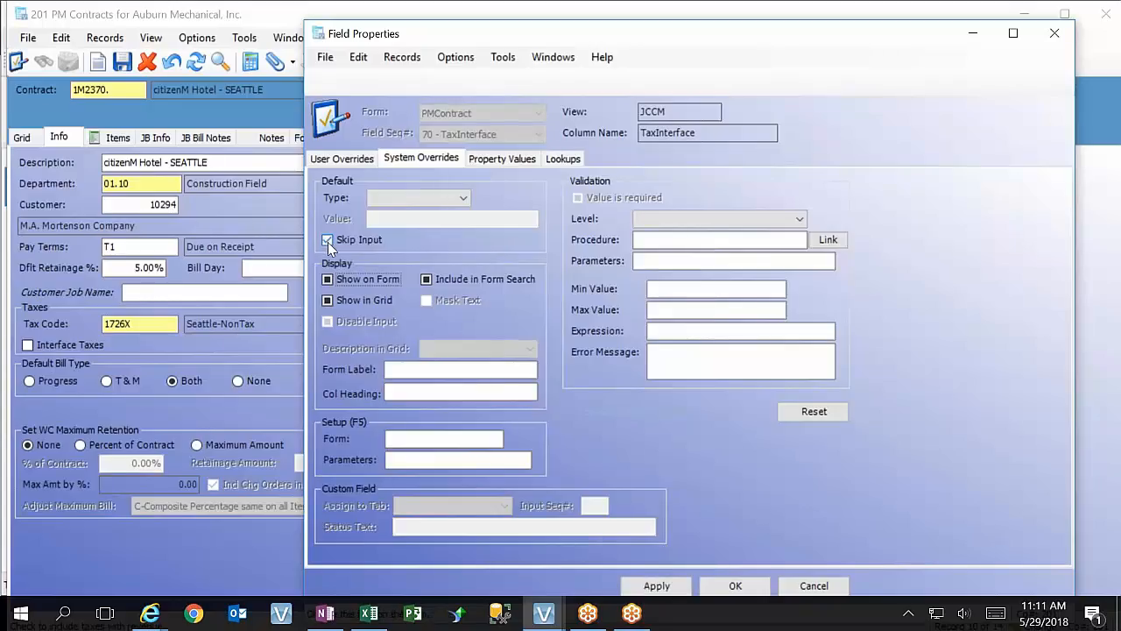
Disable Show on Form, Show in Grid and Include in Form Search for Interface Taxes, keep Skip Input enabled, and save the overrides
left_click(327, 280)
left_click(353, 302)
left_click(457, 279)
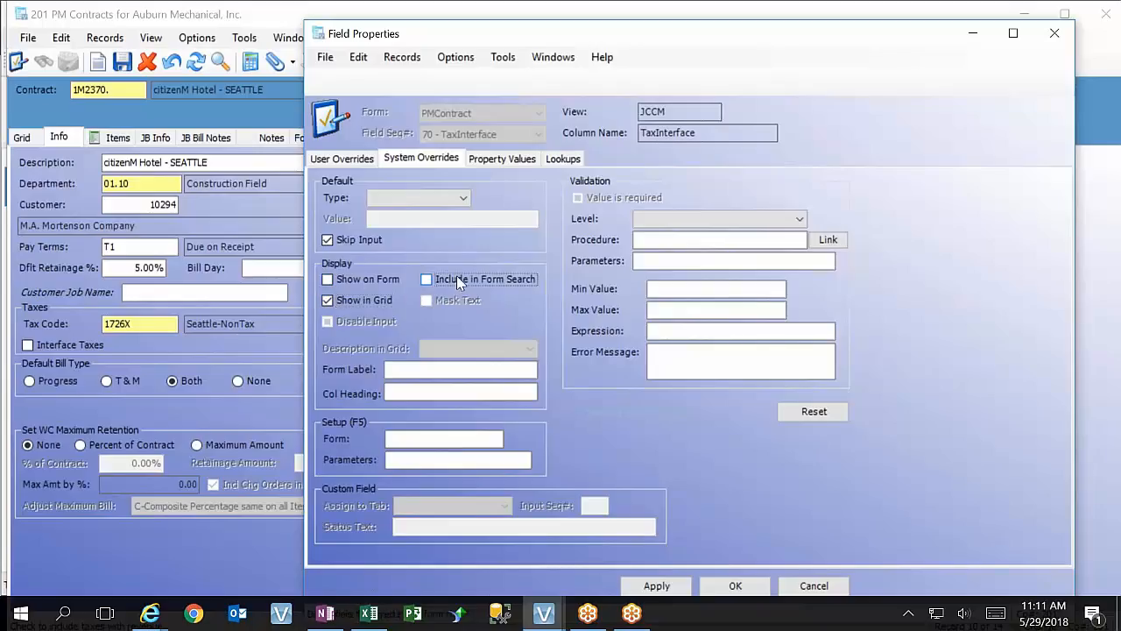
left_click(361, 299)
left_click(402, 368)
left_click(340, 238)
left_click(340, 238)
left_click(340, 239)
left_click(652, 585)
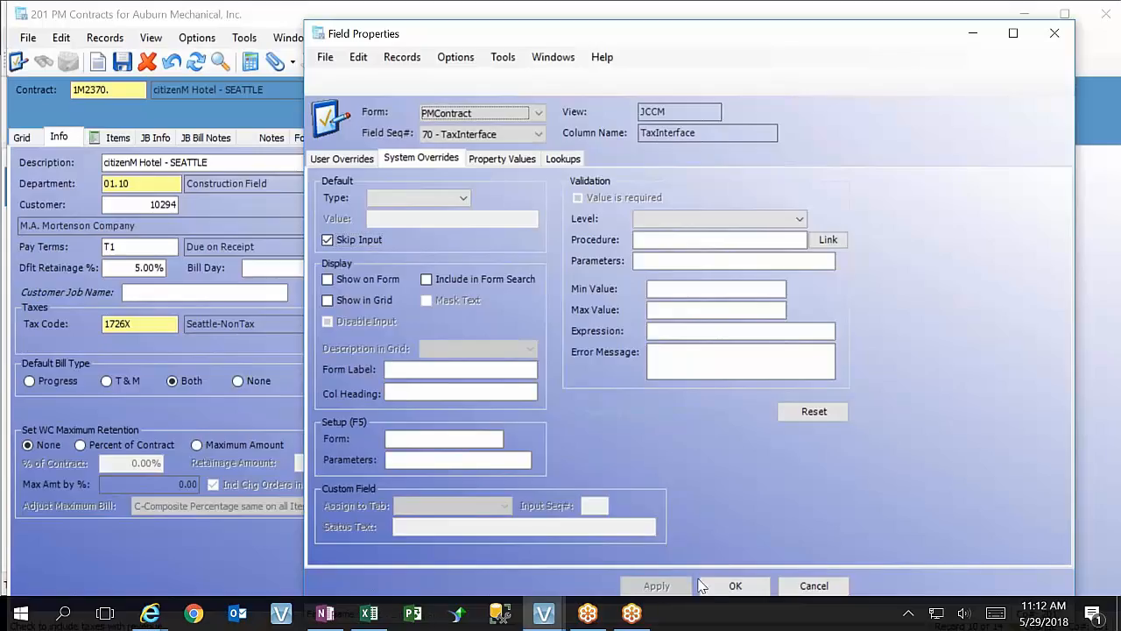
left_click(721, 585)
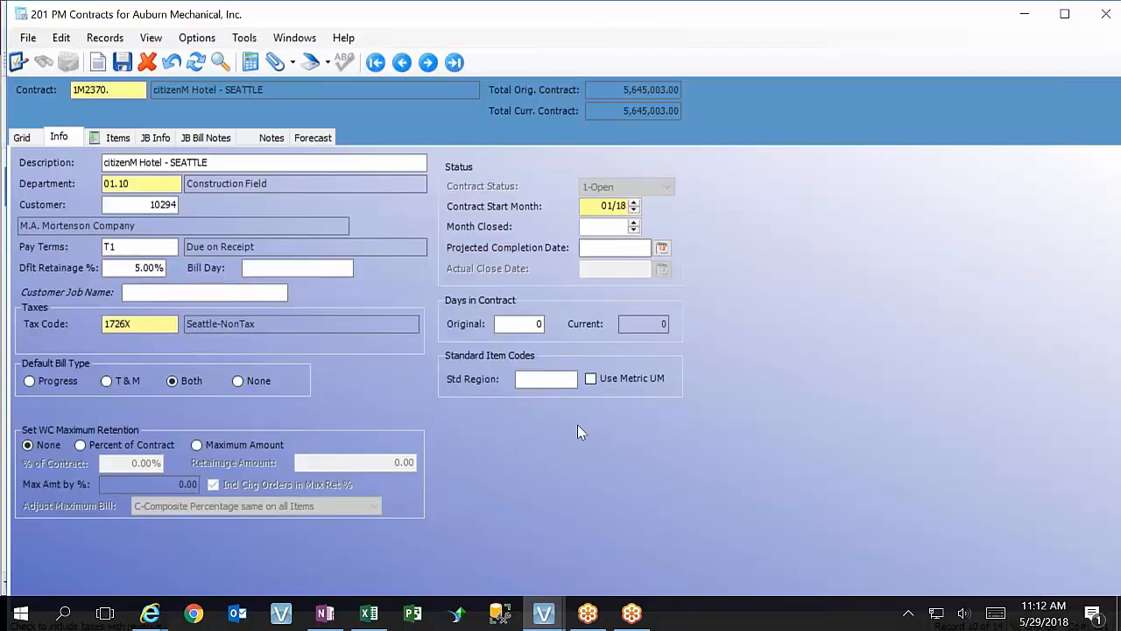
Display the form's hidden fields to check Interface Taxes, and hide them again
left_click(161, 39)
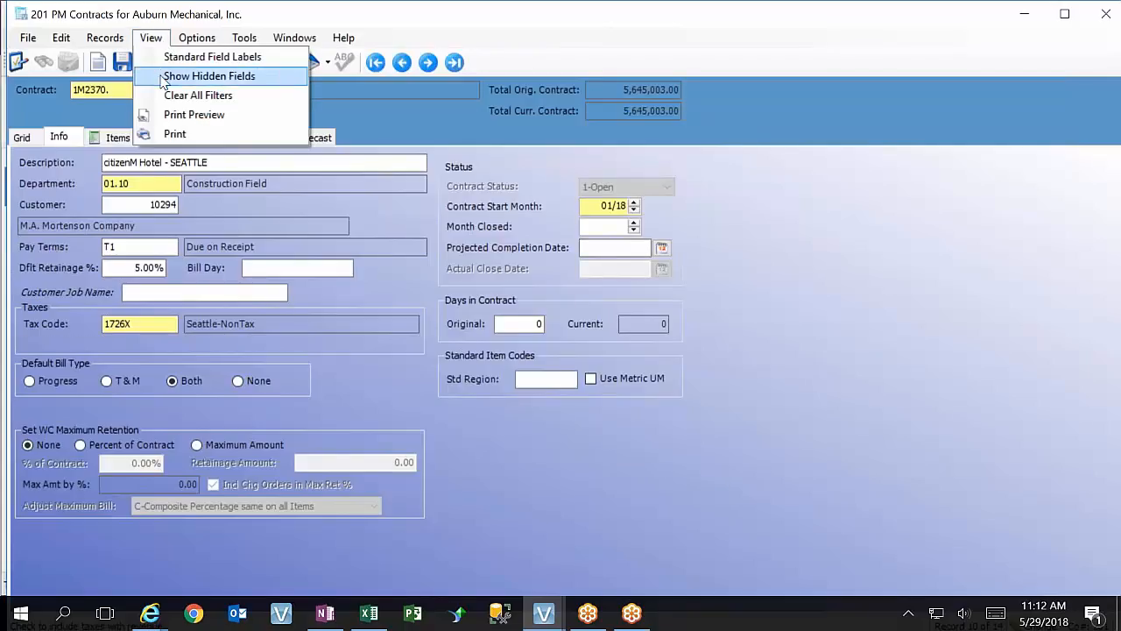
left_click(166, 77)
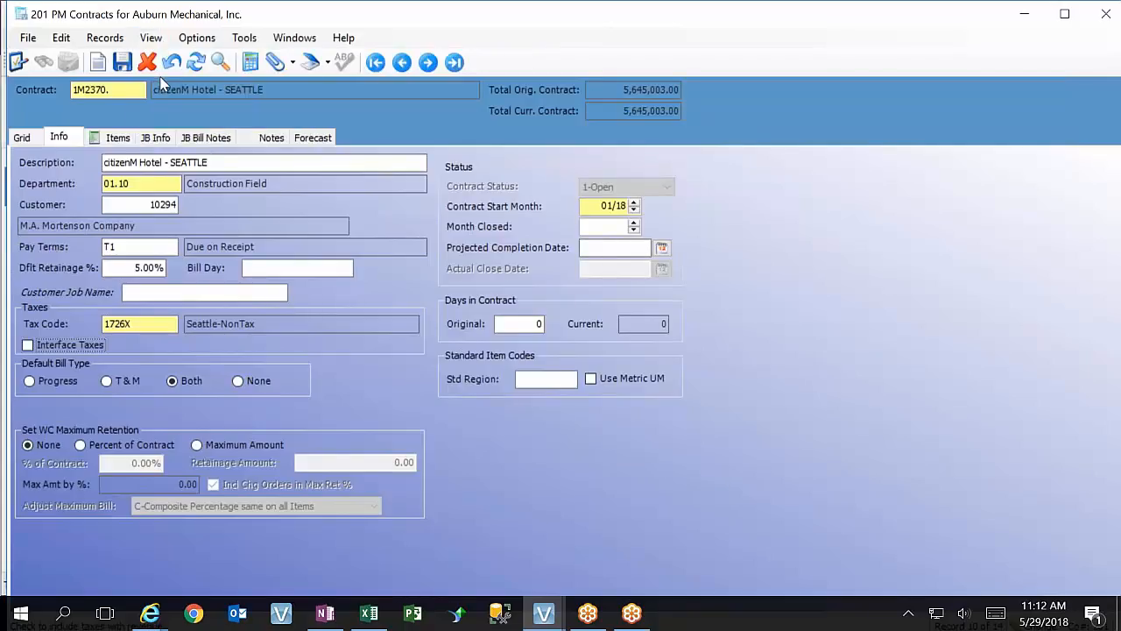
left_click(151, 38)
left_click(167, 76)
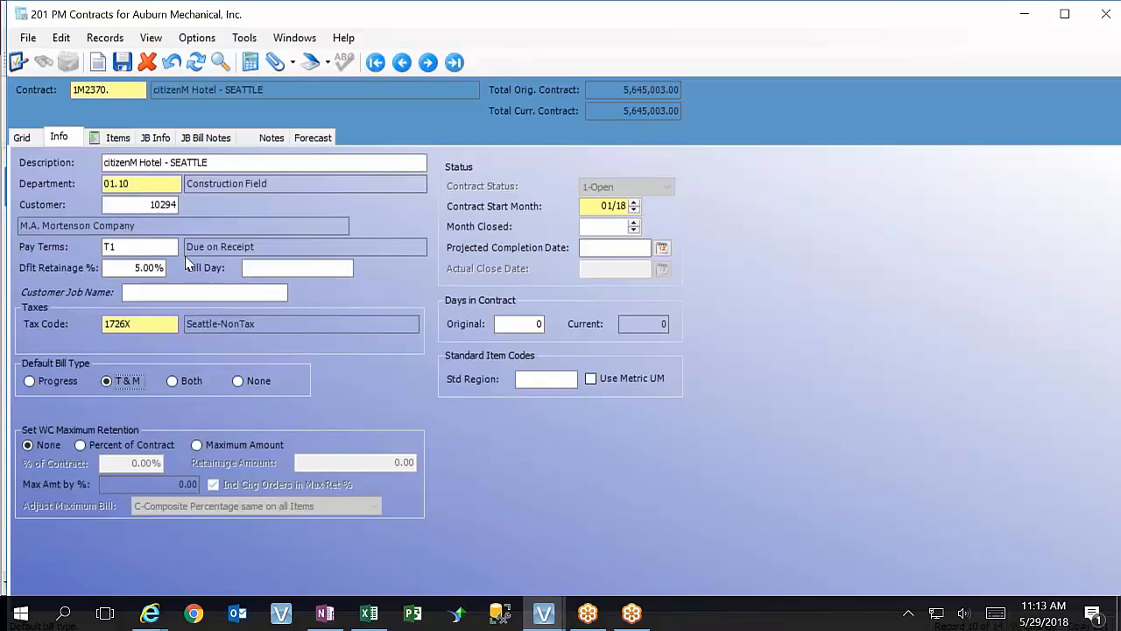
Try Progress as the default bill type, and set it to Both
left_click(33, 382)
left_click(173, 386)
Pick May 4, 2019 in the calendar for the contract's Projected Completion Date
left_click(626, 250)
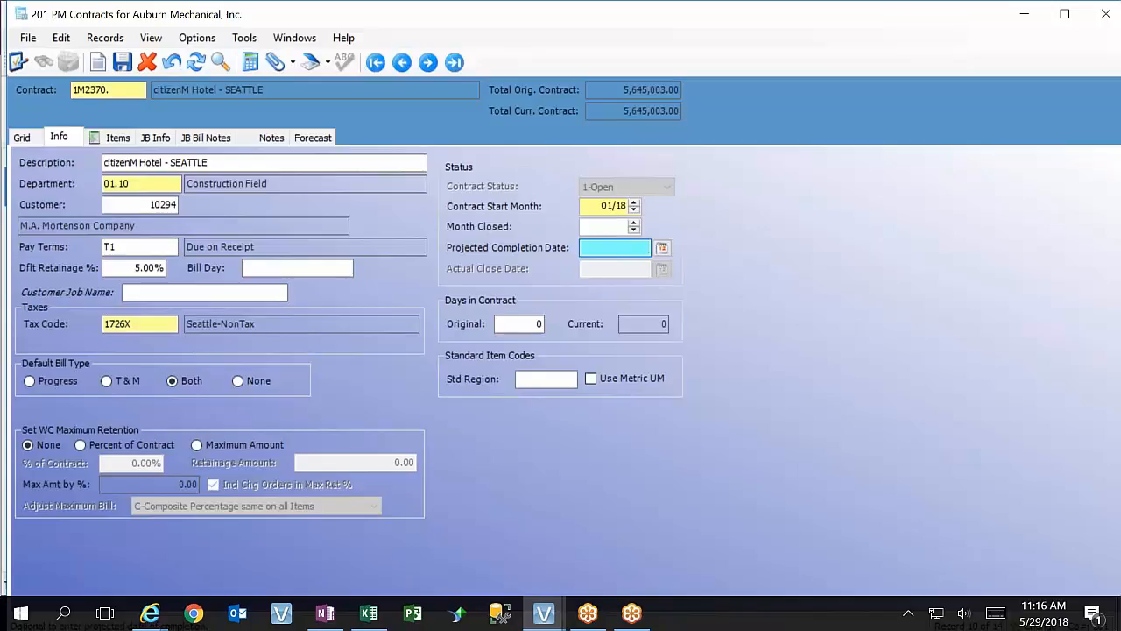
left_click(662, 248)
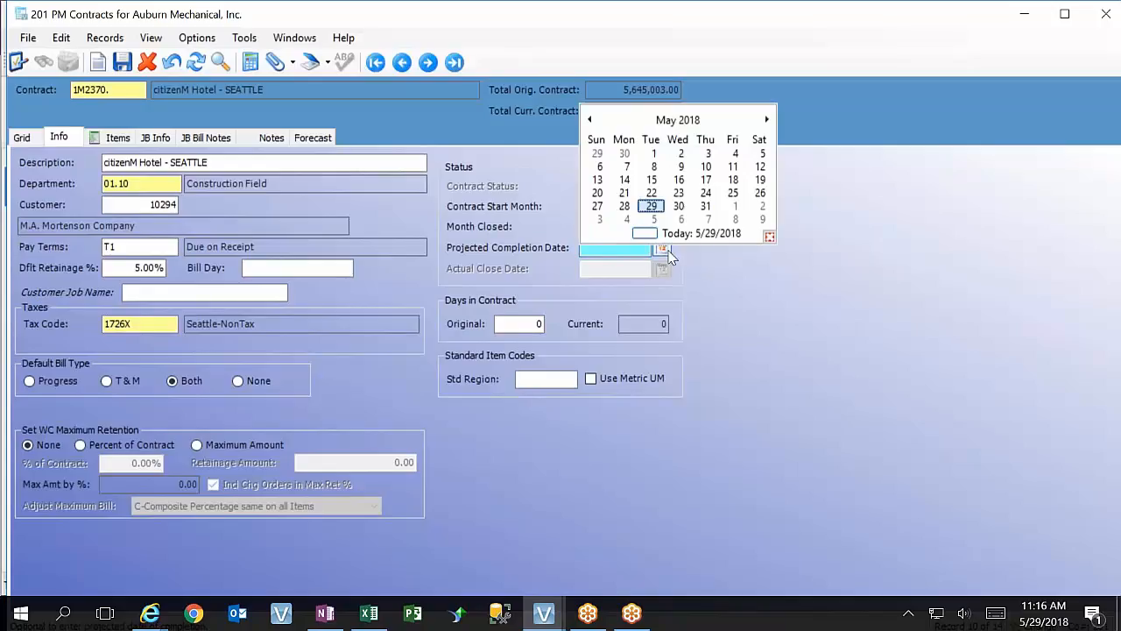
left_click(768, 119)
left_click(768, 119)
left_click(767, 119)
left_click(768, 119)
left_click(768, 119)
left_click(768, 119)
left_click(768, 119)
left_click(767, 119)
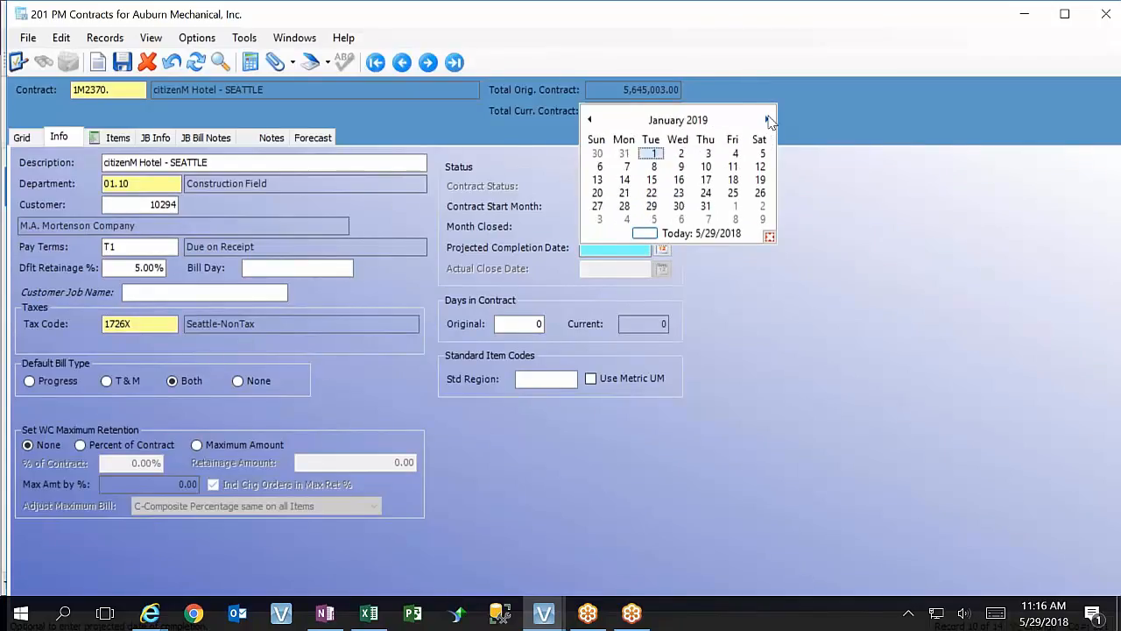
left_click(767, 119)
left_click(767, 119)
left_click(768, 120)
left_click(767, 119)
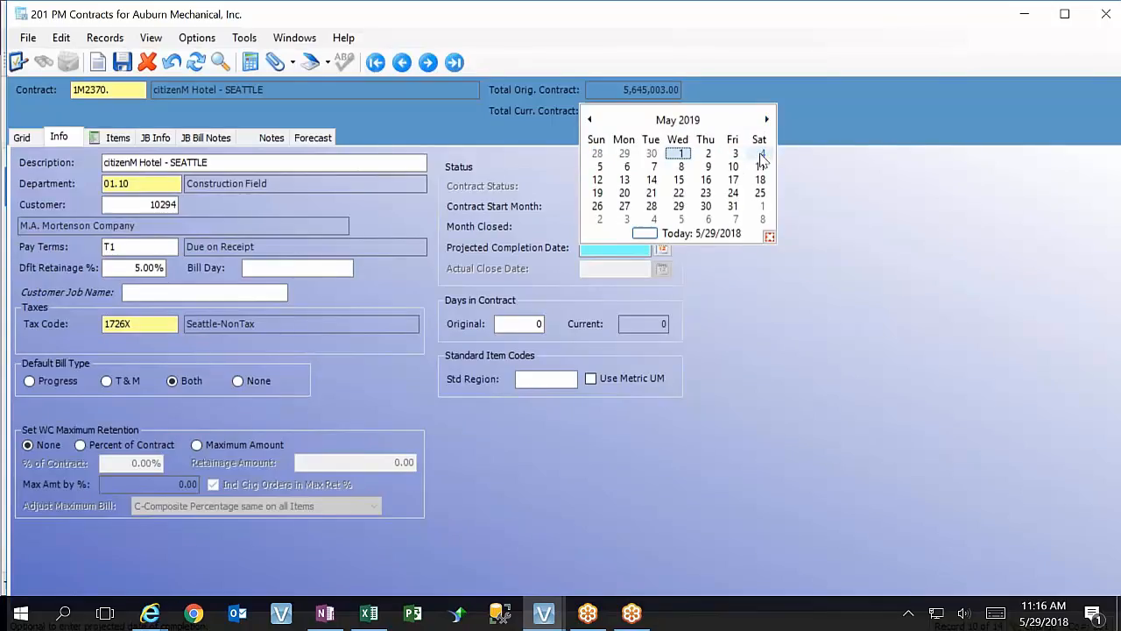
left_click(760, 154)
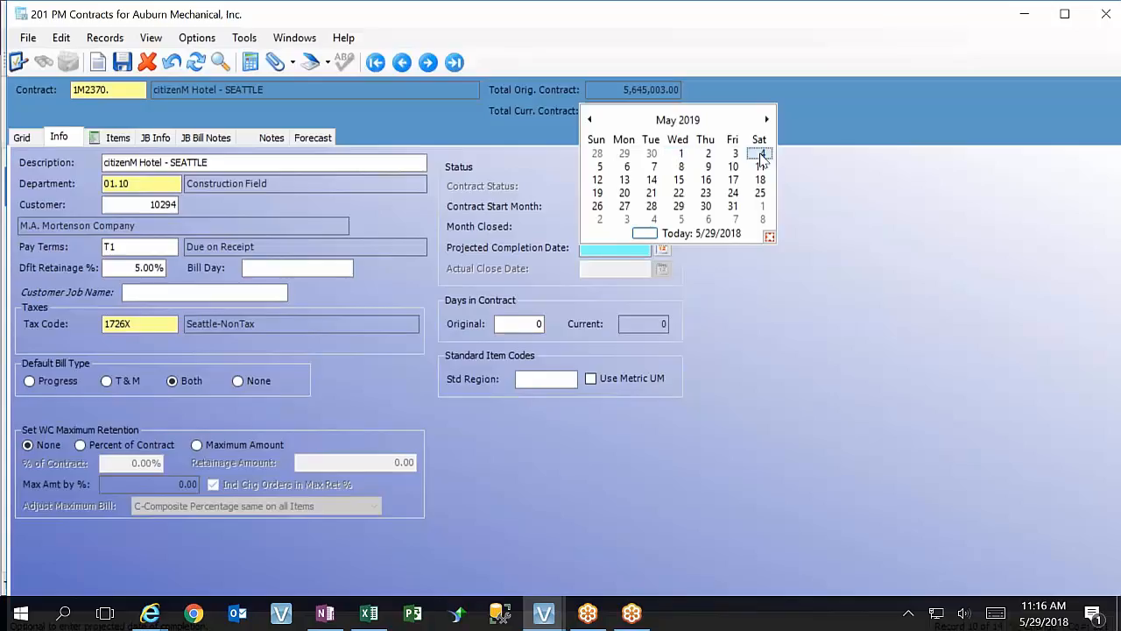
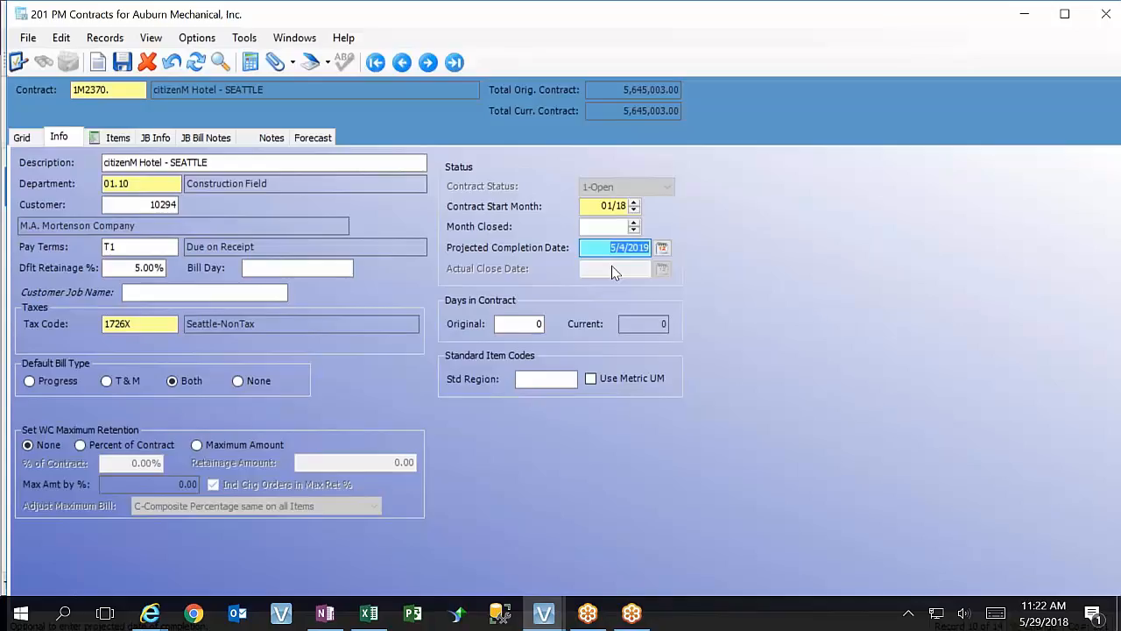
Look up the available processing groups for the contract's job billing info, and leave the lookup without choosing one
left_click(163, 138)
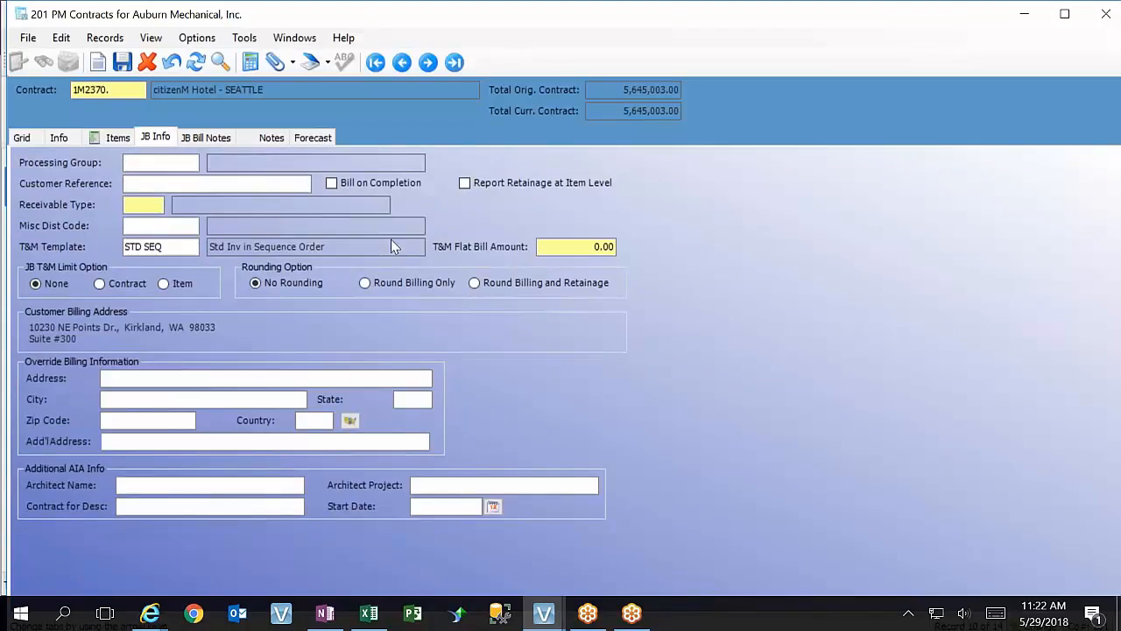
left_click(137, 164)
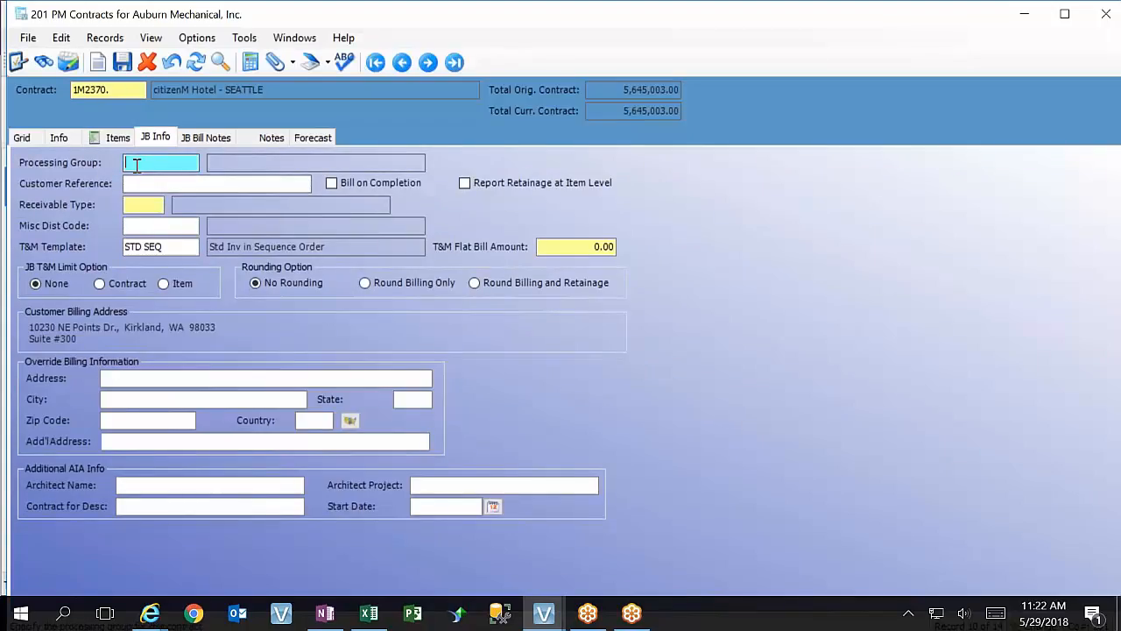
key("F4")
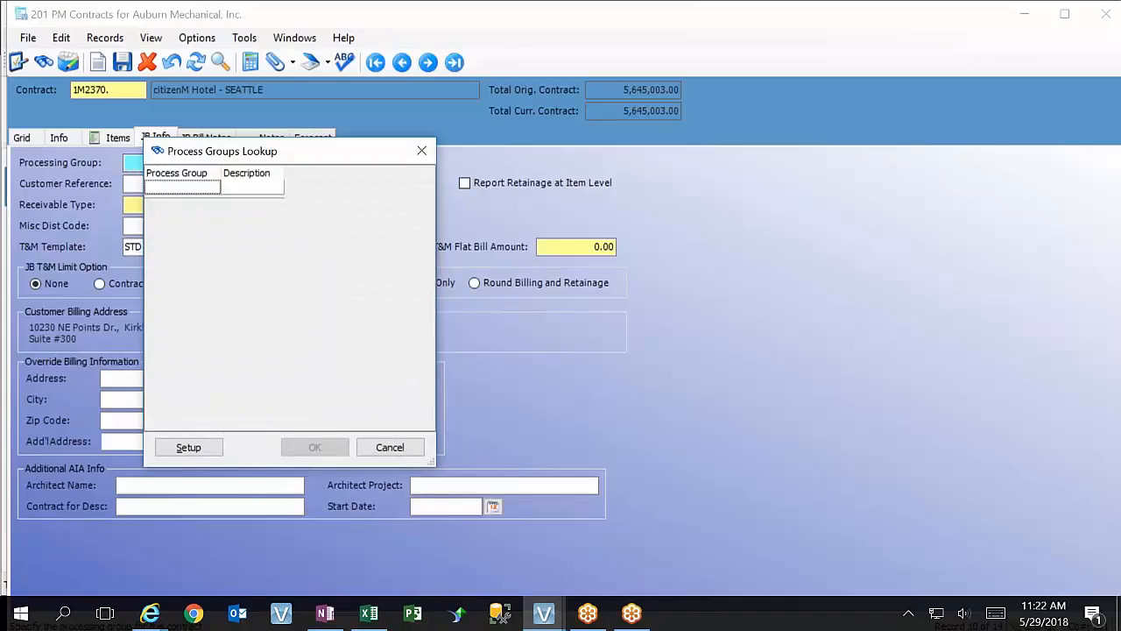
left_click(390, 446)
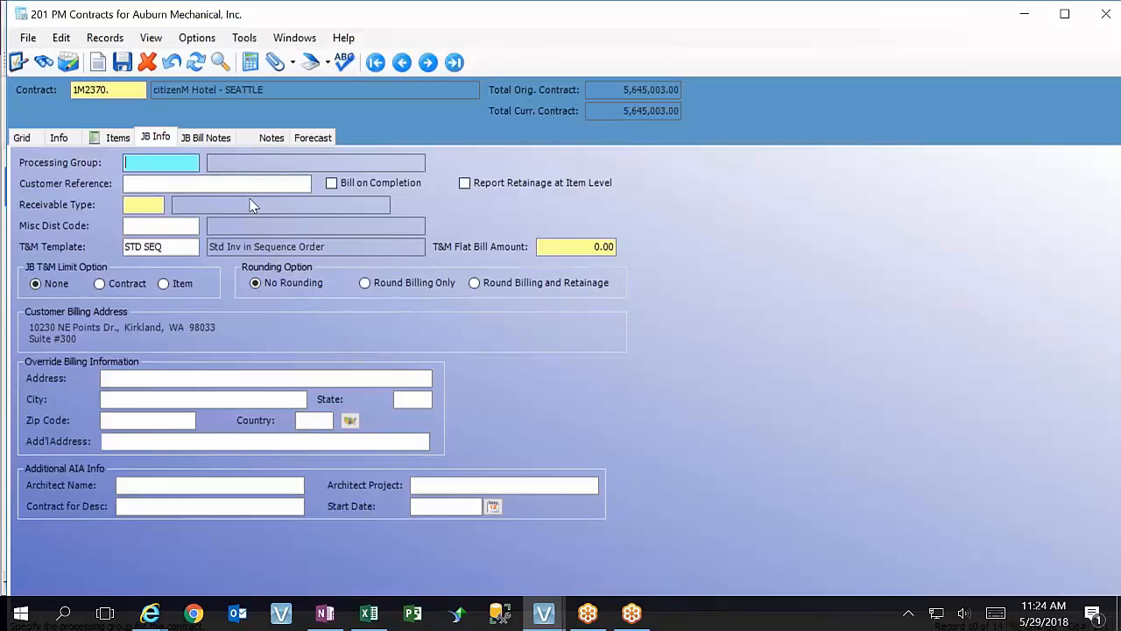
Create the JB processing group READY with the description Ready, and select it as the contract's Processing Group
key("F5")
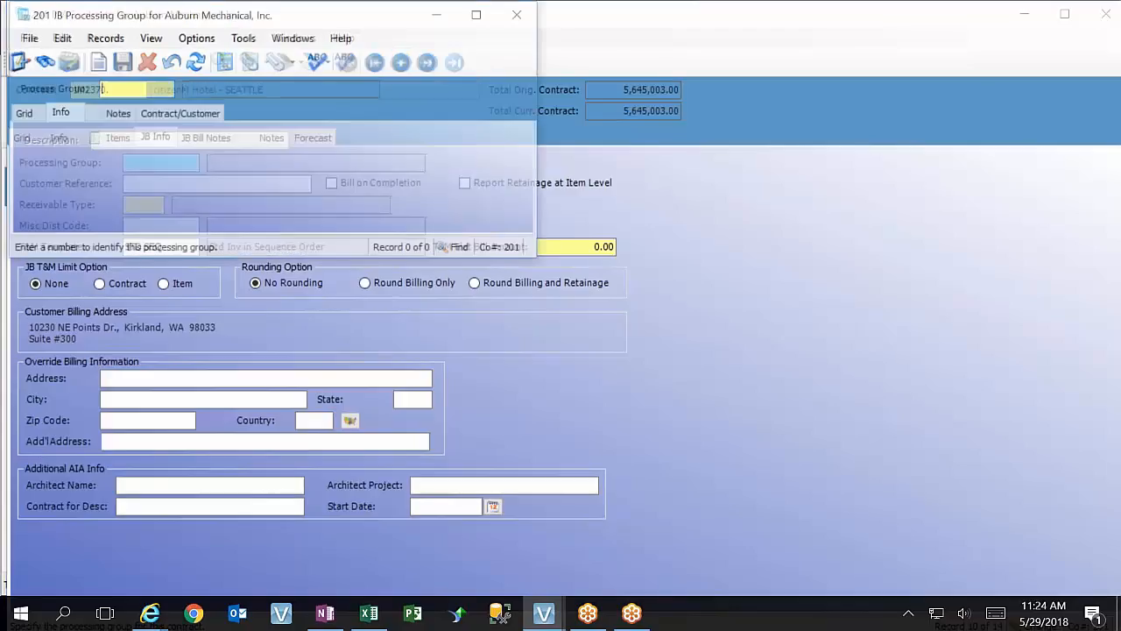
left_click(18, 114)
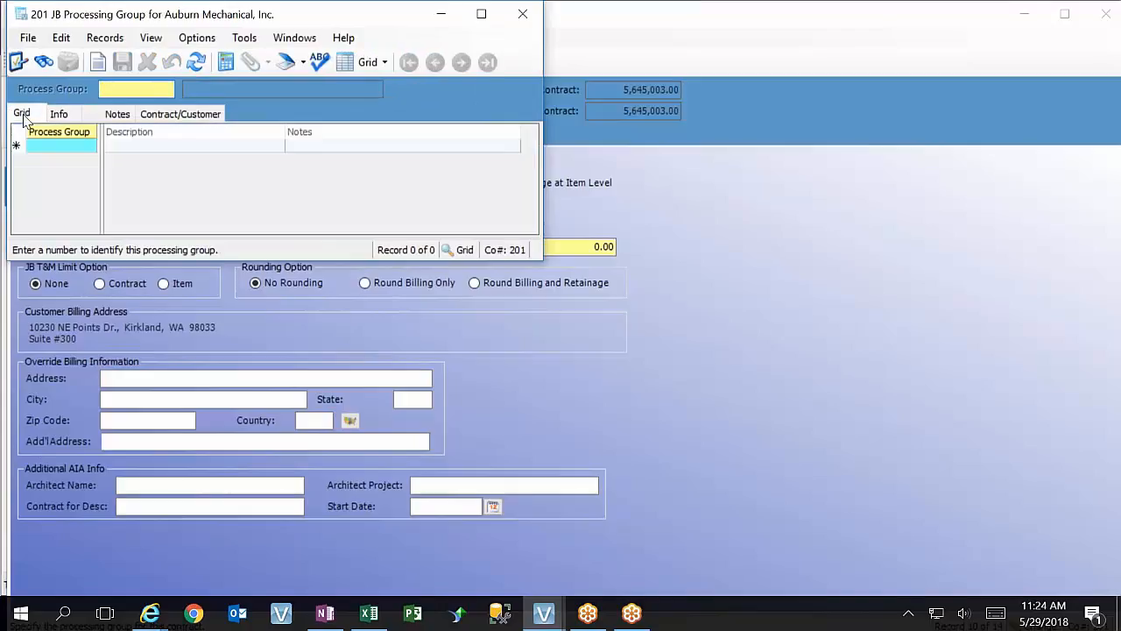
left_click(58, 149)
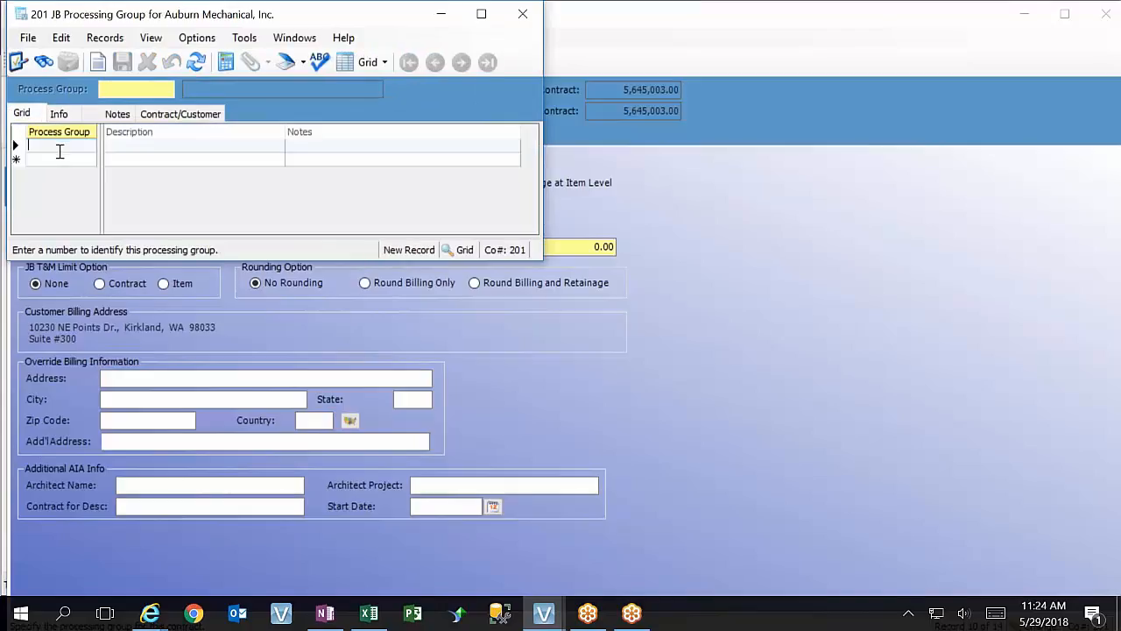
type("READY")
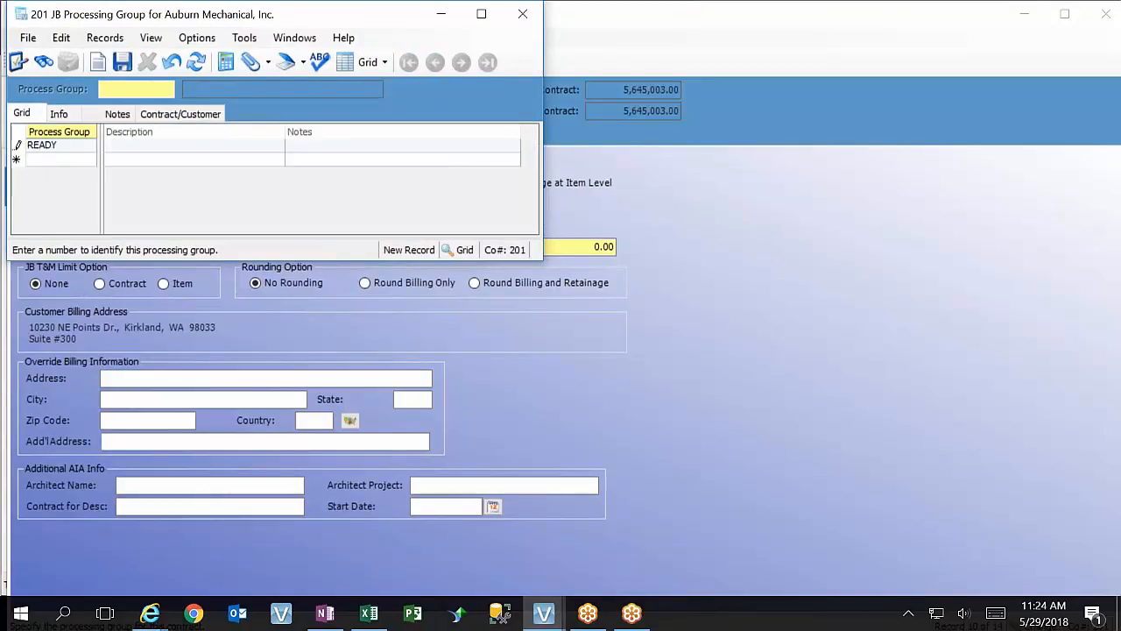
key("Tab")
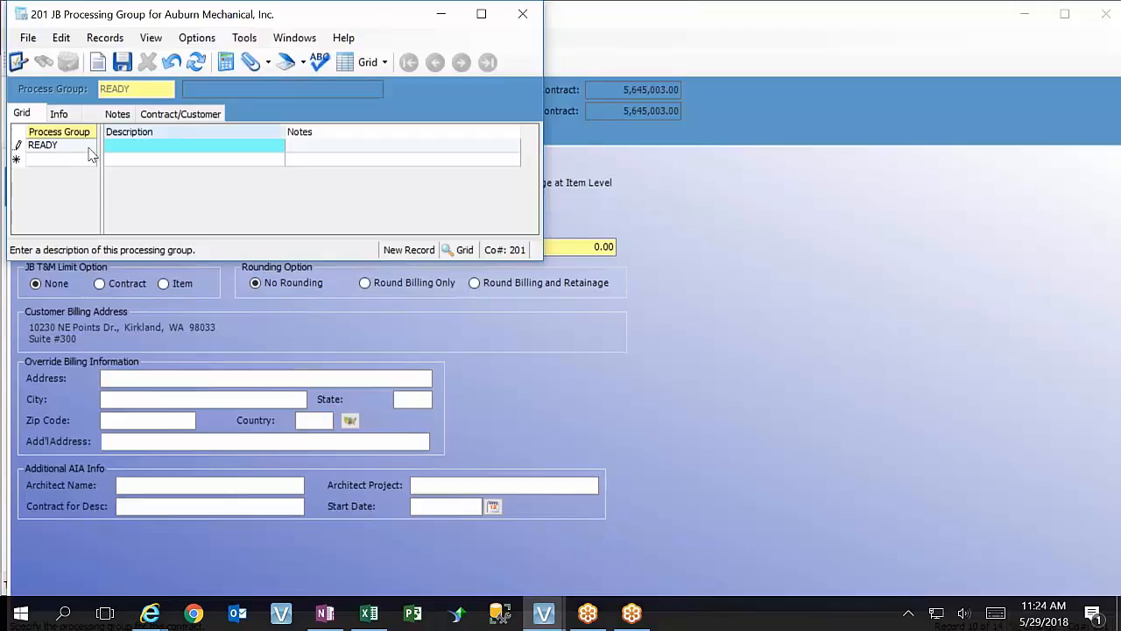
type("Ready")
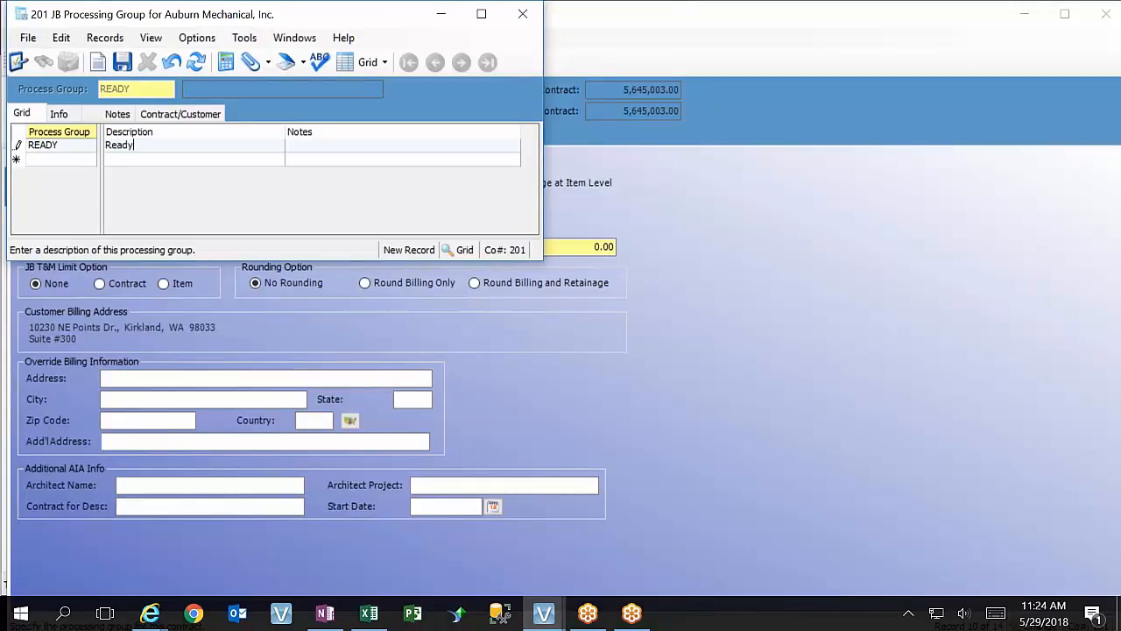
left_click(121, 160)
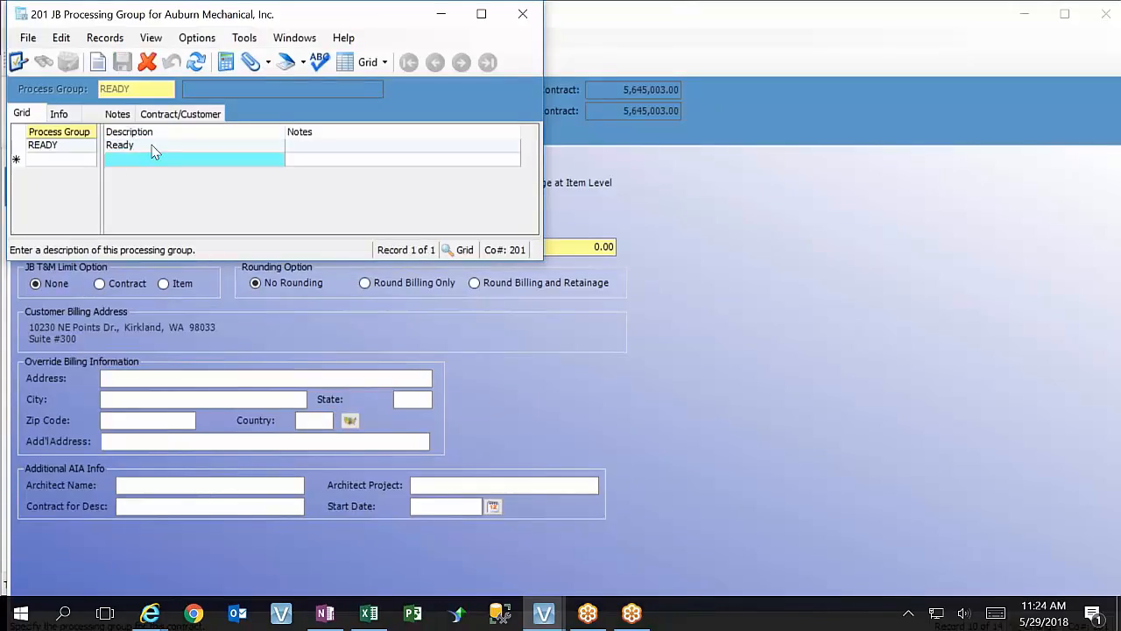
left_click(523, 14)
double_click(163, 163)
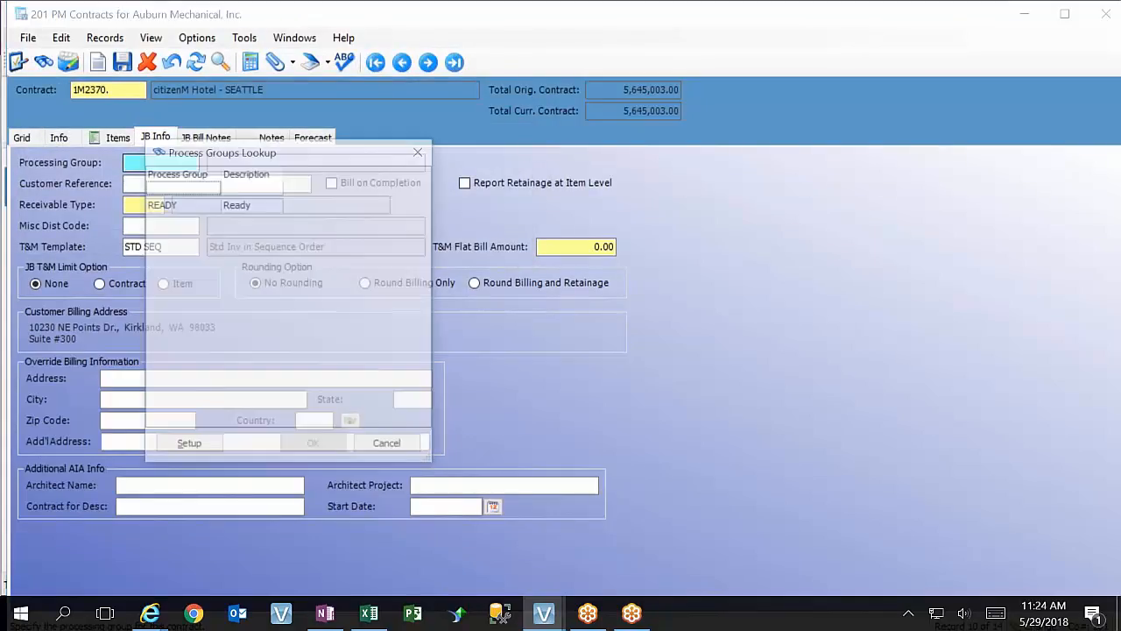
double_click(198, 205)
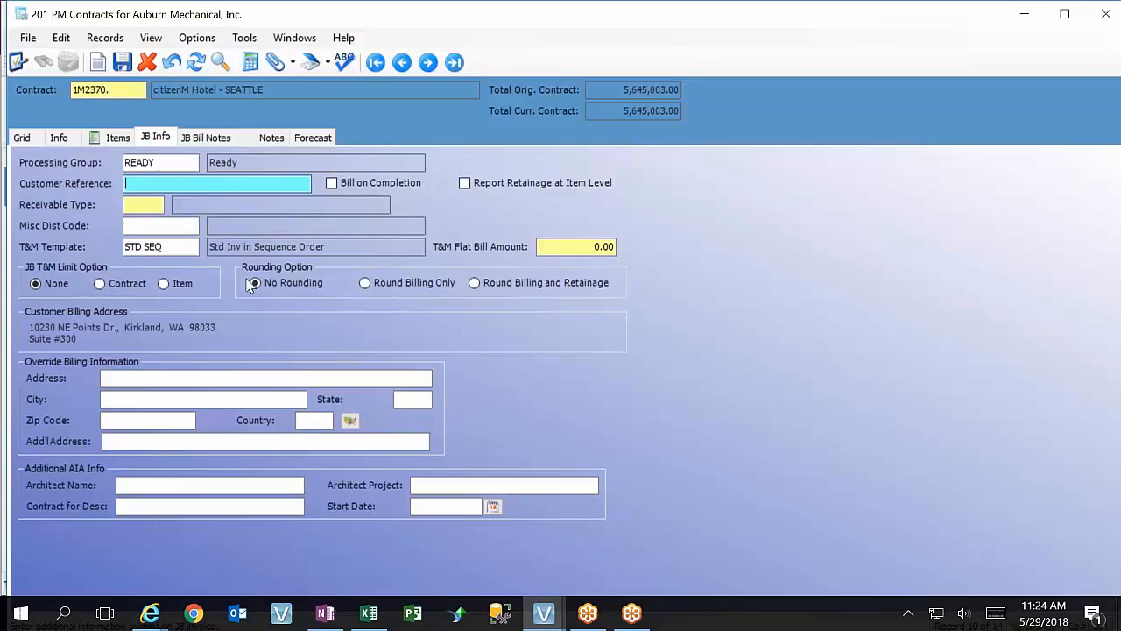
Extend the READY processing group's description to "Ready for Interface" and close its setup form
left_click(152, 163)
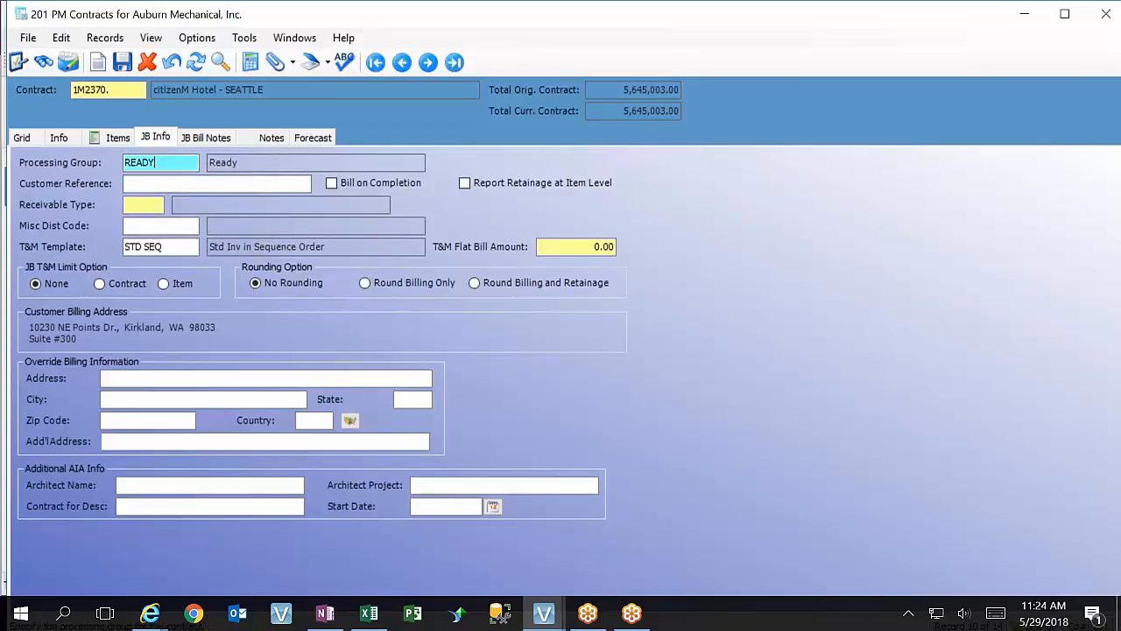
key("F5")
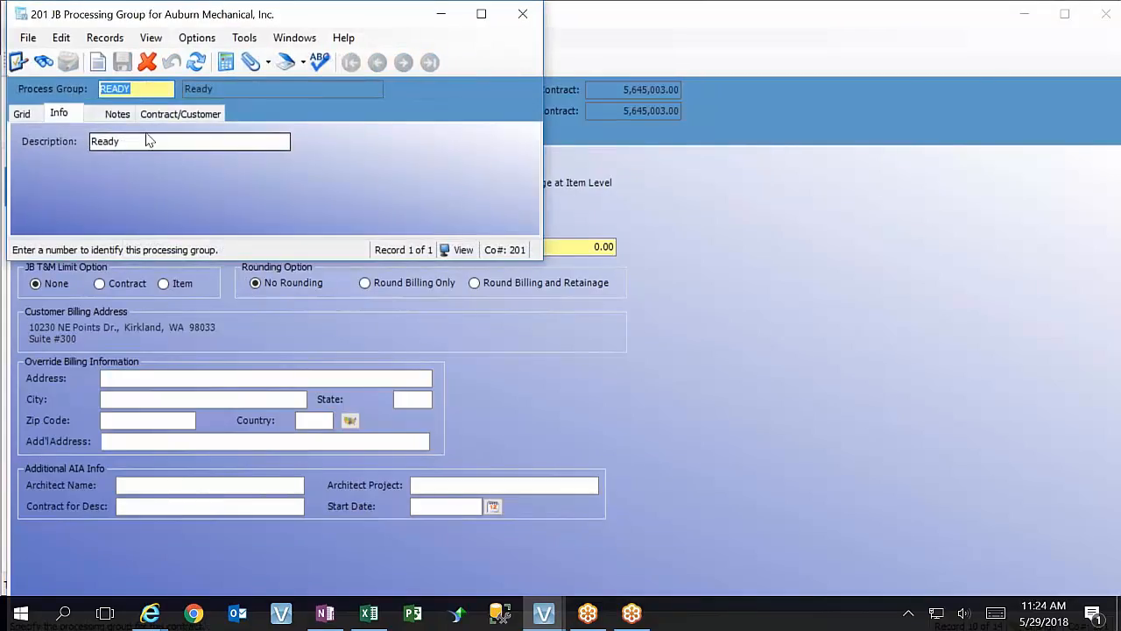
left_click(22, 114)
left_click(158, 147)
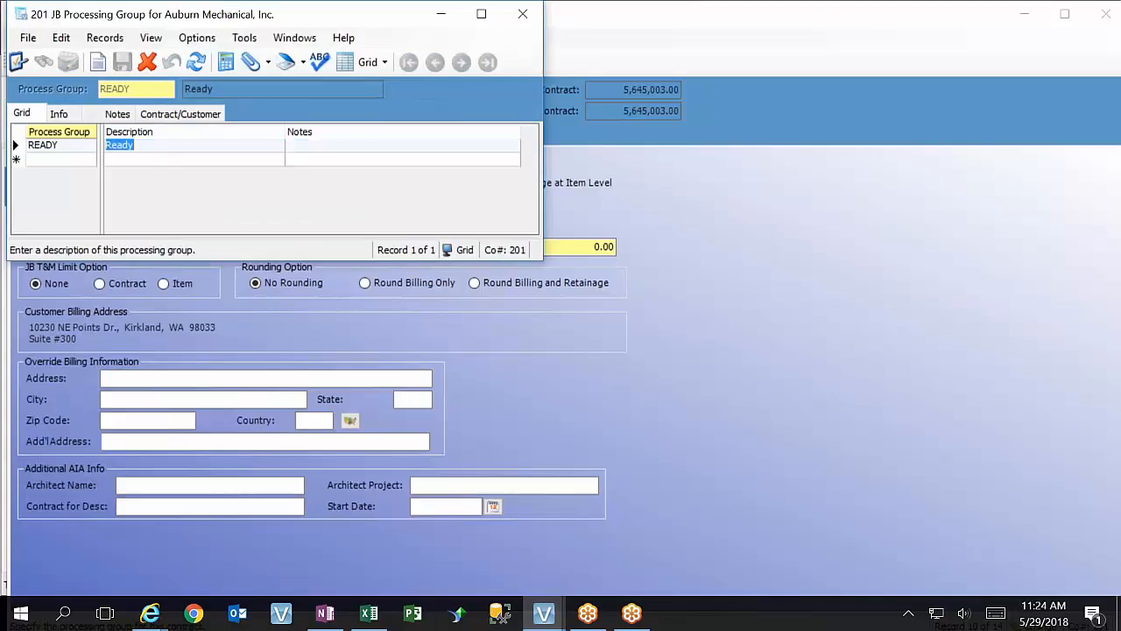
left_click(157, 146)
type("for I")
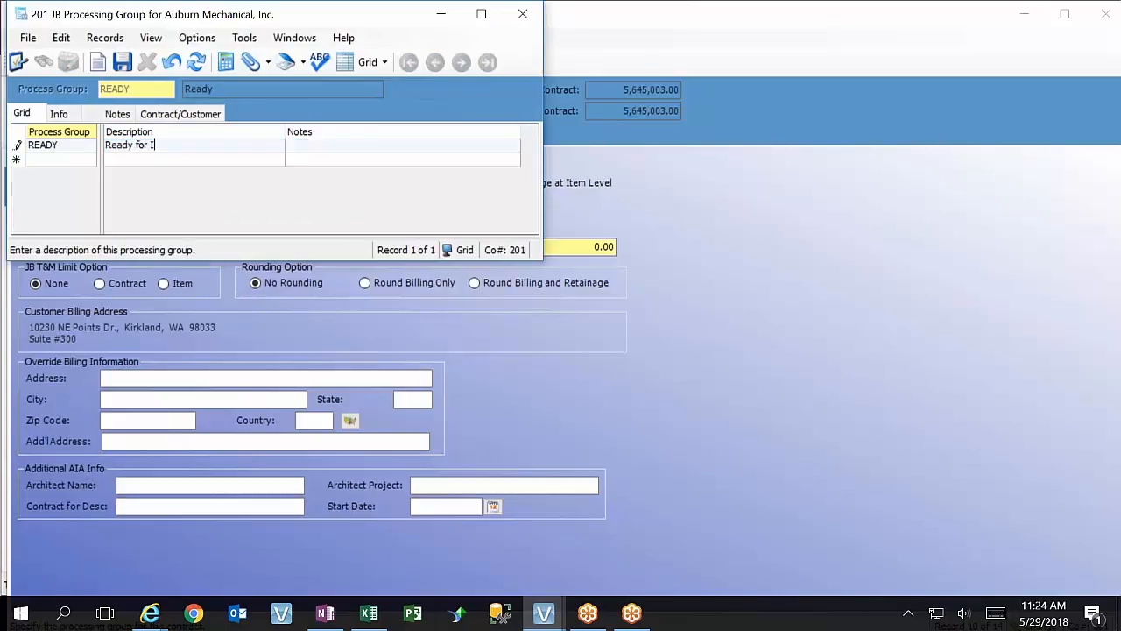
type("nterface")
left_click(136, 161)
left_click(521, 16)
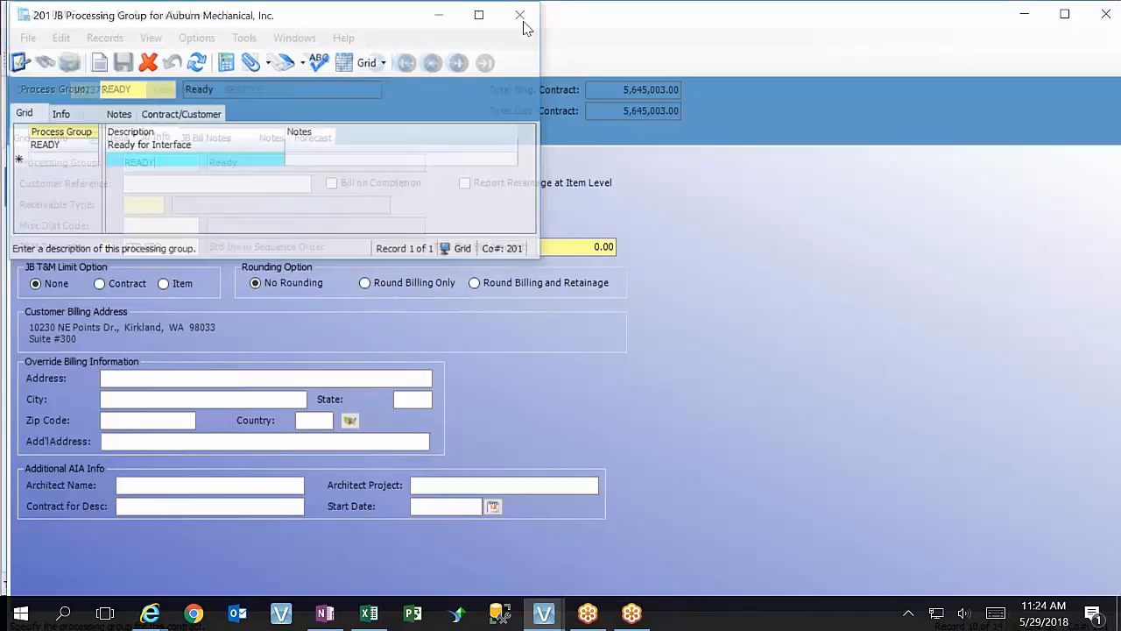
Clear the contract's Processing Group
key("BackSpace")
key("BackSpace")
key("BackSpace")
key("BackSpace")
key("BackSpace")
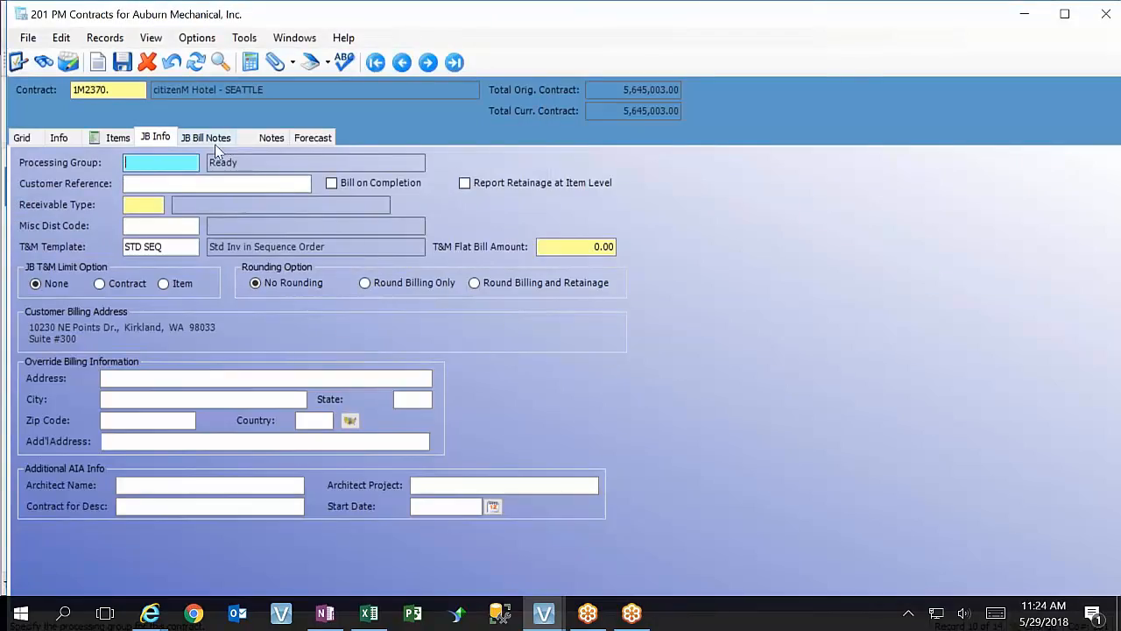
left_click(178, 184)
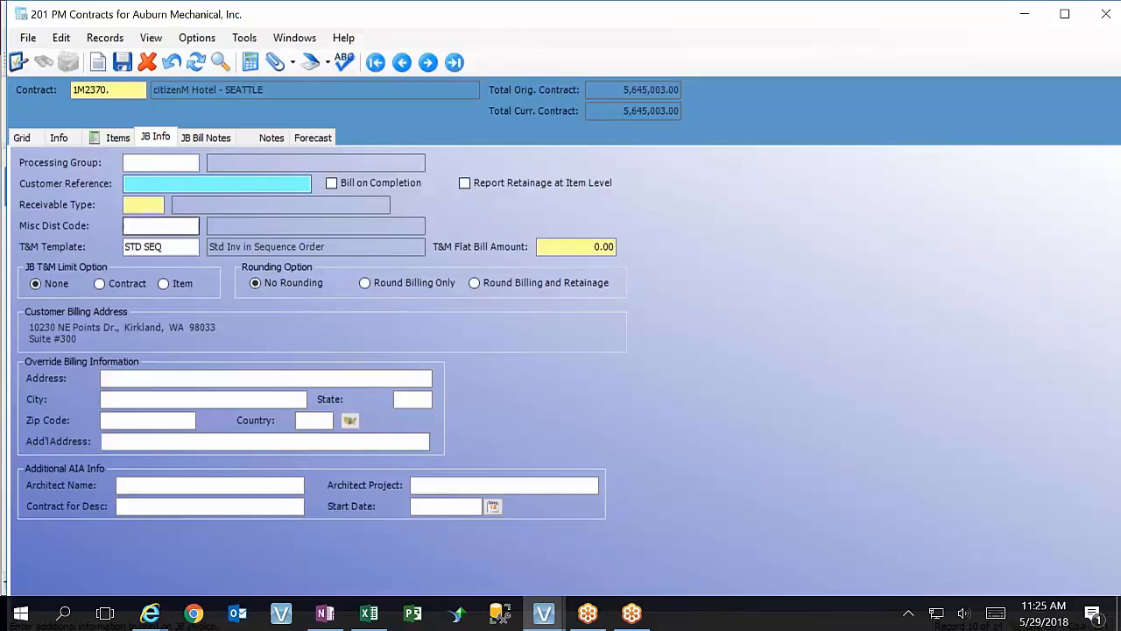
Try leaving the Receivable Type blank, and set it to 1, Construction Accts Receivable, from the lookup
key("Tab")
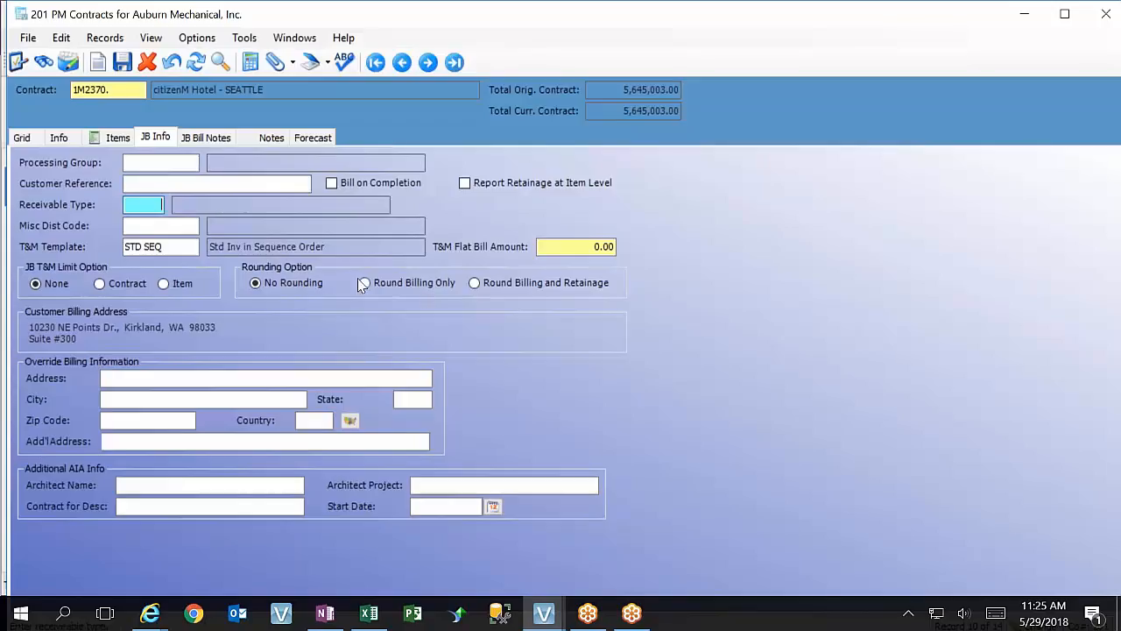
key("Tab")
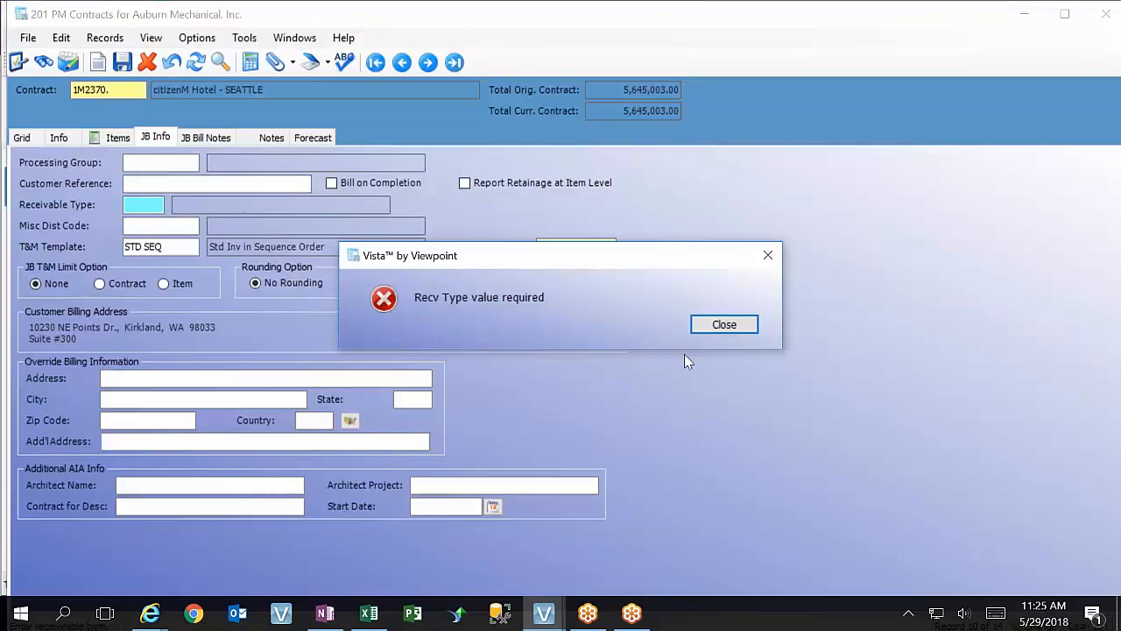
left_click(722, 324)
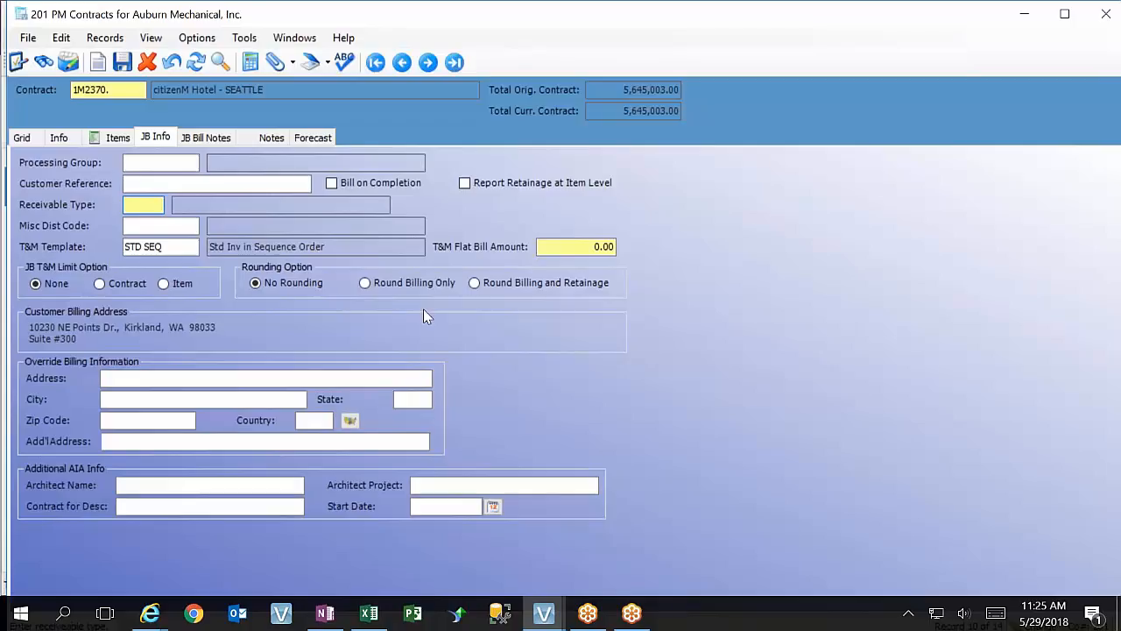
key("F4")
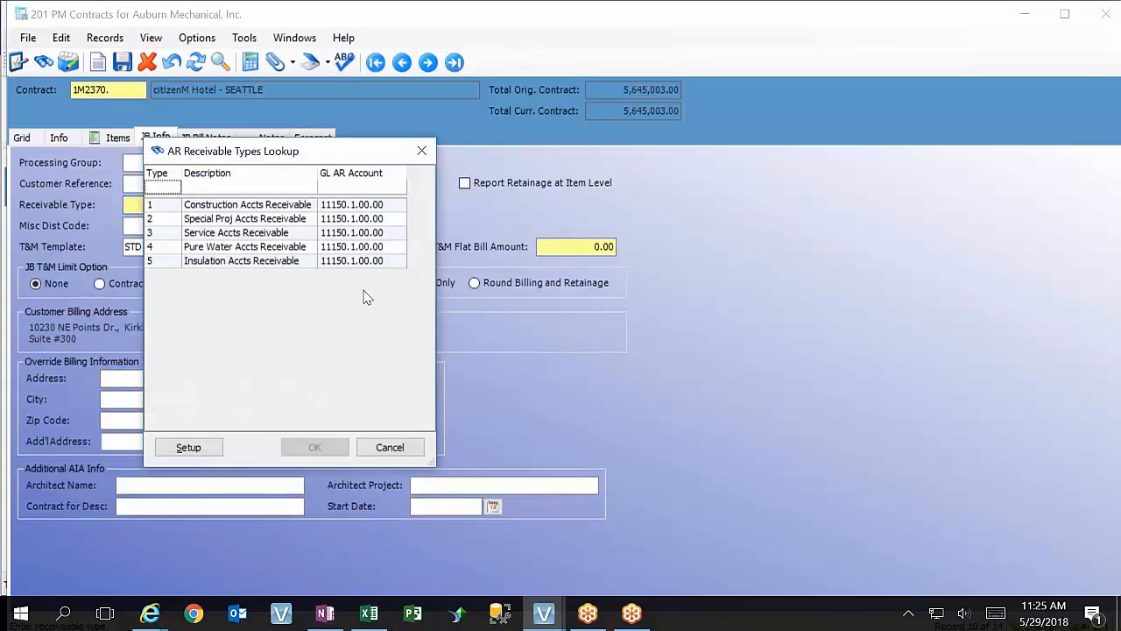
double_click(217, 206)
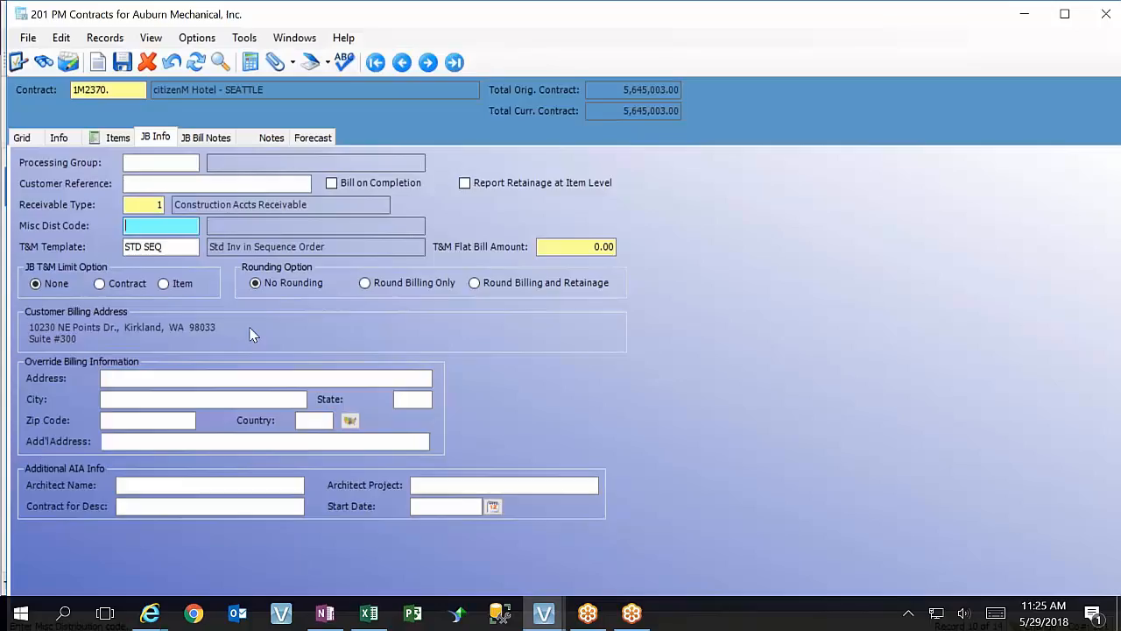
Review the AR receivable types and their GL AR accounts again, keeping Construction Accts Receivable for the contract
left_click(154, 205)
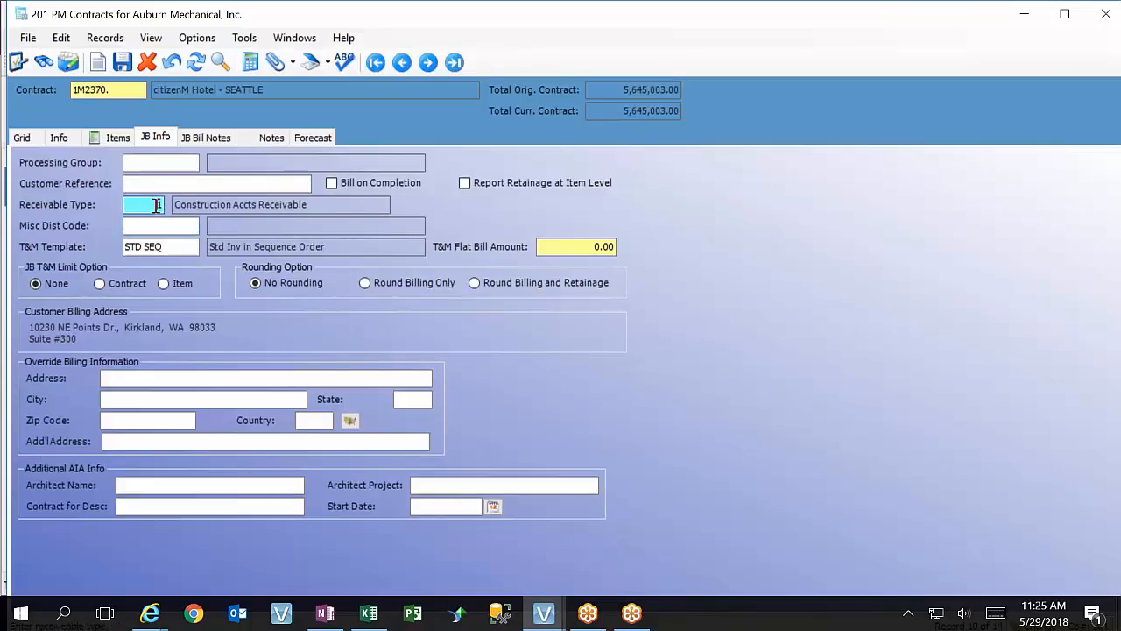
key("F4")
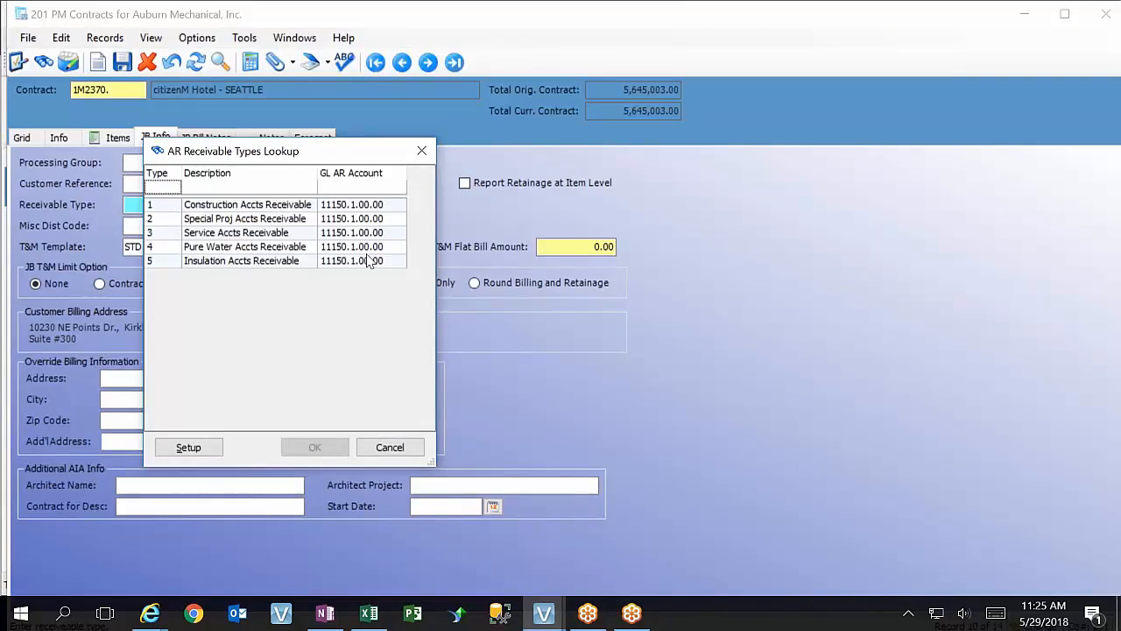
left_click(194, 207)
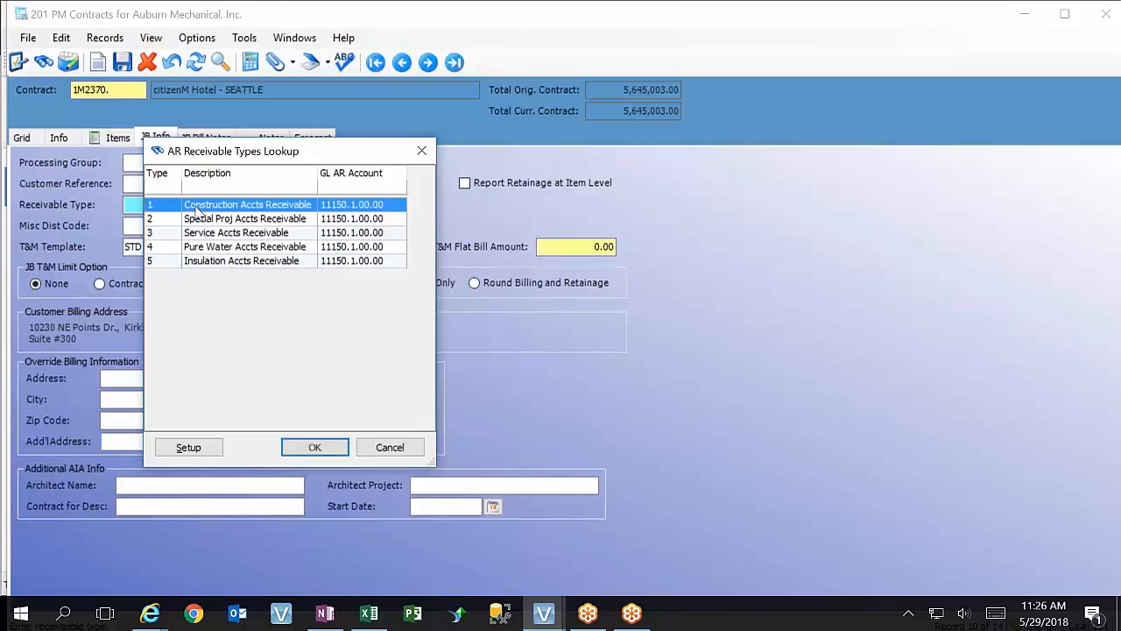
left_click(314, 447)
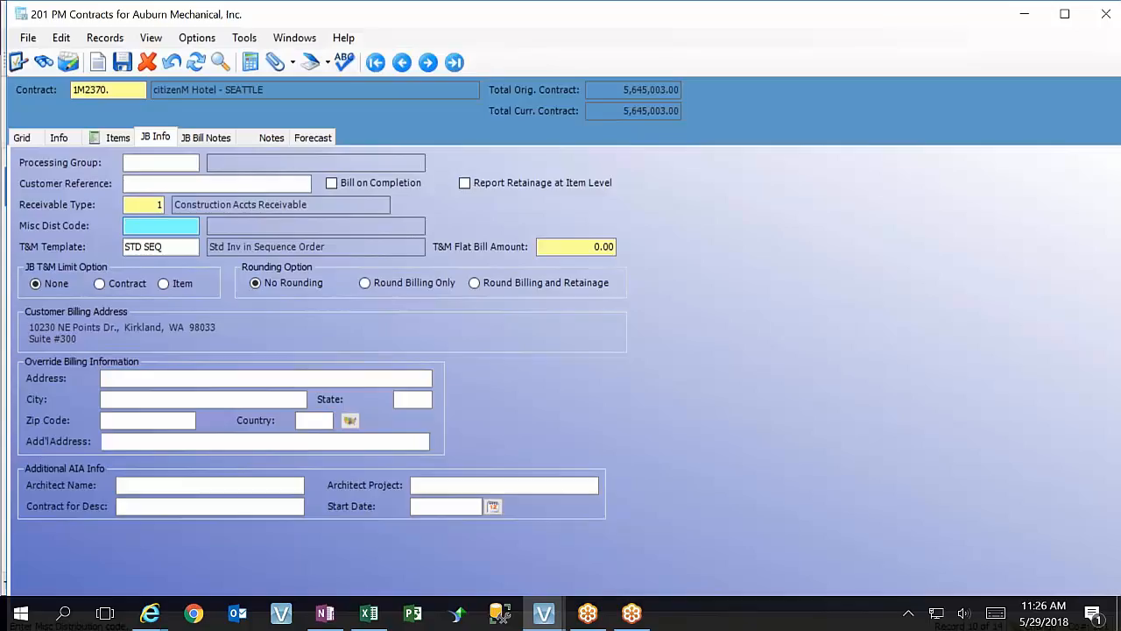
Review the AR miscellaneous distribution codes lookup and its setup form, and close both without choosing or adding a code
key("F4")
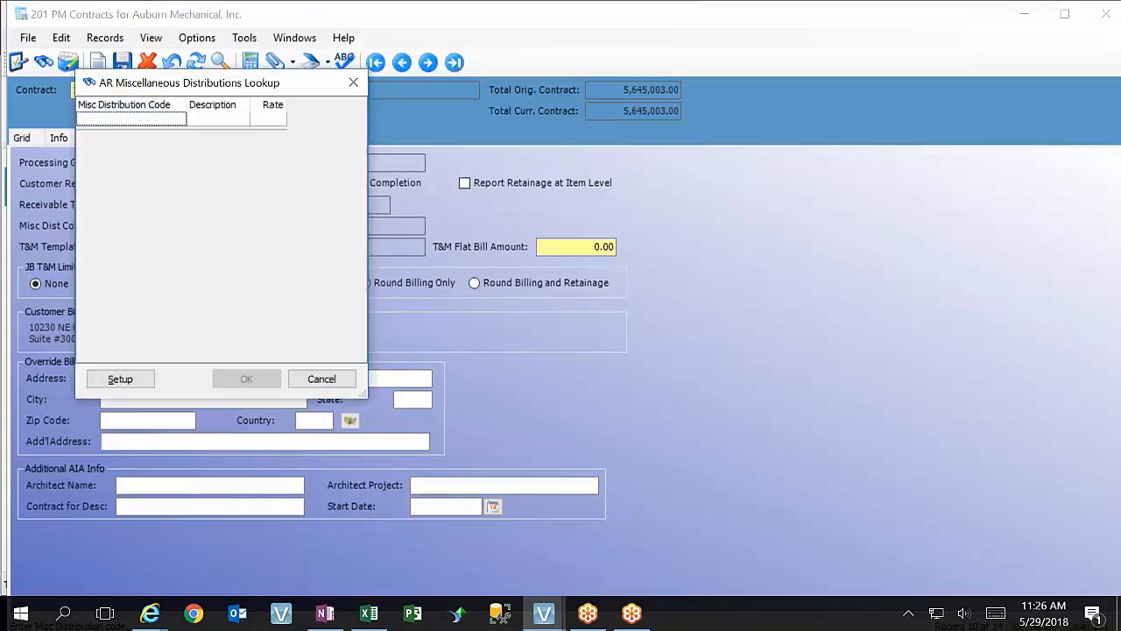
left_click(343, 387)
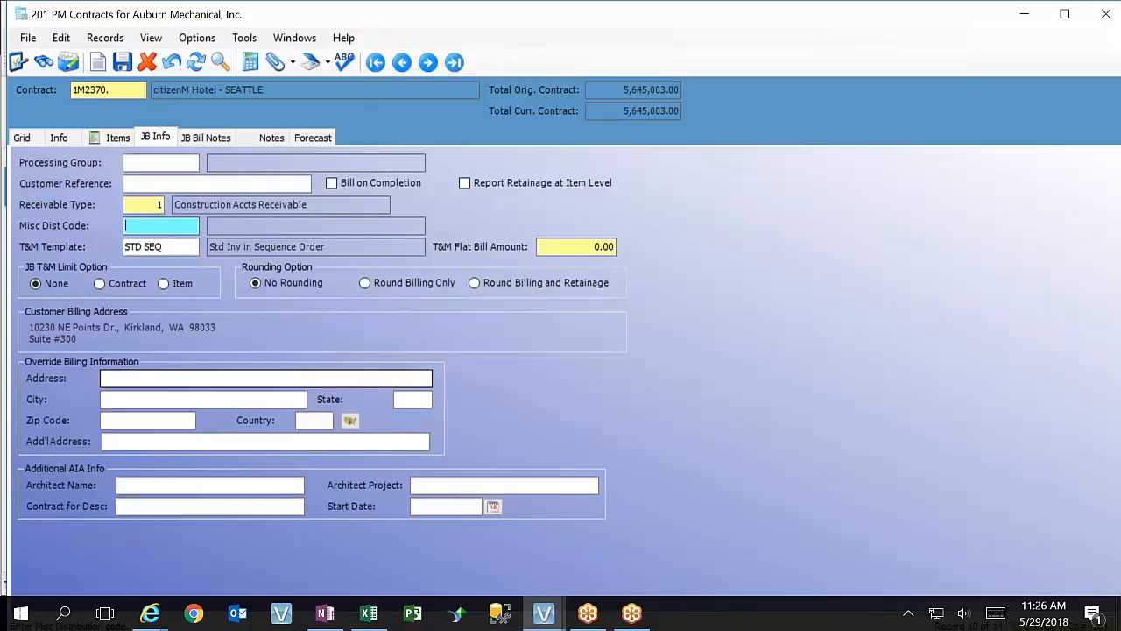
key("F4")
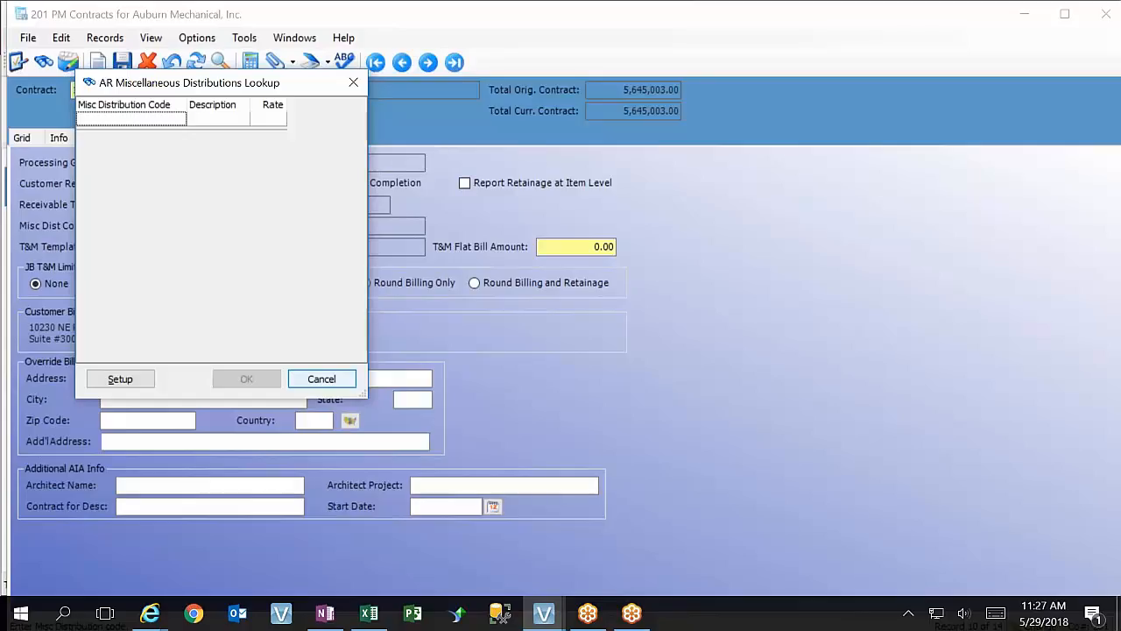
left_click(118, 383)
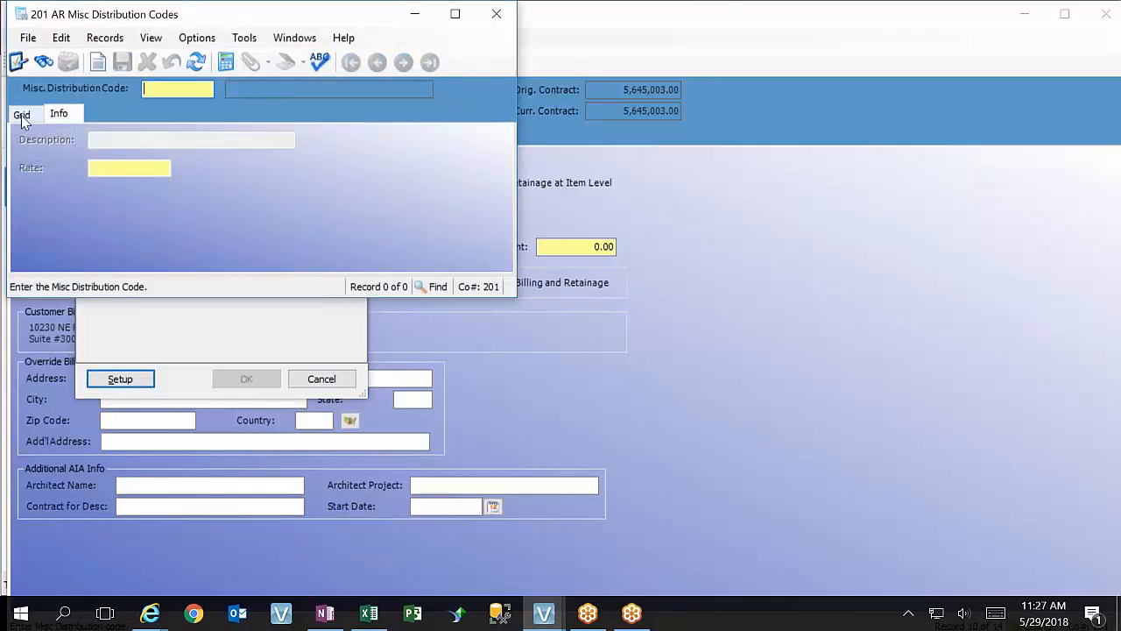
left_click(22, 115)
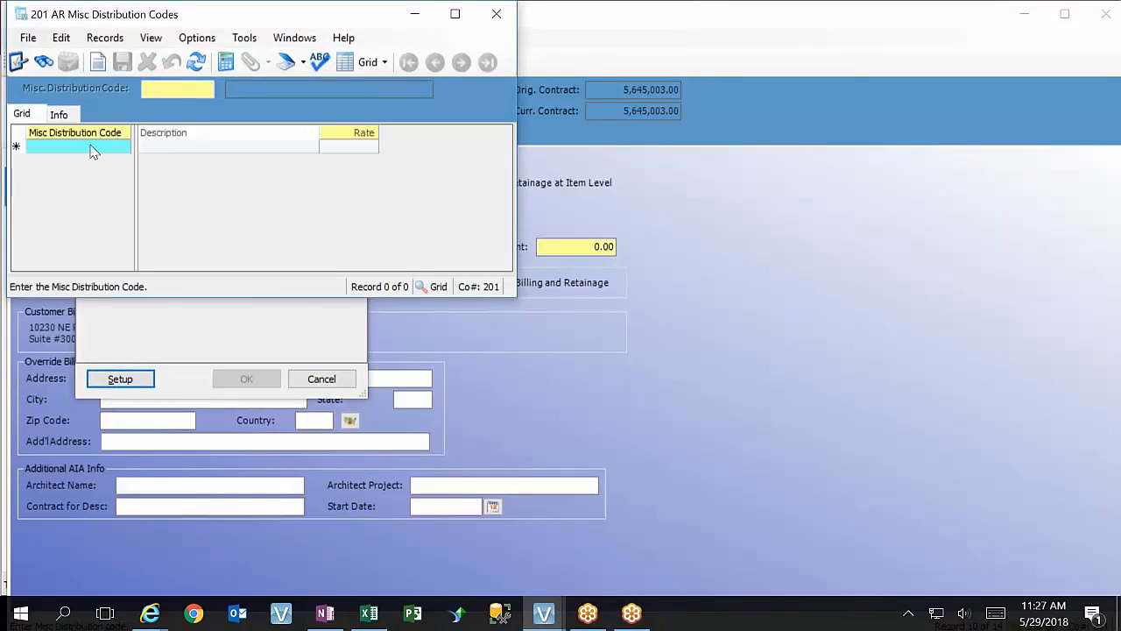
left_click_drag(202, 7, 675, 106)
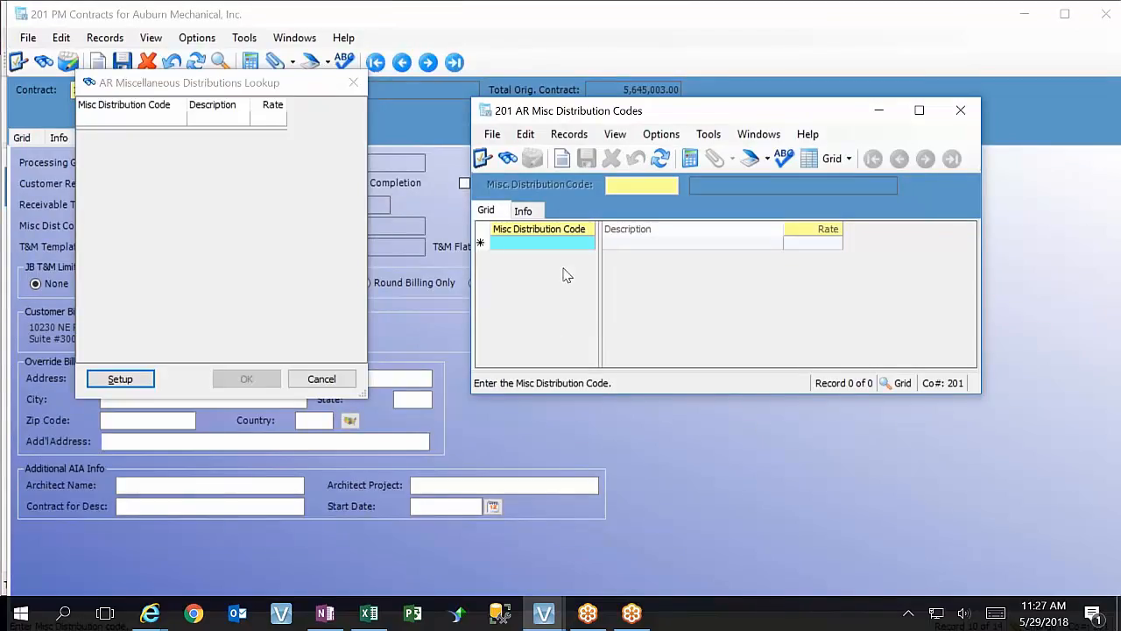
left_click(526, 212)
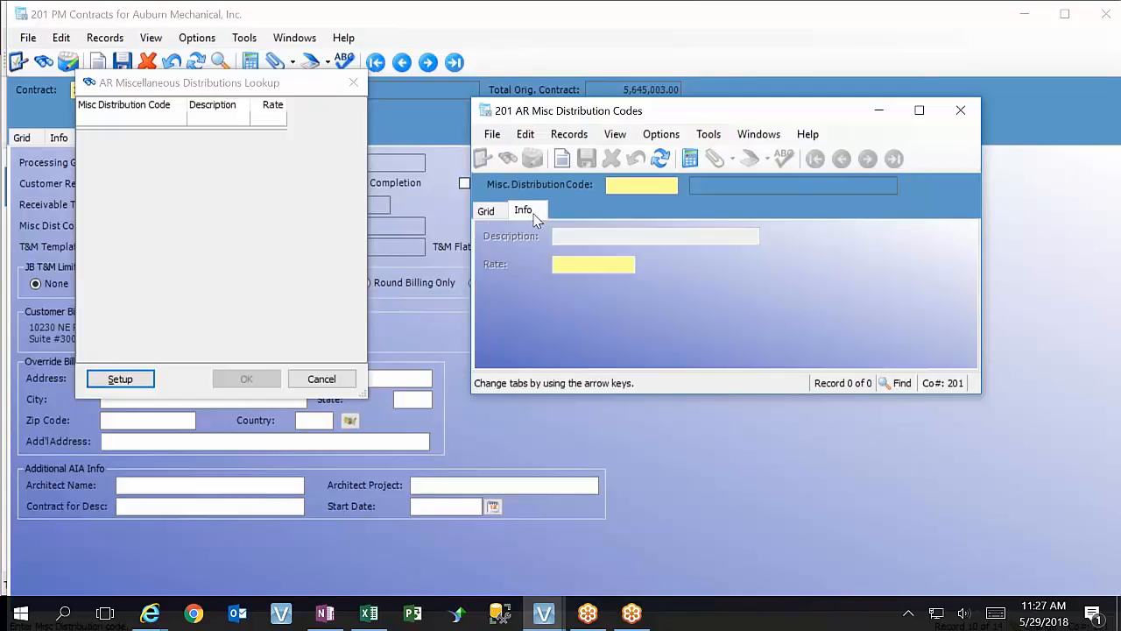
left_click(487, 212)
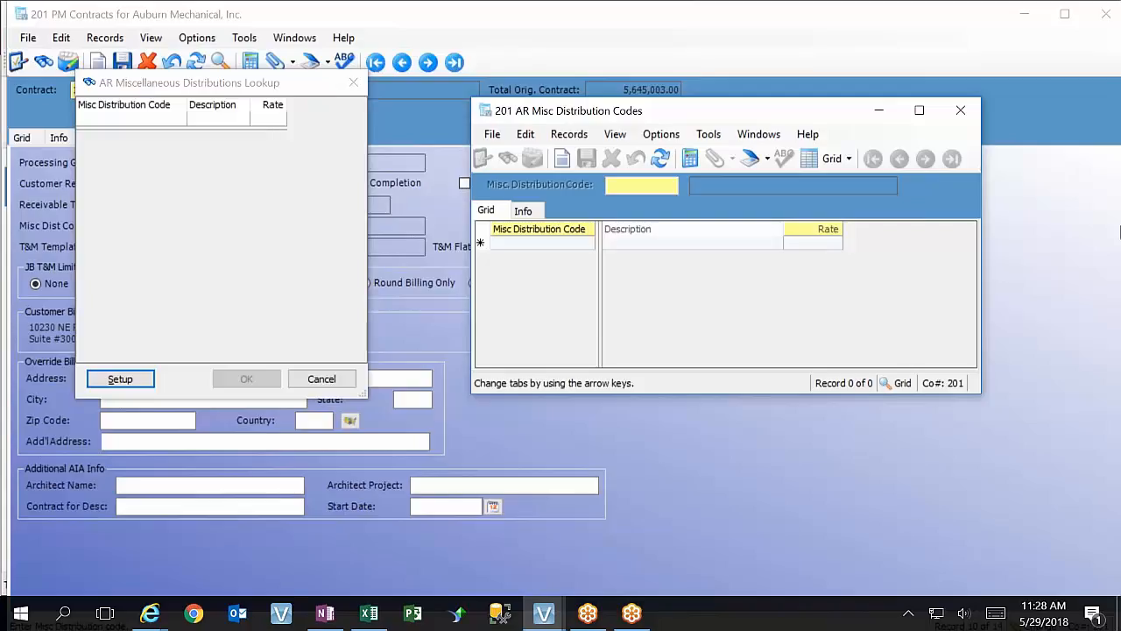
left_click(961, 109)
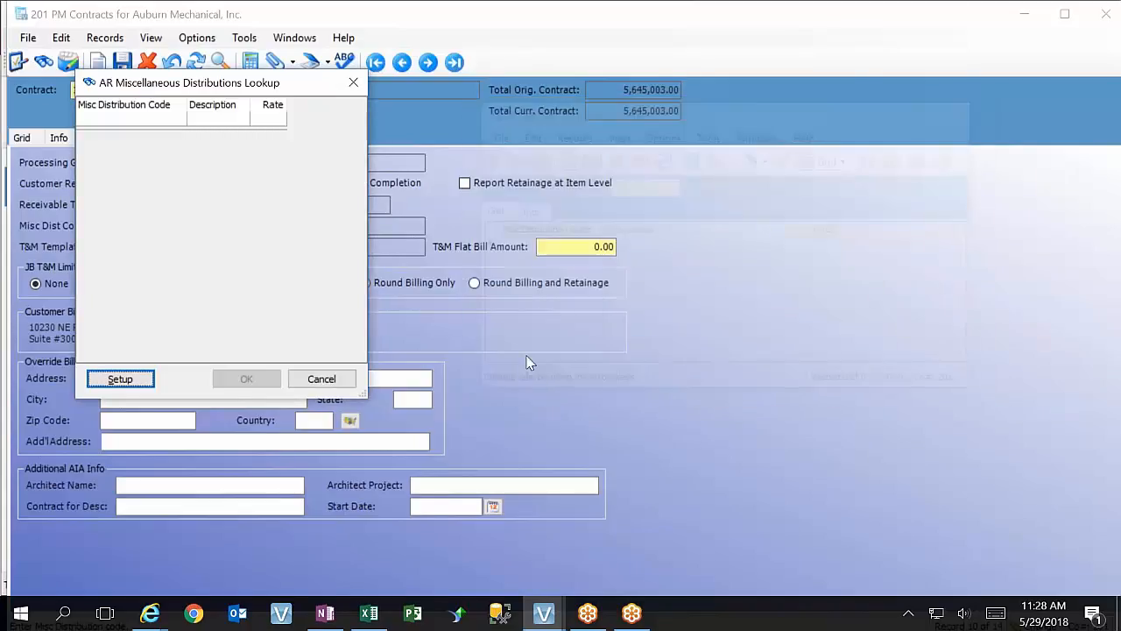
left_click(320, 379)
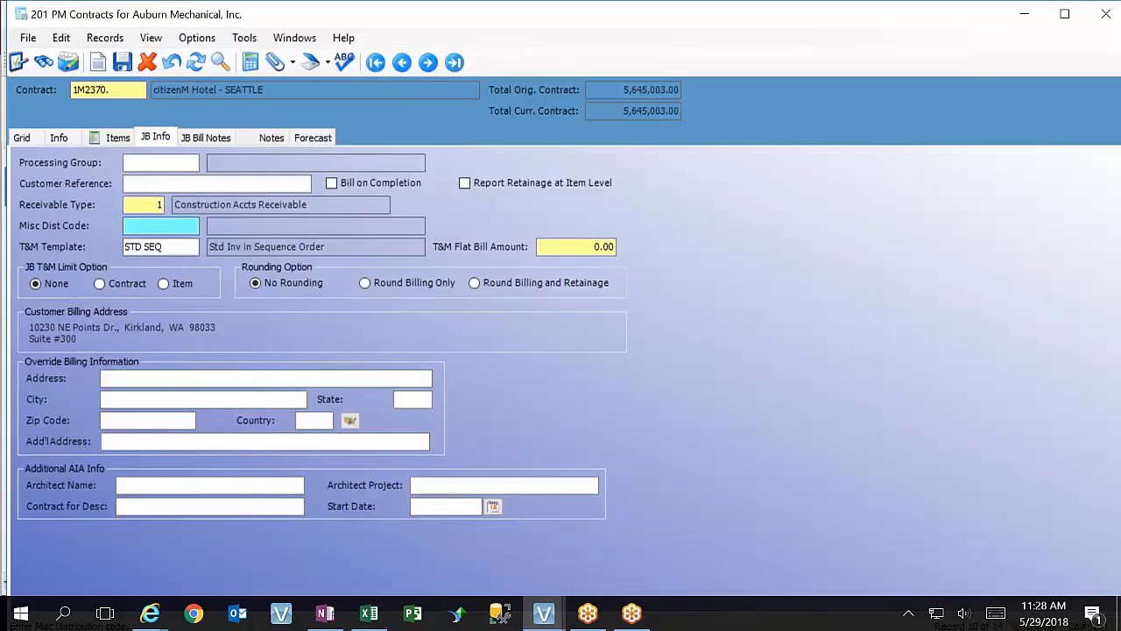
Review the available T&M templates without changing the contract's template, and go through the T&M Flat Bill Amount field
left_click(171, 248)
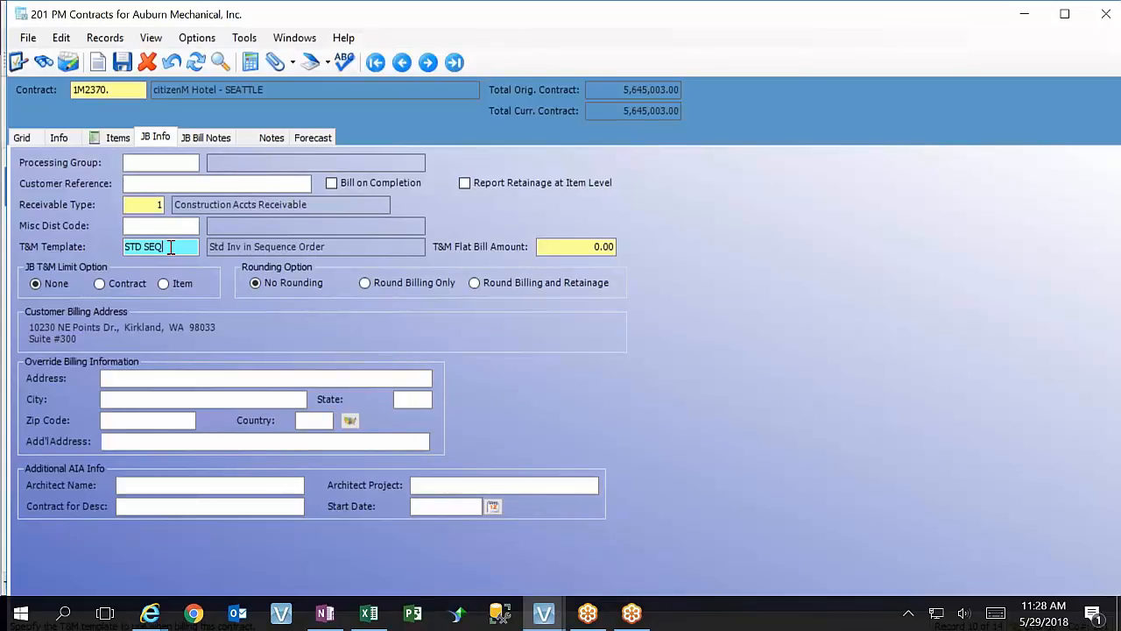
key("F4")
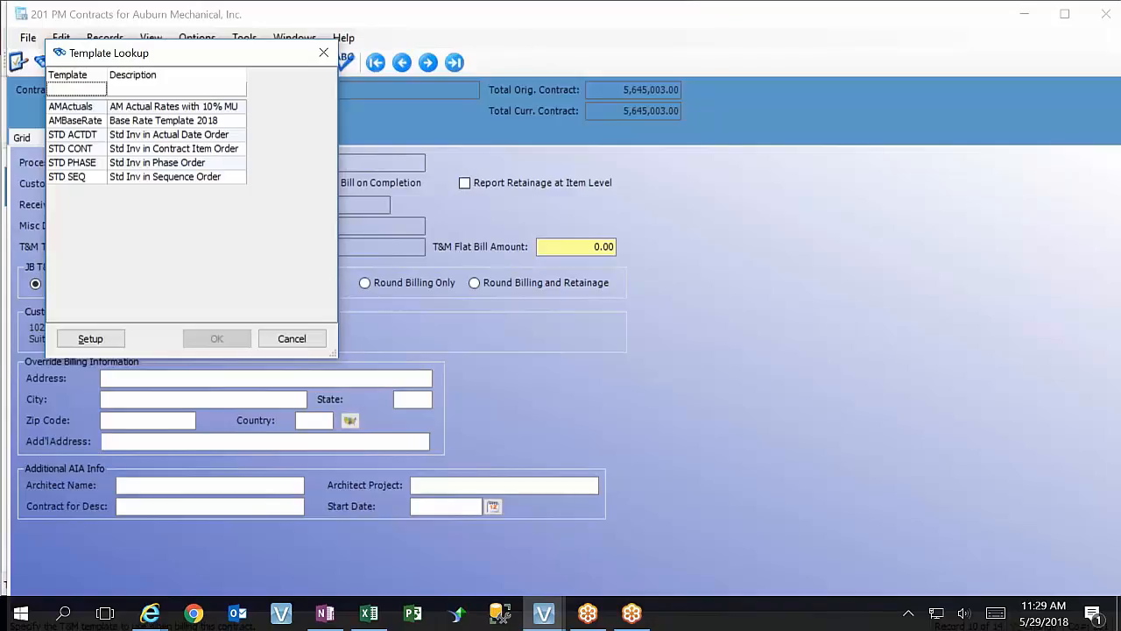
left_click(303, 345)
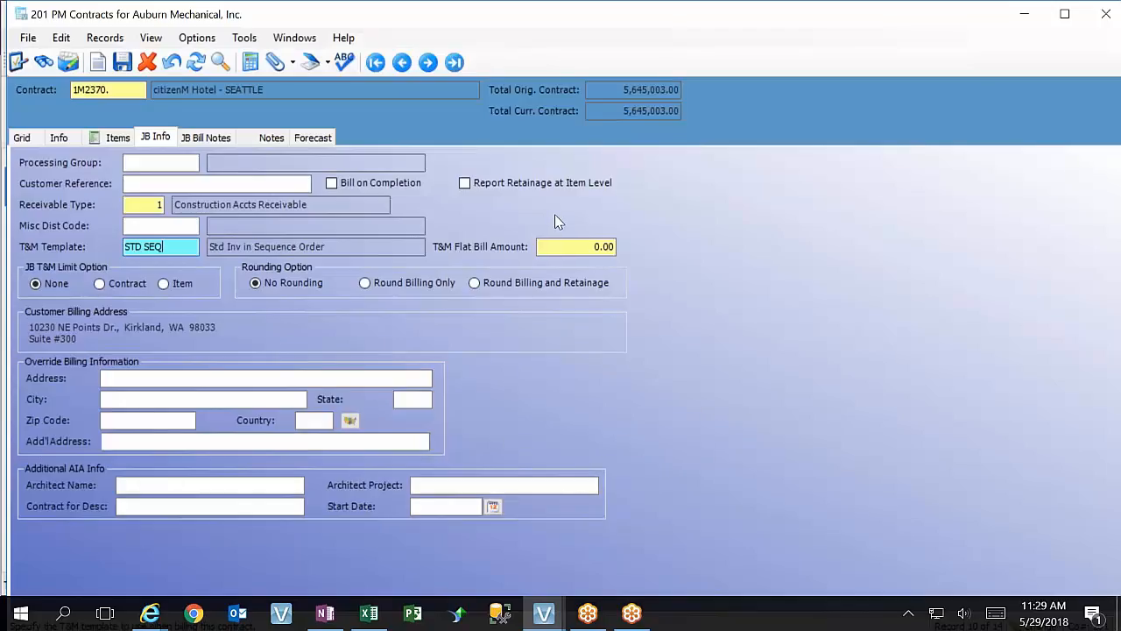
left_click(564, 249)
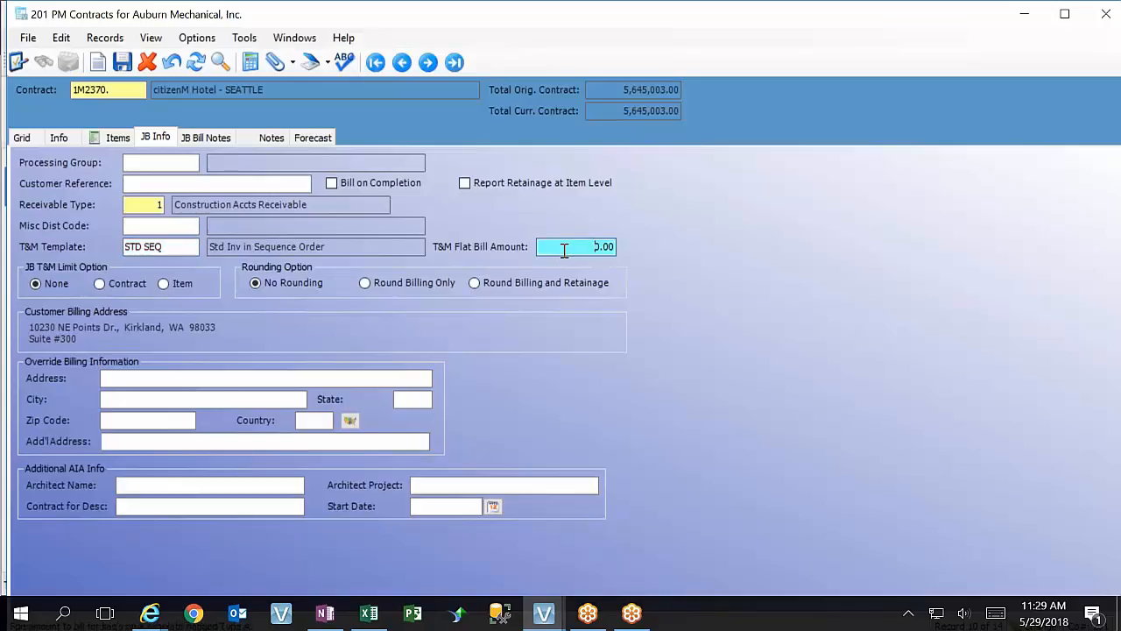
key("Tab")
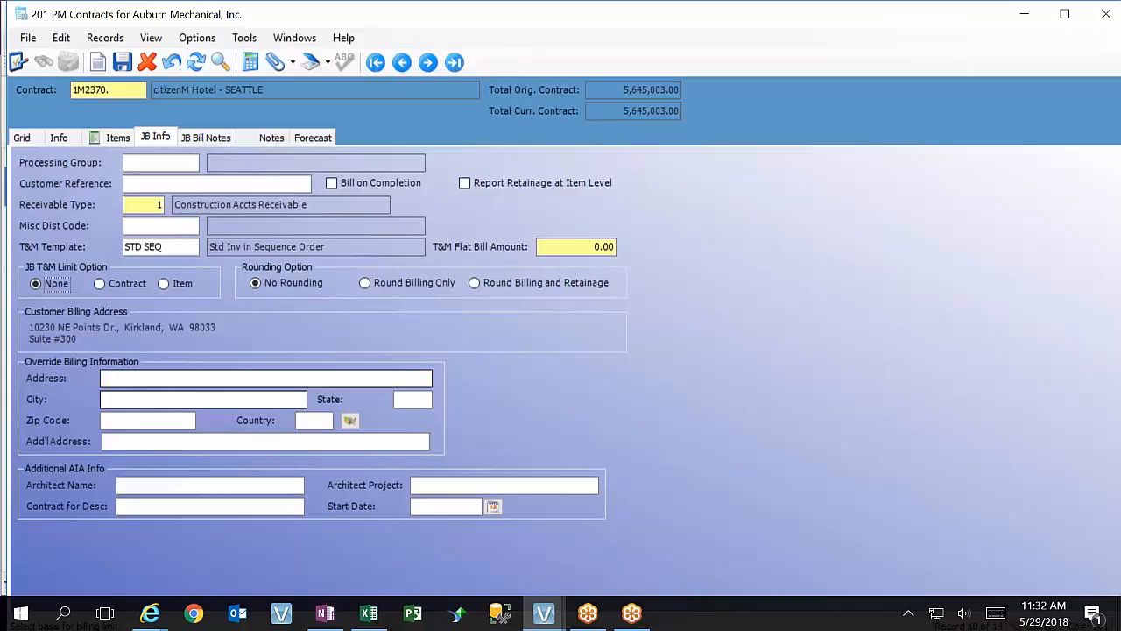
Accept updating the existing contract items to tax code 1726X, and initialize the forecast for the citizenM Hotel contract
left_click(313, 137)
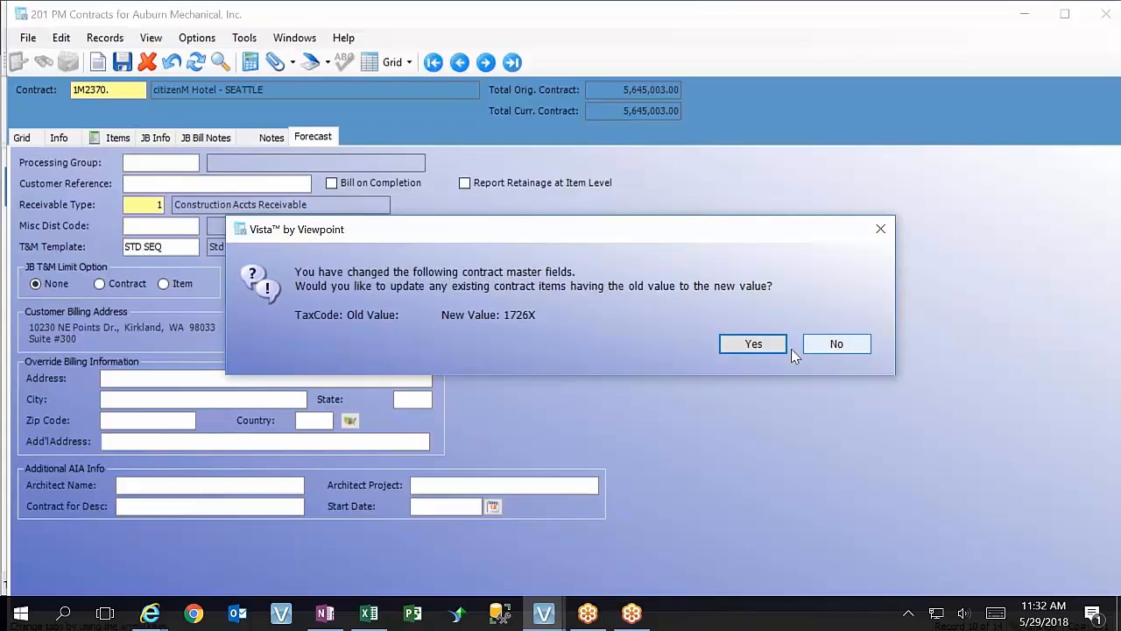
left_click(756, 343)
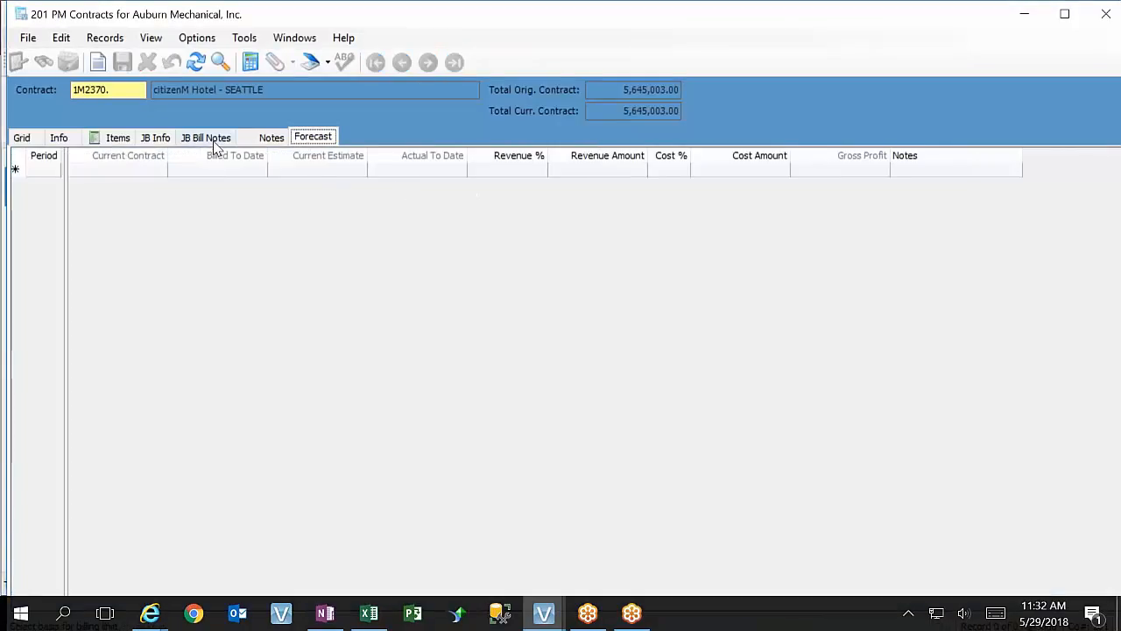
left_click(31, 40)
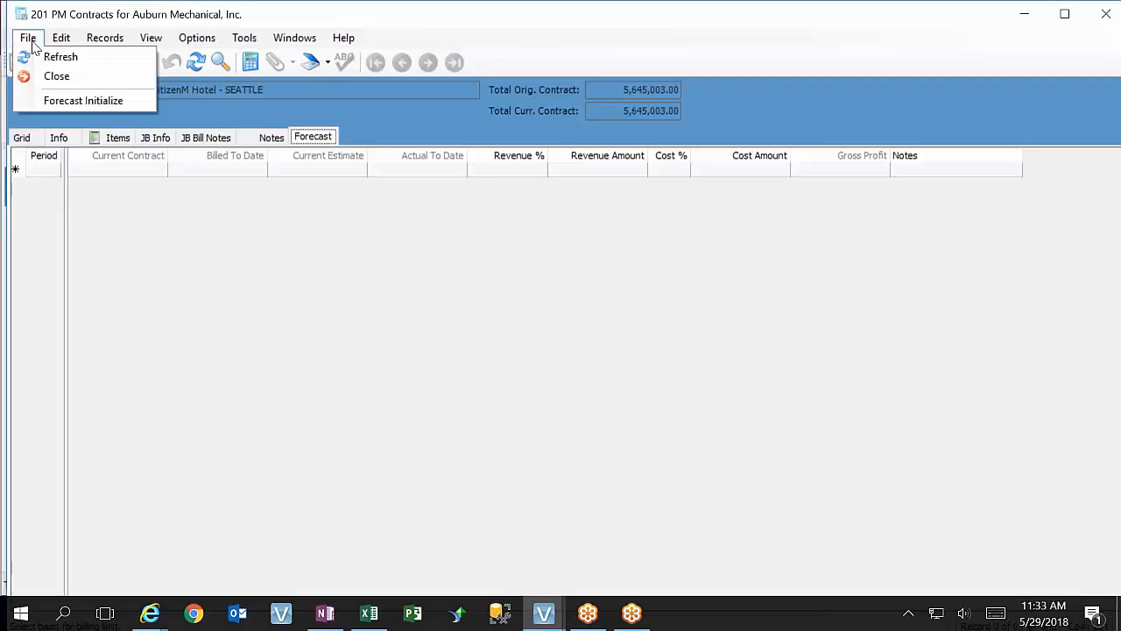
left_click(83, 100)
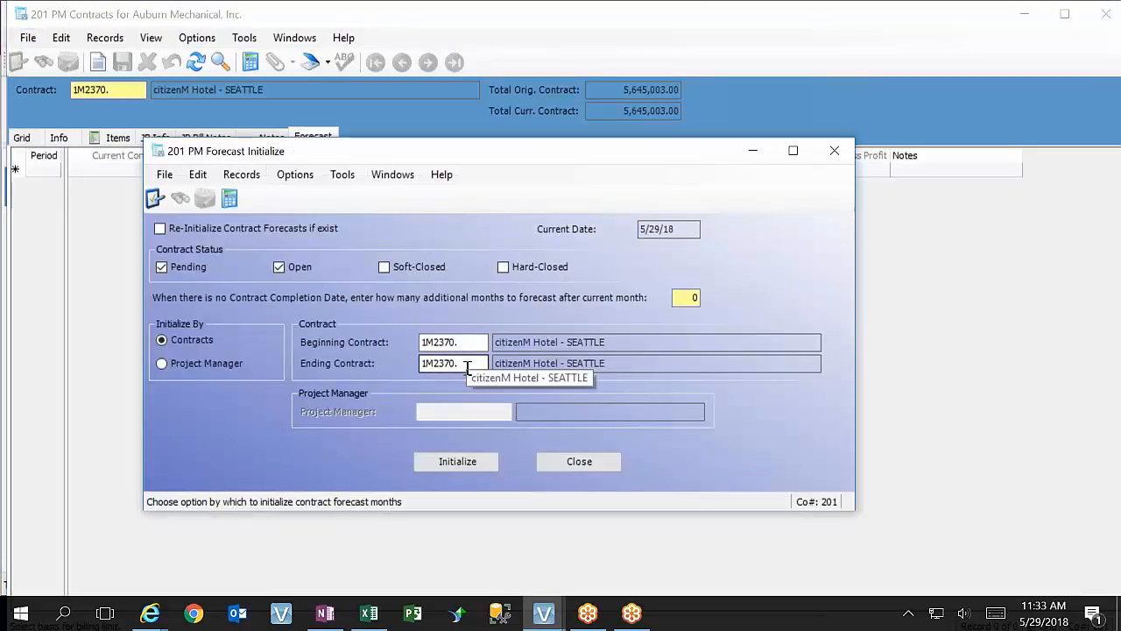
left_click(464, 463)
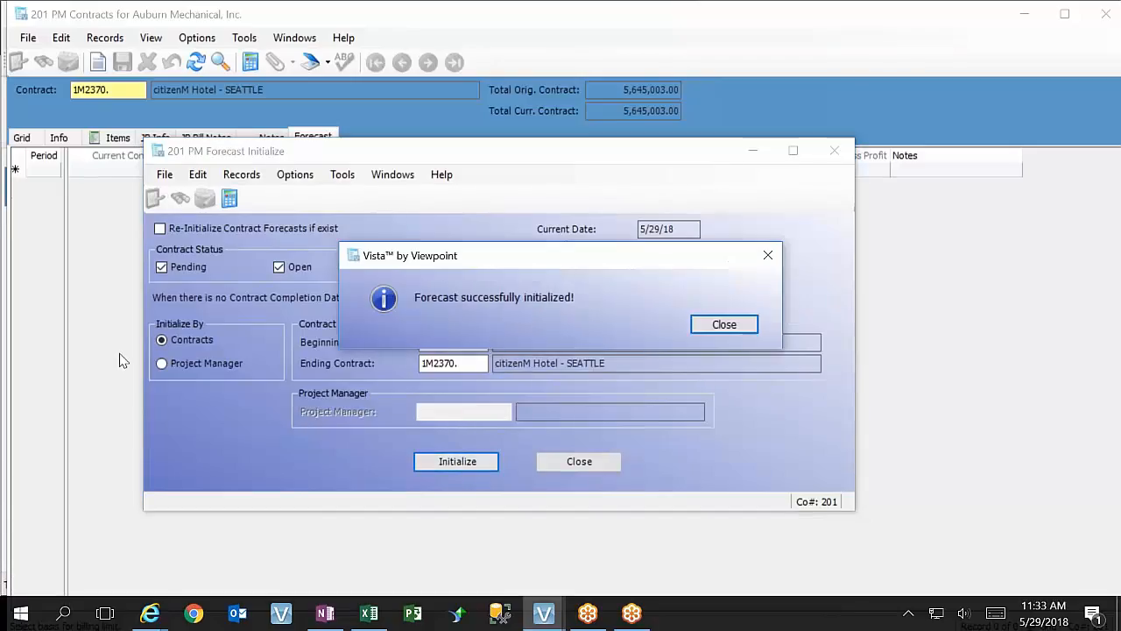
left_click(720, 324)
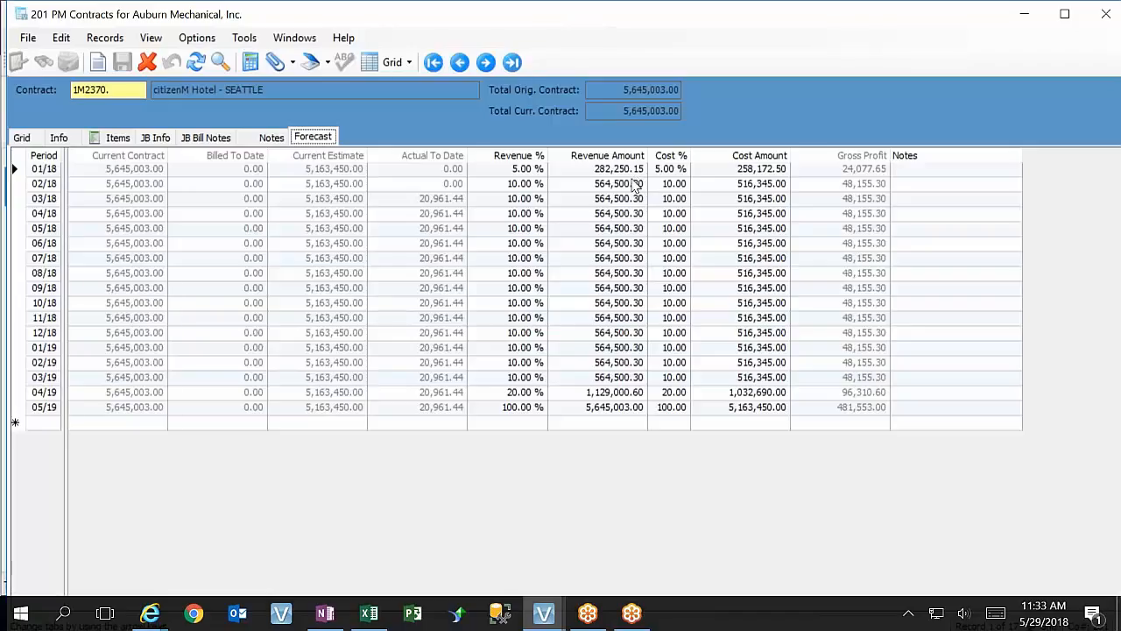
Return to the contract's job billing info and open the system overrides in the Architect Name field's properties
left_click(154, 138)
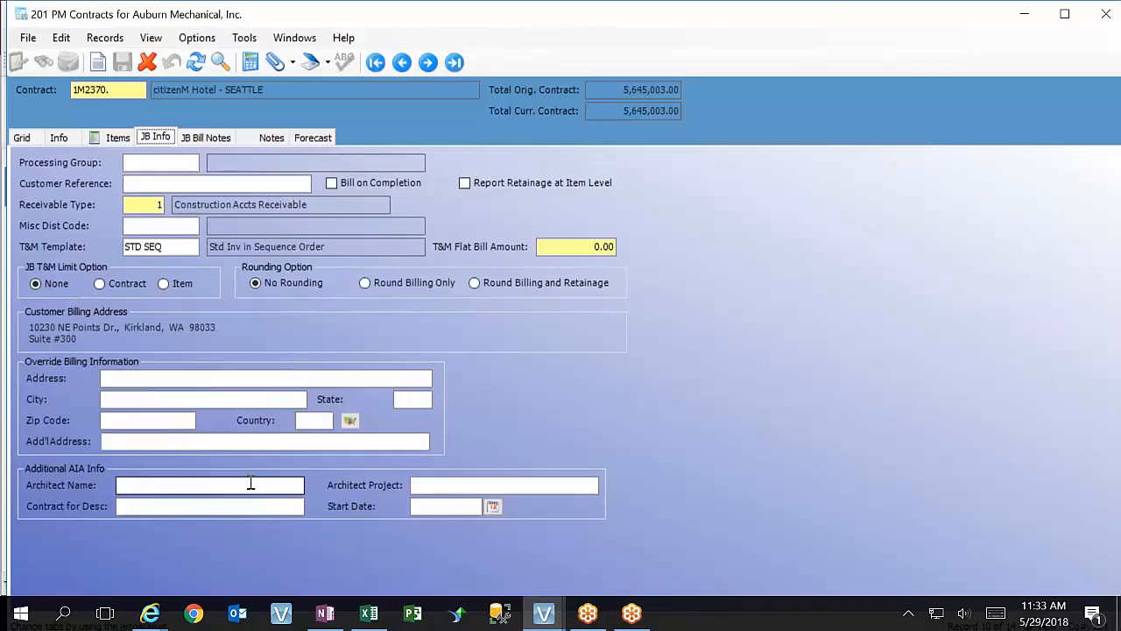
left_click(469, 485)
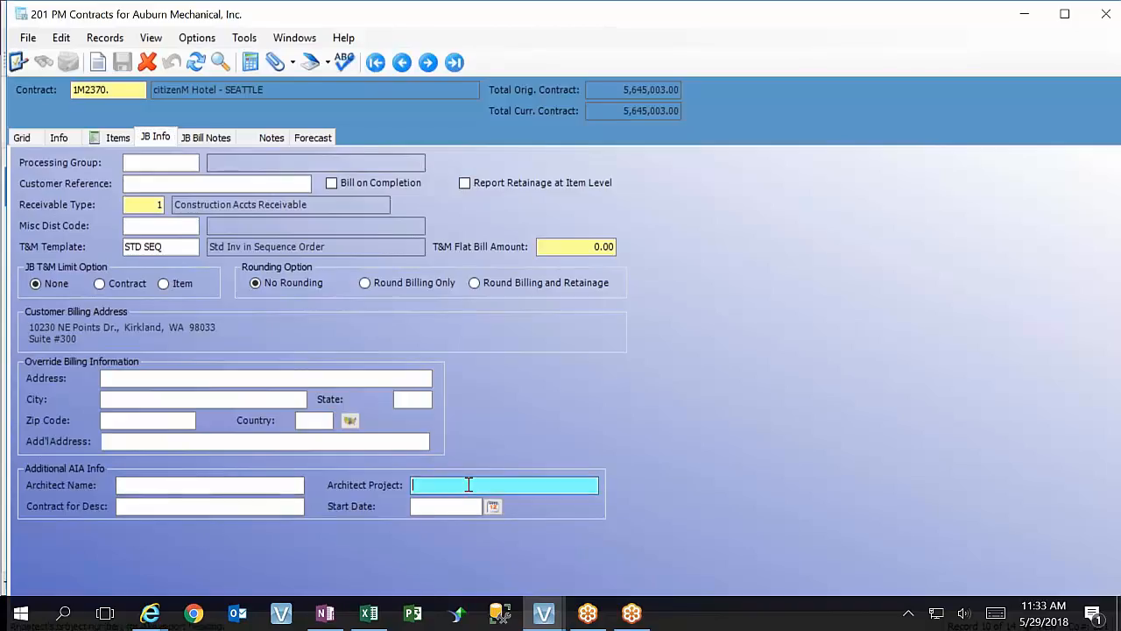
left_click(269, 486)
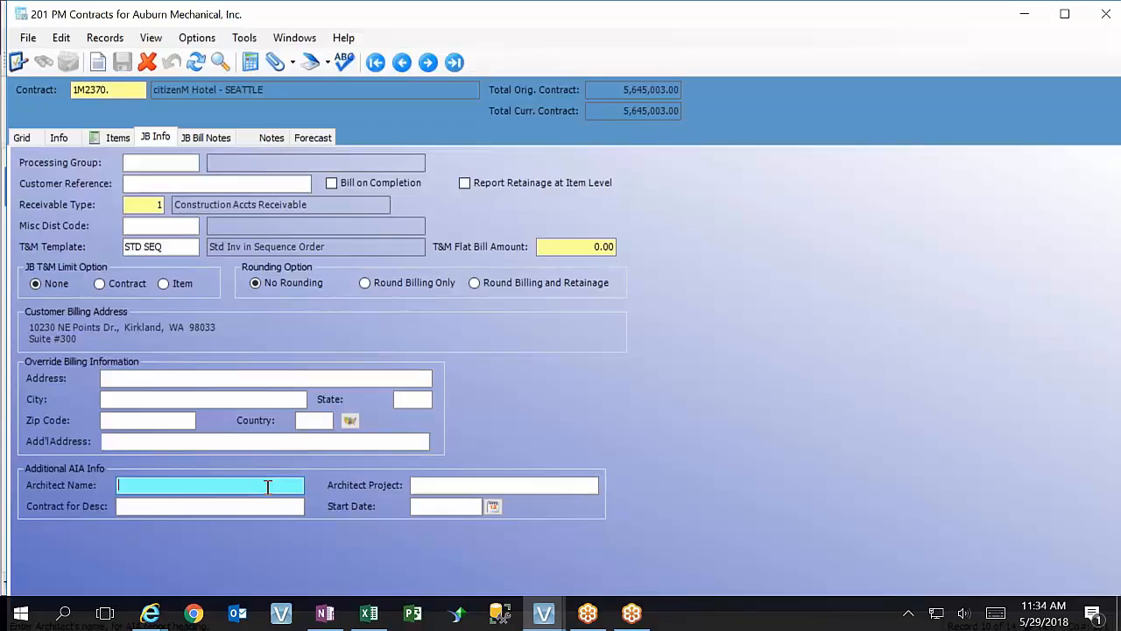
key("F3")
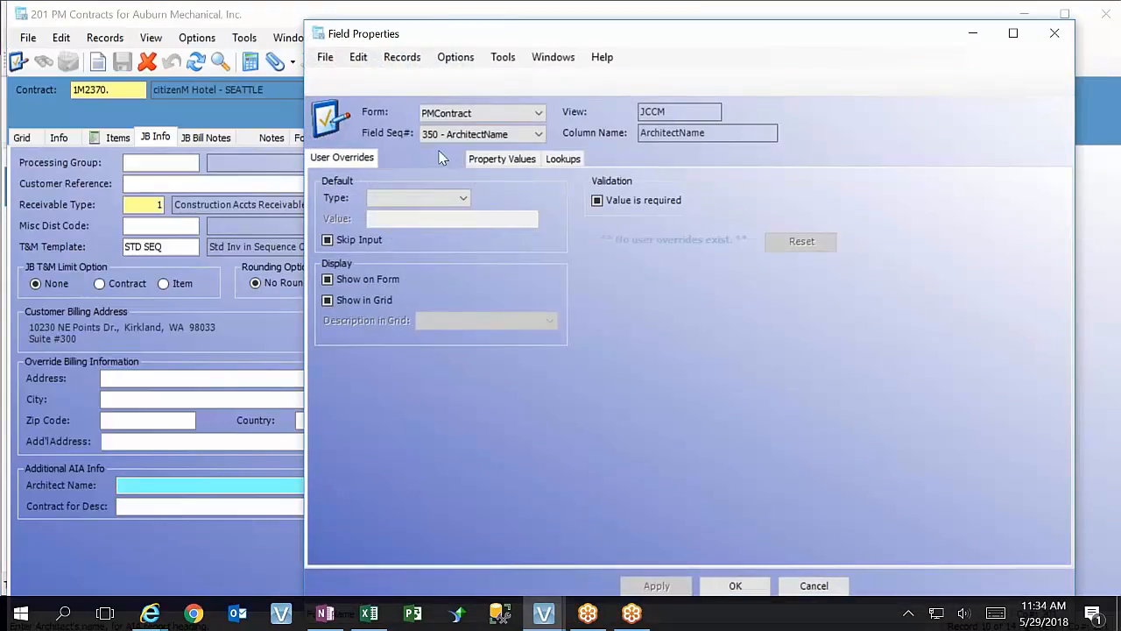
left_click(427, 159)
Examine the Architect Name validation settings: levels, user validation procedures, minimum and maximum values, expression and error message
left_click(775, 219)
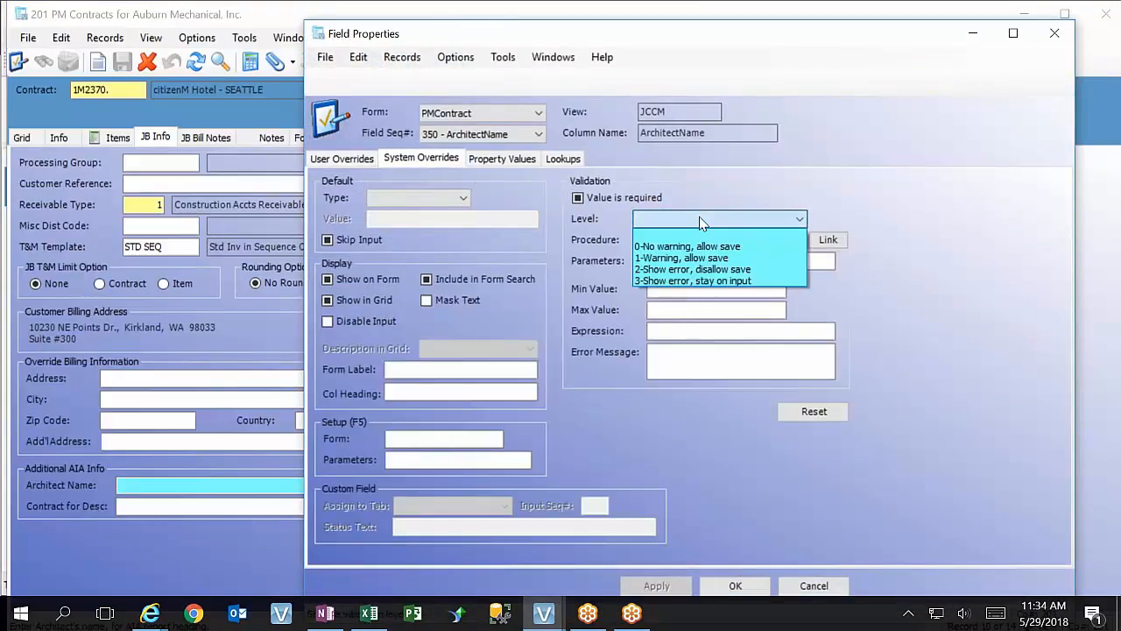
left_click(776, 221)
left_click(734, 239)
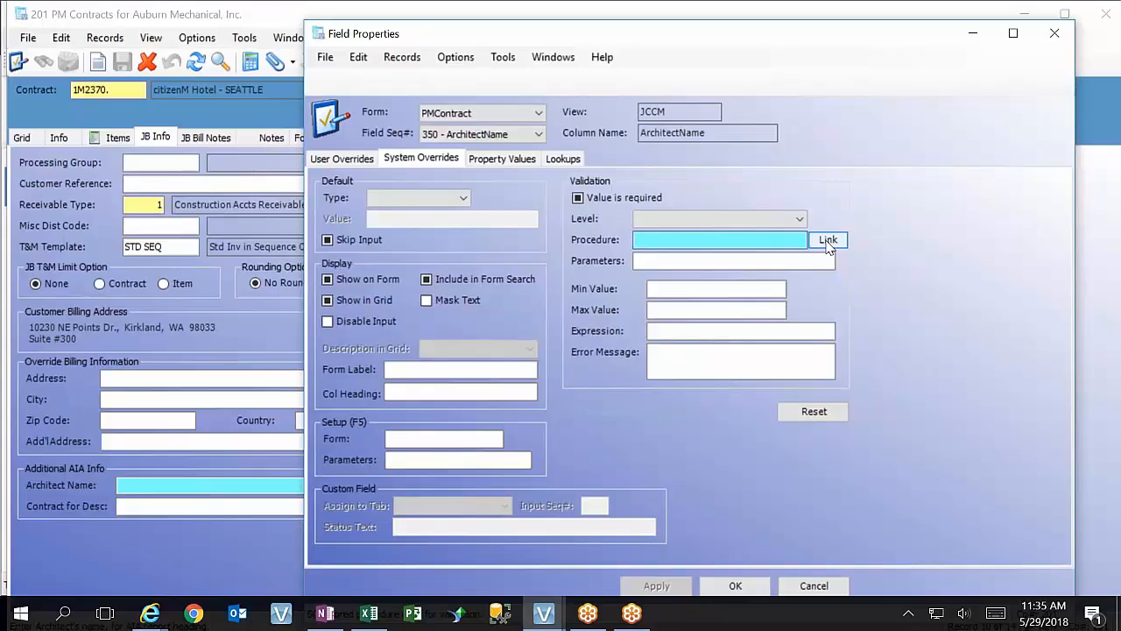
left_click(828, 240)
left_click(175, 182)
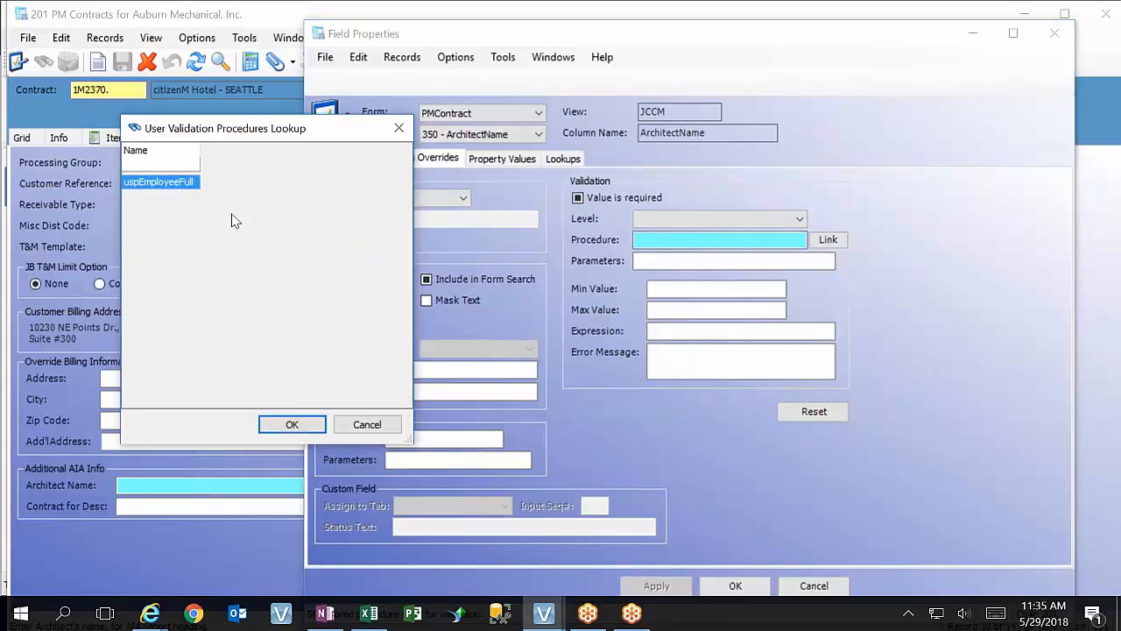
left_click(368, 425)
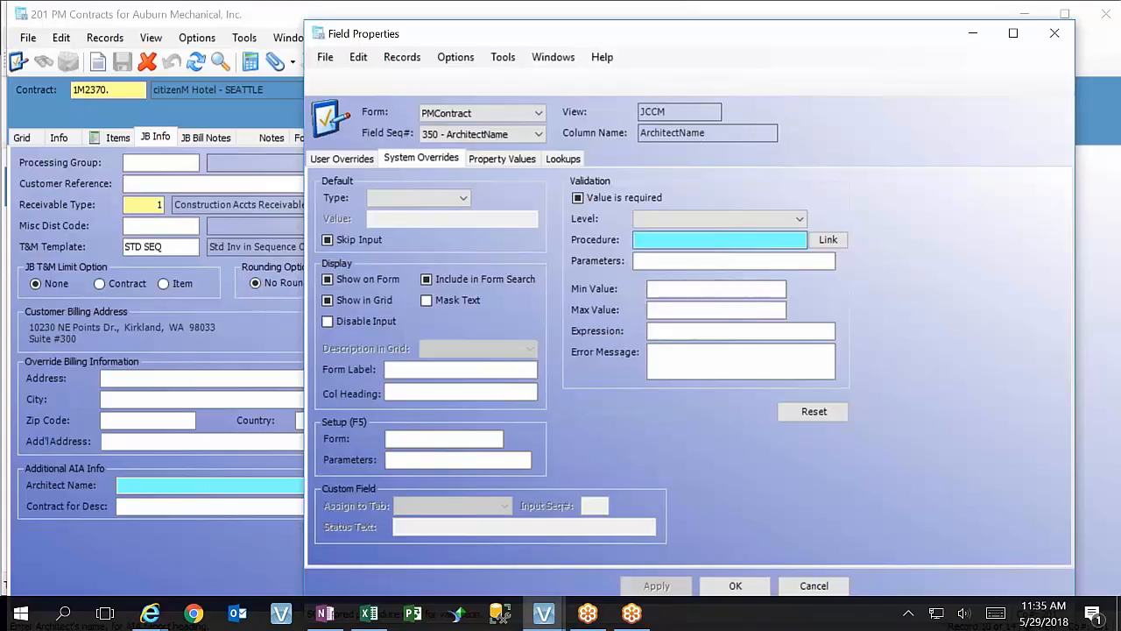
left_click(672, 293)
left_click(680, 310)
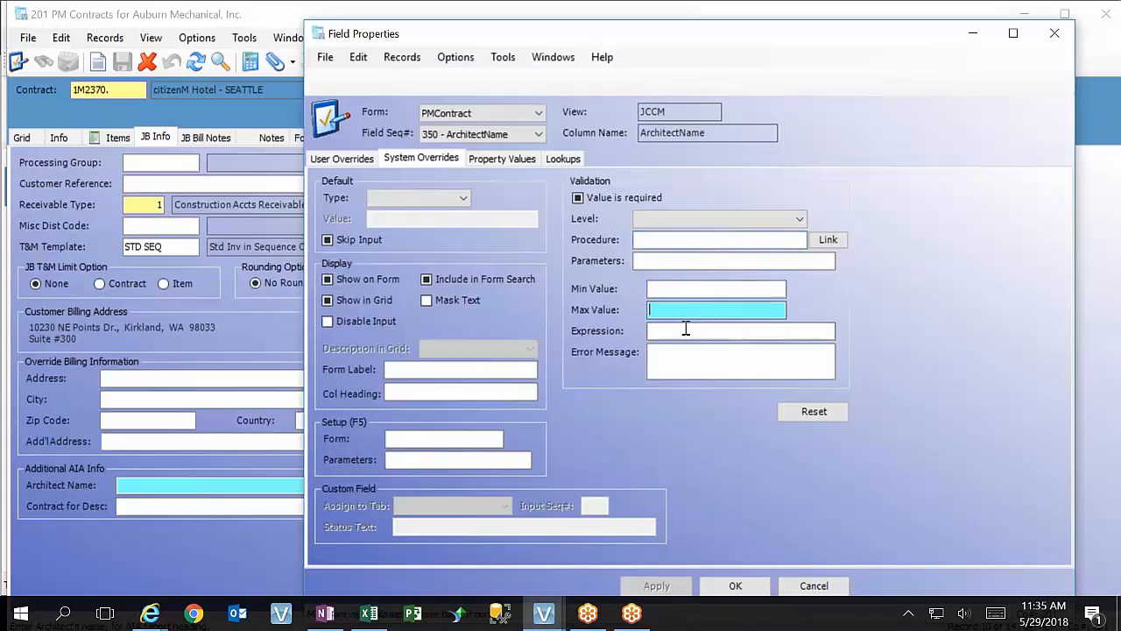
left_click(686, 332)
left_click(690, 353)
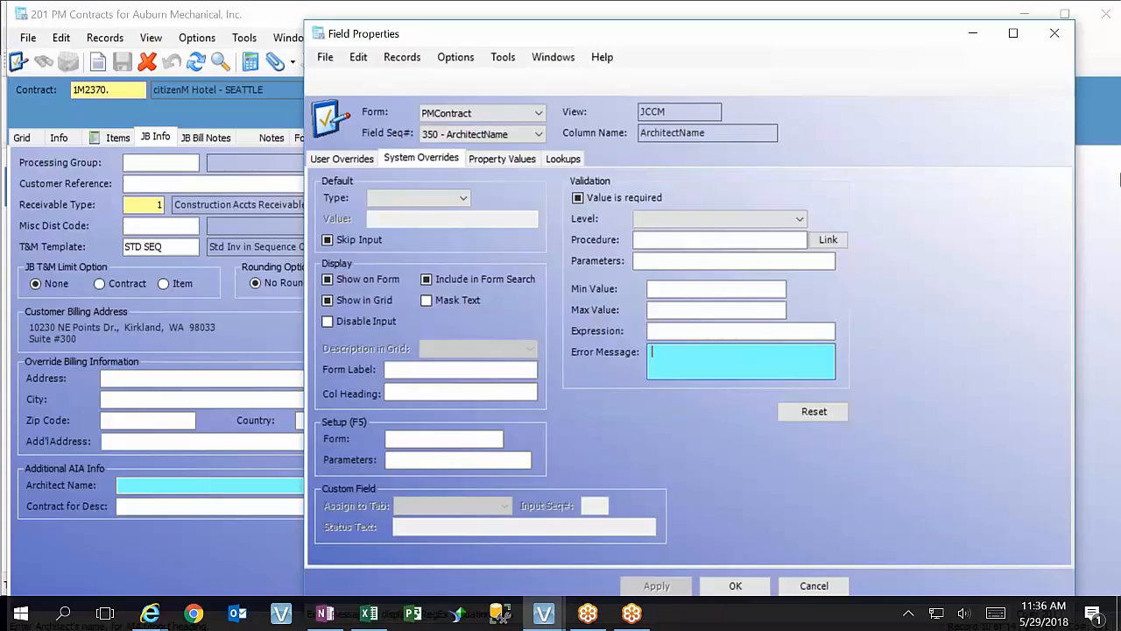
Make Architect Name a required value with validation level 1-Warning, allow save, apply it, and test leaving the field blank
left_click(577, 198)
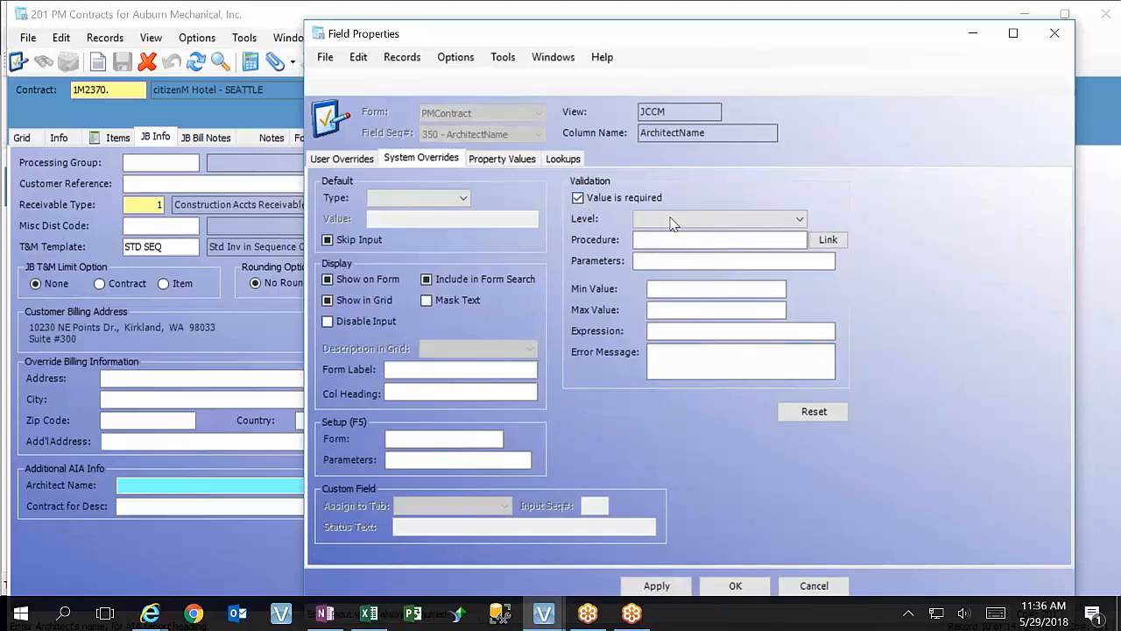
left_click(724, 220)
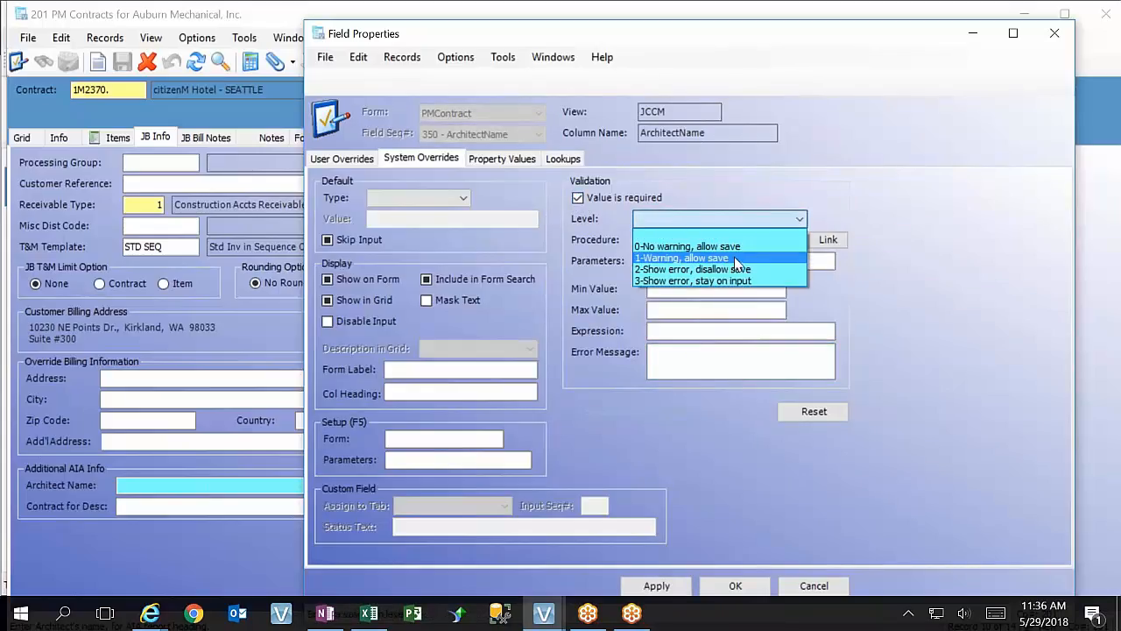
left_click(736, 248)
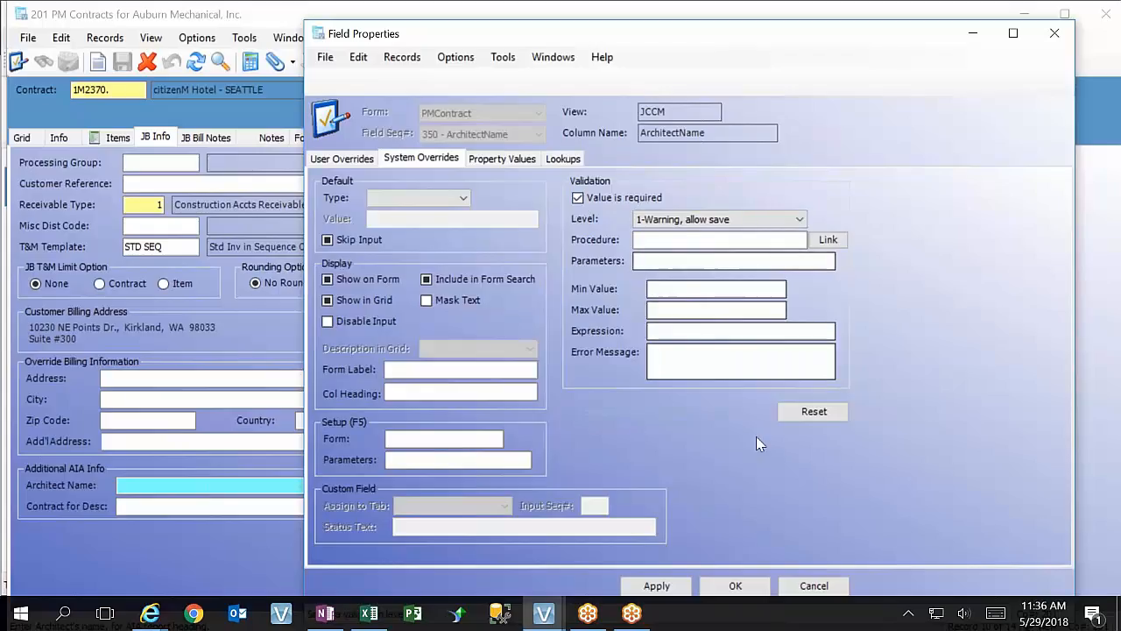
left_click(670, 586)
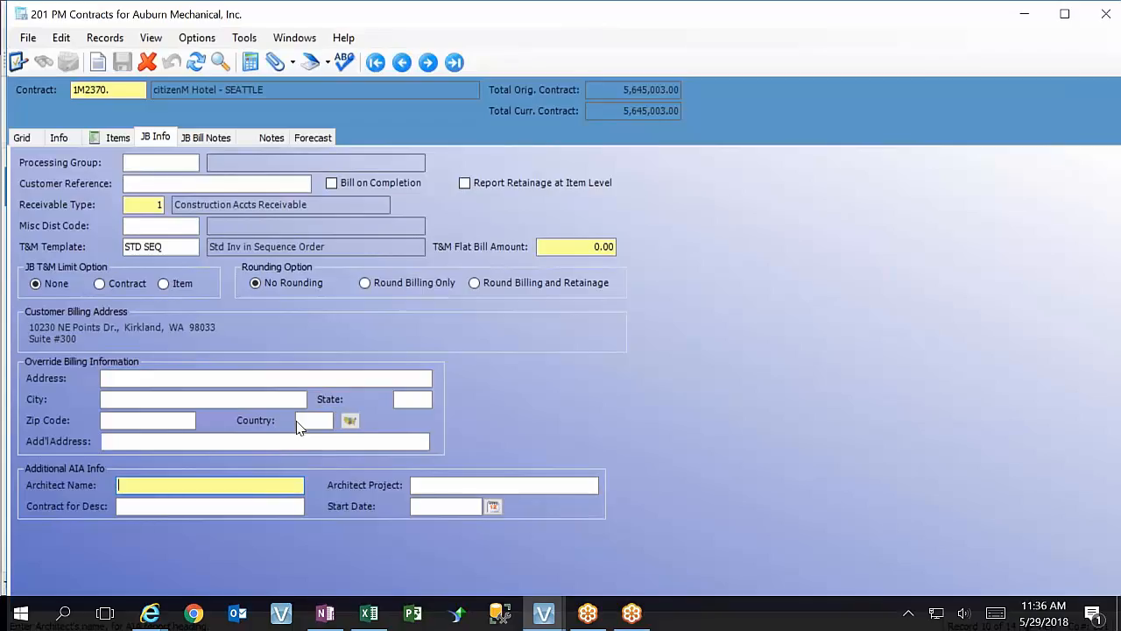
key("Tab")
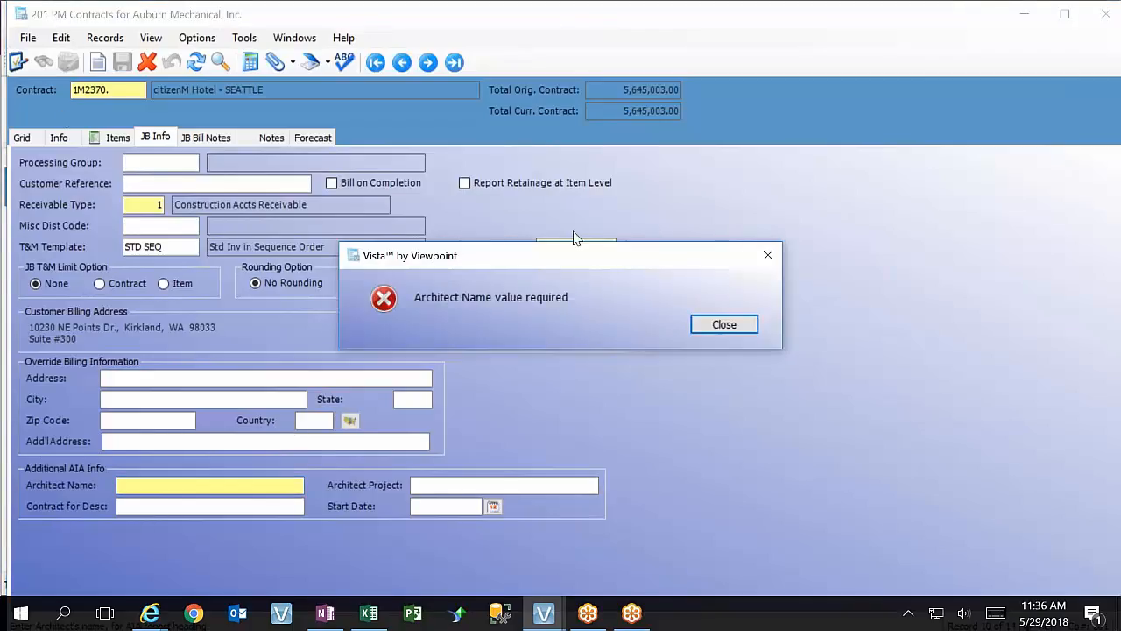
left_click(721, 323)
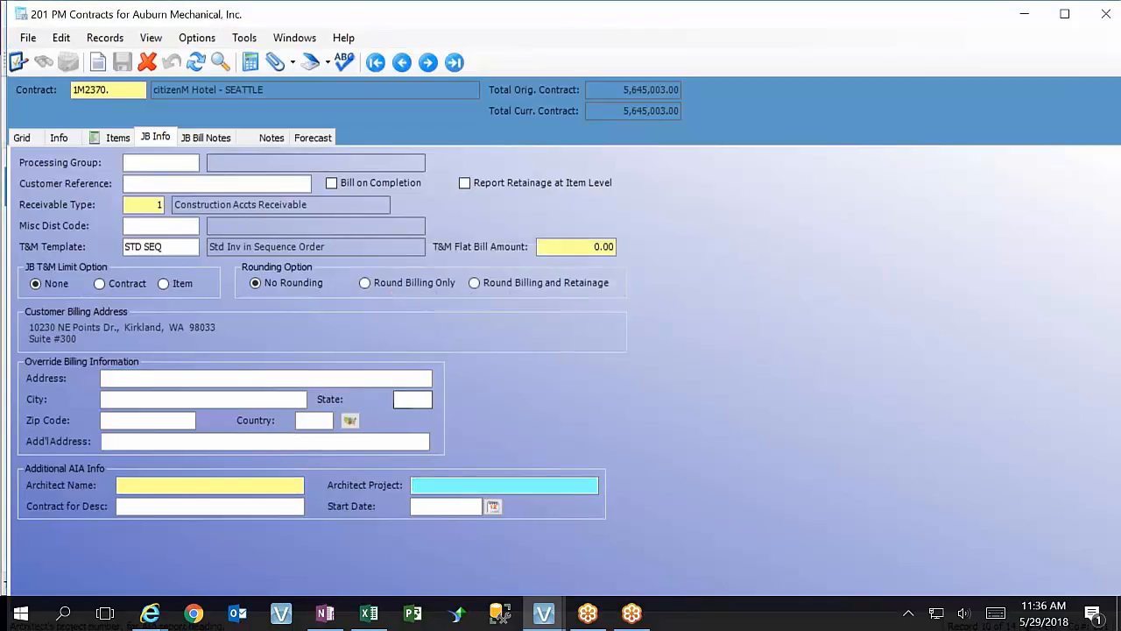